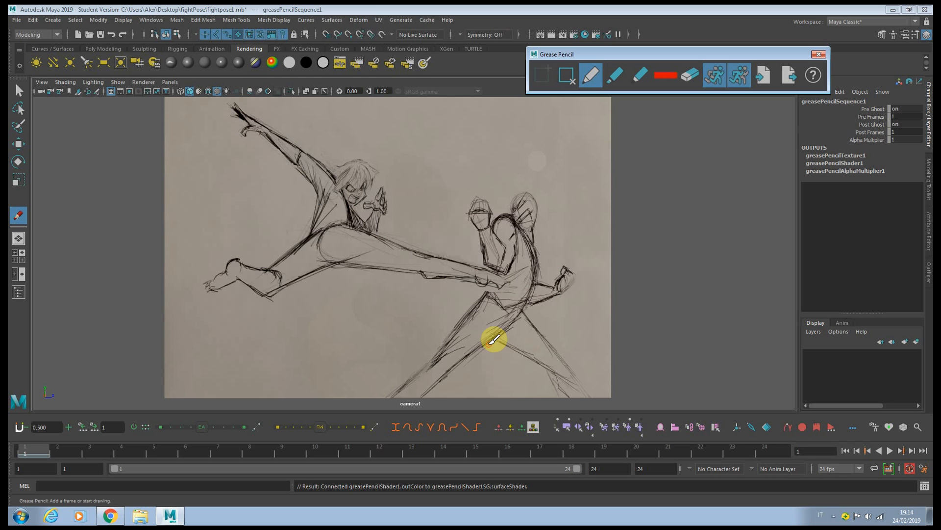
Step: Draw three red Grease Pencil lines from the attacker converging on the kicking foot, and outline the attacker's hips and torso
drag(210, 205, 501, 279)
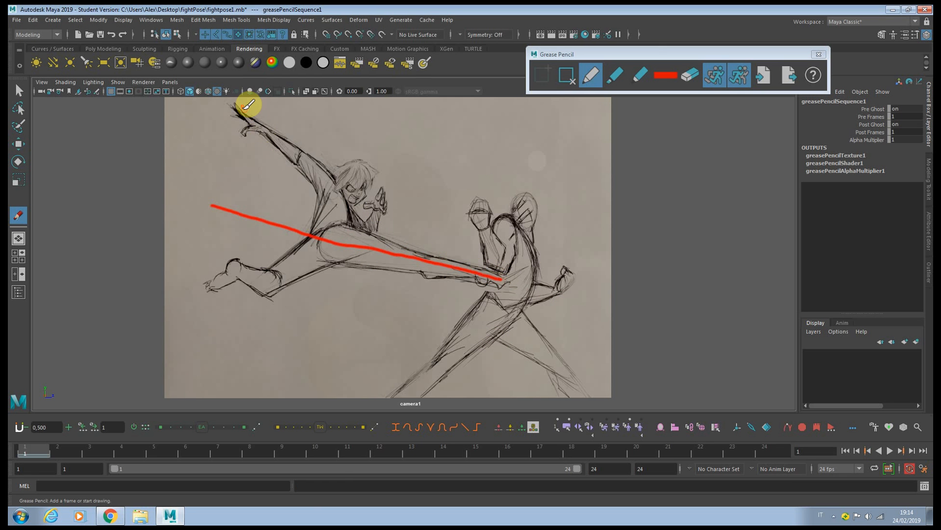
drag(234, 104, 503, 277)
drag(190, 304, 510, 277)
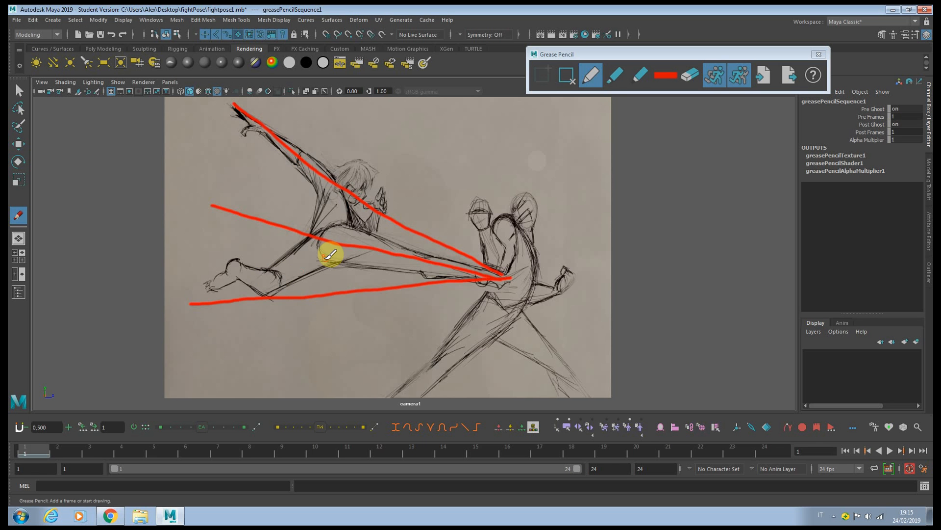
mouse_move(318, 240)
mouse_down()
mouse_move(304, 245)
mouse_move(352, 223)
mouse_move(370, 248)
mouse_up()
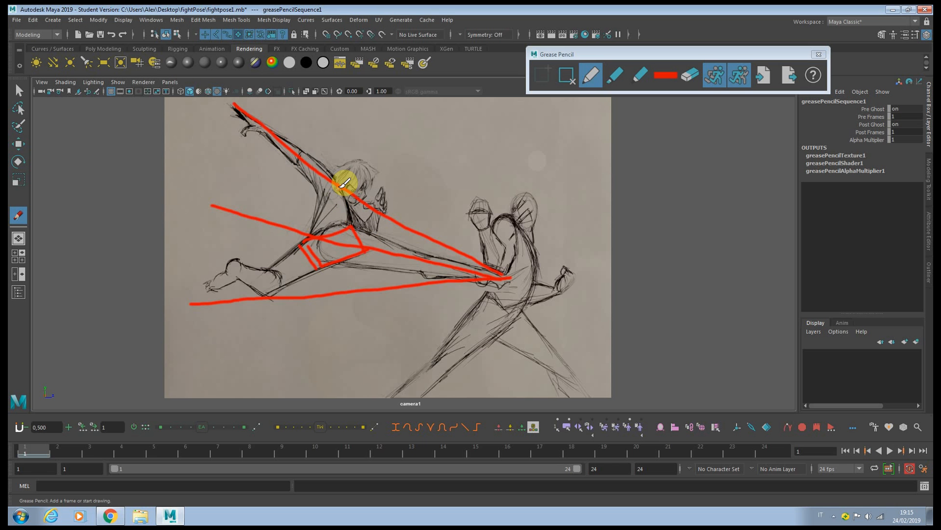
mouse_move(328, 195)
mouse_down()
mouse_move(343, 189)
mouse_move(368, 238)
mouse_move(361, 216)
mouse_move(325, 200)
mouse_move(312, 241)
mouse_move(342, 206)
mouse_move(327, 198)
mouse_up()
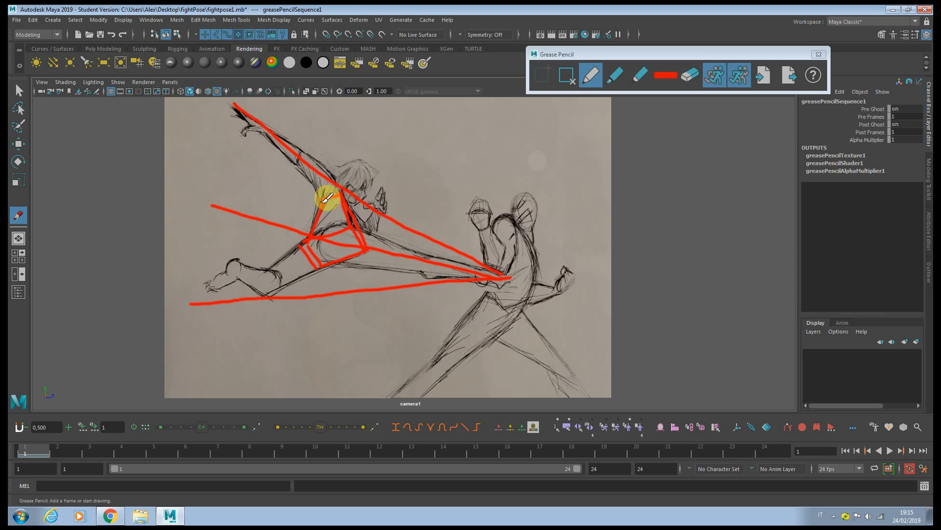
Step: Draw the defender's curved line of action and limb lines meeting at the kick, and circle the impact point in red
mouse_move(482, 114)
mouse_down()
mouse_move(519, 153)
mouse_move(542, 213)
mouse_move(537, 278)
mouse_move(485, 351)
mouse_move(400, 407)
mouse_up()
click(489, 223)
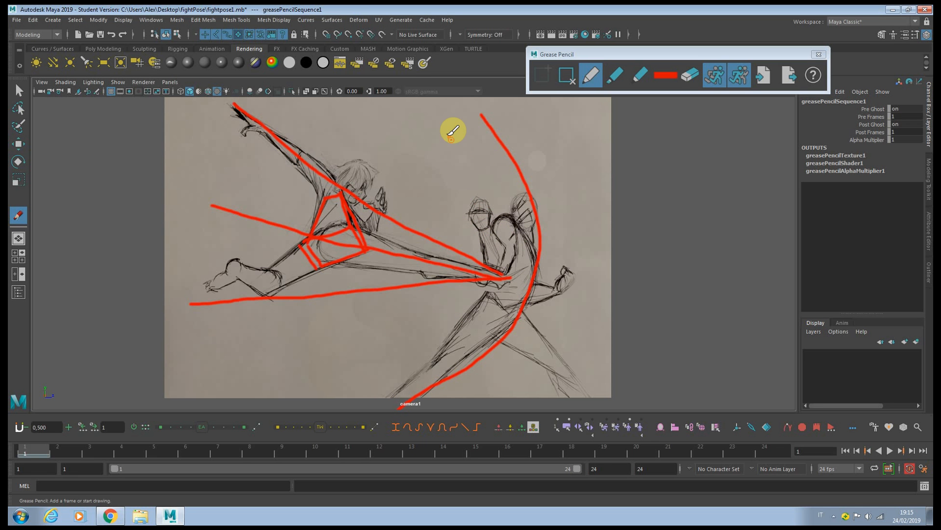
drag(447, 117, 505, 276)
drag(500, 135, 506, 265)
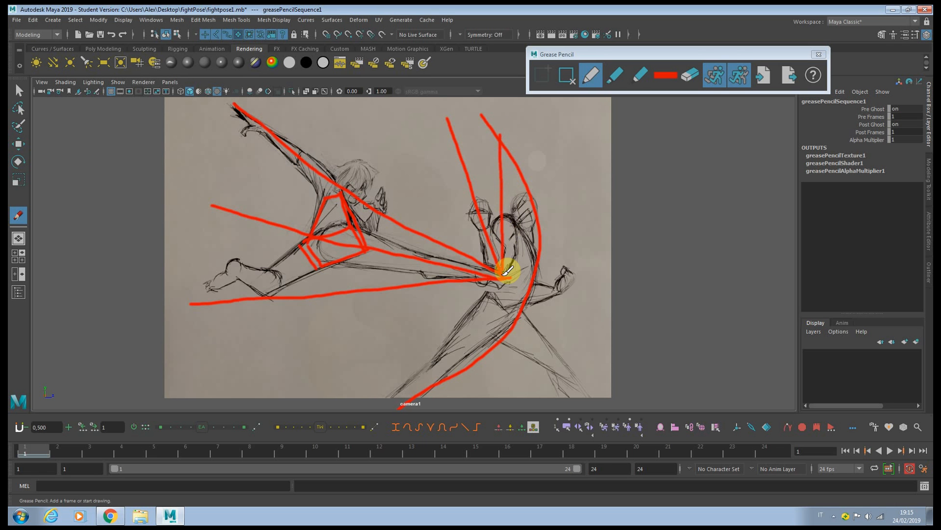
drag(506, 278, 612, 294)
drag(393, 402, 500, 276)
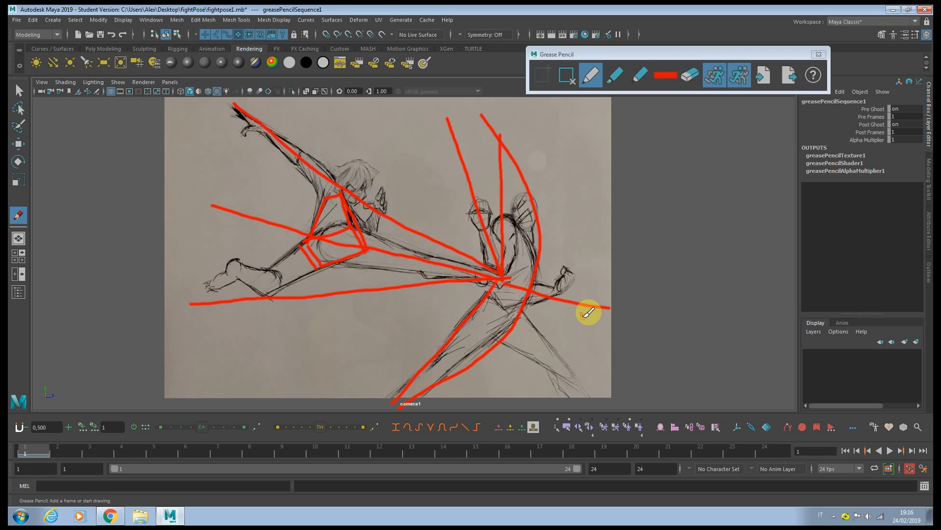
mouse_move(521, 260)
mouse_down()
mouse_move(490, 267)
mouse_move(496, 257)
mouse_move(477, 275)
mouse_move(517, 285)
mouse_move(505, 252)
mouse_move(490, 260)
mouse_up()
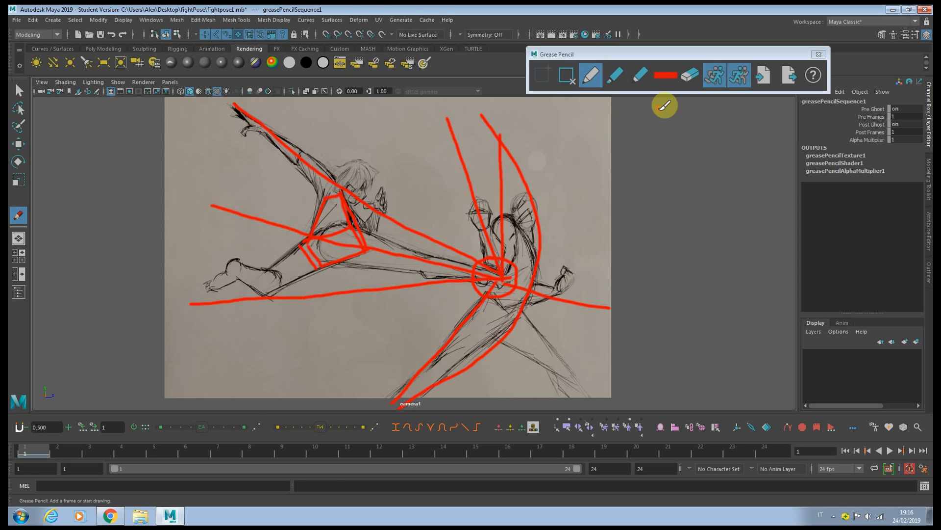
Step: Delete the Grease Pencil drawing at frame 1, and trace the defender's shoulders, head and lower torso in red
right_click(255, 449)
click(290, 320)
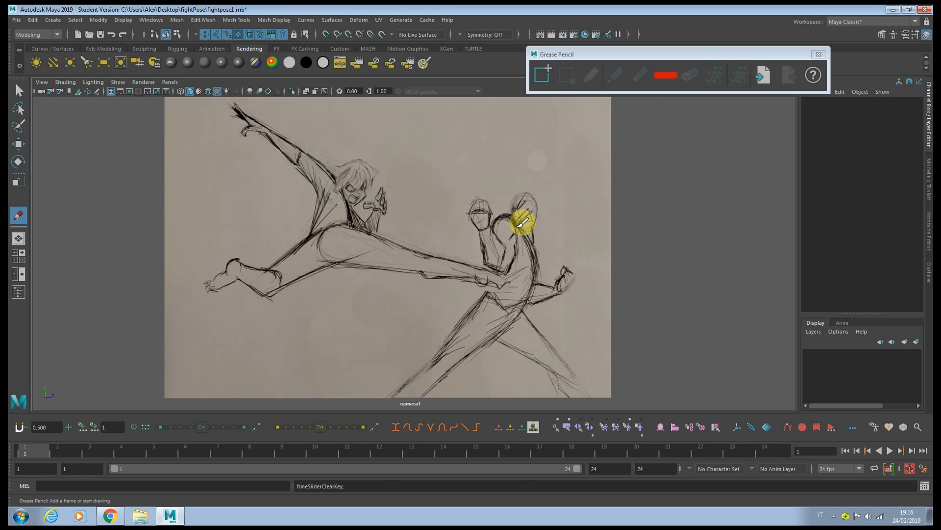
mouse_move(523, 231)
mouse_down()
mouse_move(502, 211)
mouse_move(491, 234)
mouse_move(536, 196)
mouse_move(530, 233)
mouse_up()
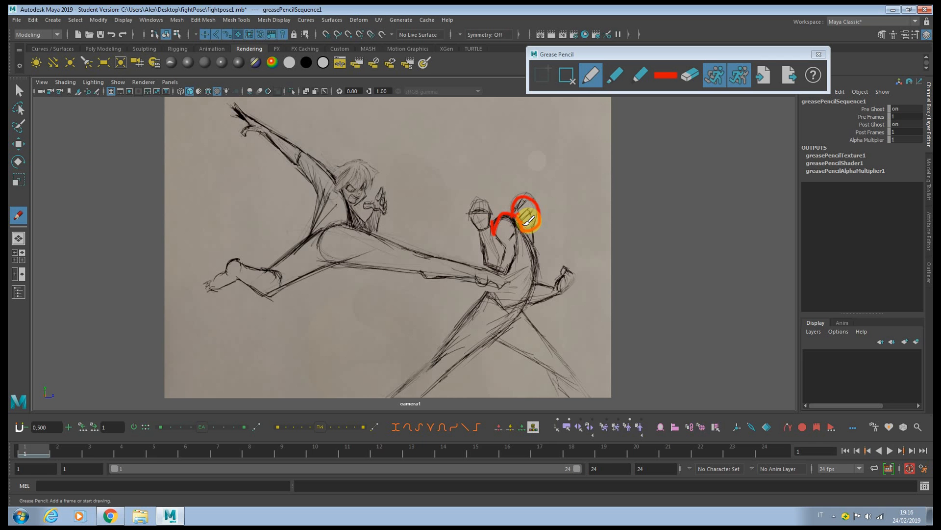
mouse_move(532, 283)
mouse_down()
mouse_move(554, 289)
mouse_move(557, 273)
mouse_move(578, 270)
mouse_move(567, 292)
mouse_move(520, 307)
mouse_up()
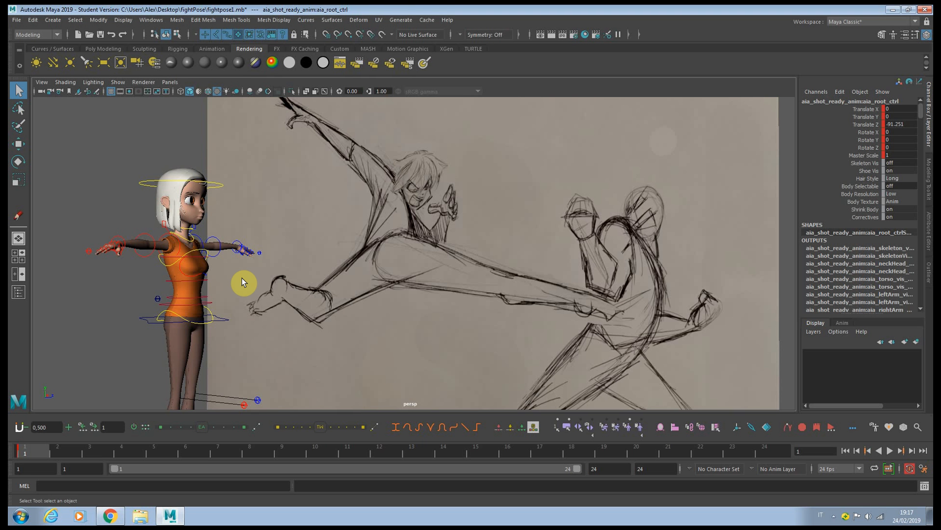
Step: Raise the character's COG control, move it toward the kick direction, and rotate the body to match the attacker's pose
scroll(268, 282, down, 3)
alt+middle_drag(269, 282, 259, 279)
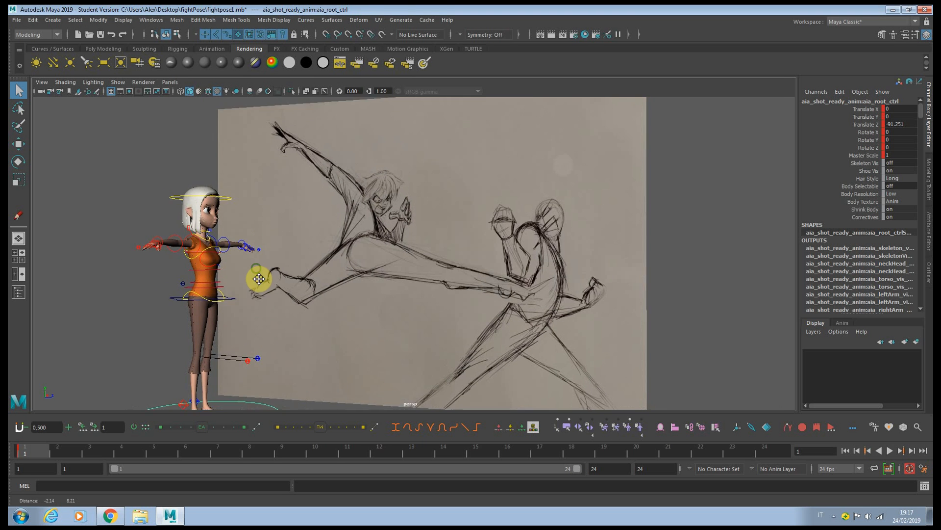
click(234, 290)
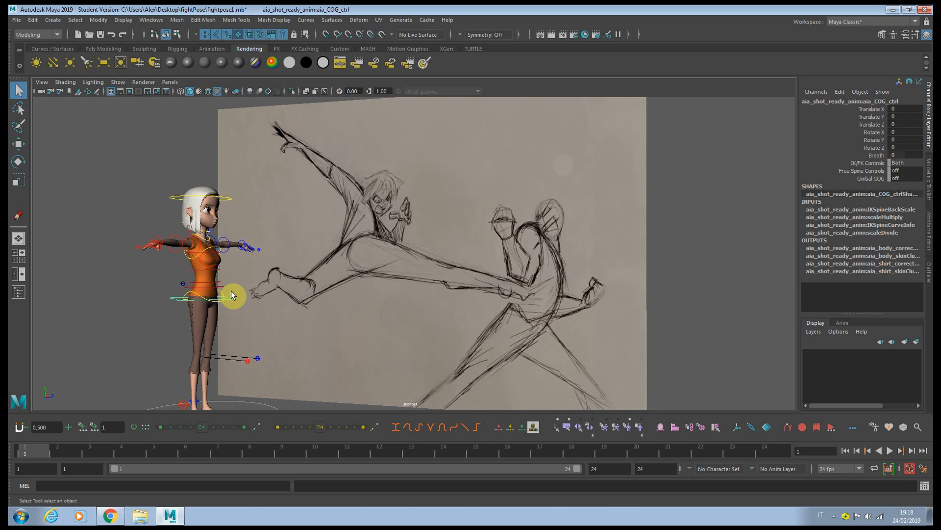
key(w)
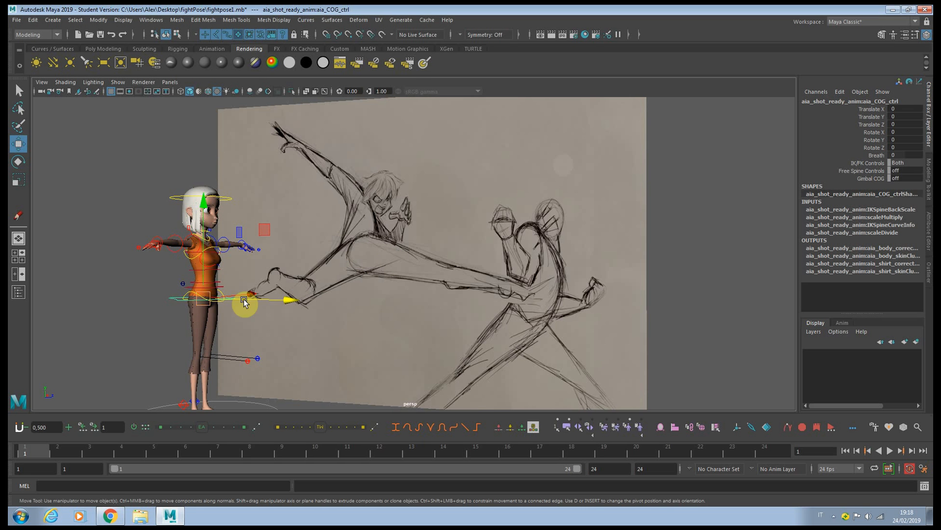
alt+drag(481, 281, 487, 281)
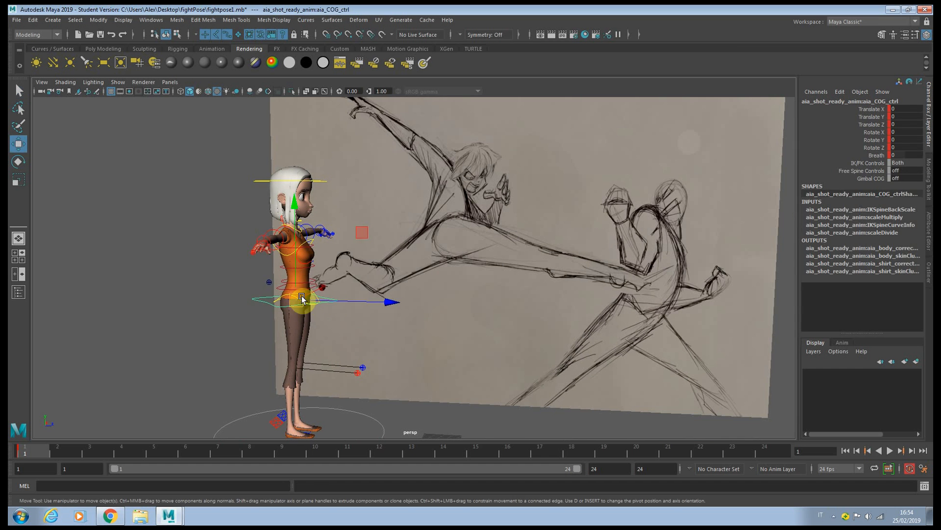
drag(298, 288, 367, 247)
key(e)
drag(436, 255, 368, 245)
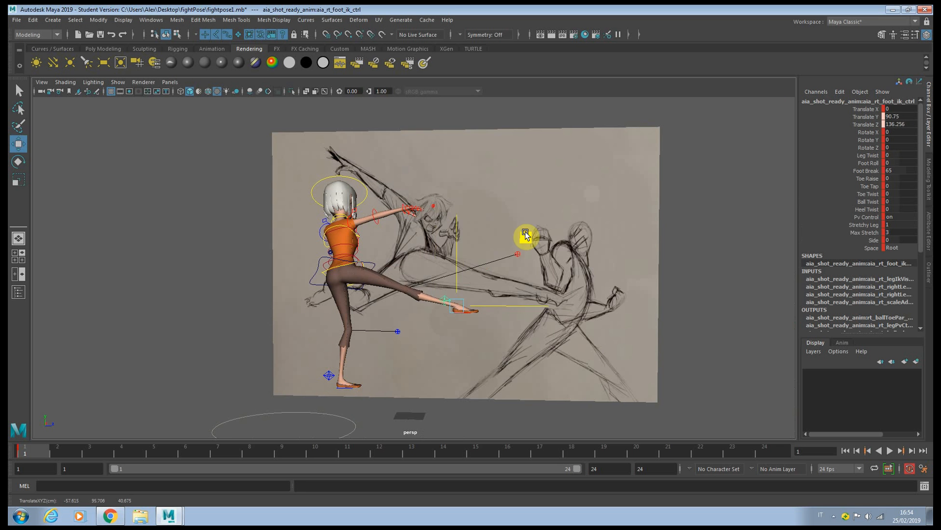
Step: Rotate the right foot IK control for the kick, and lift the left foot IK control behind the body
key(e)
drag(521, 256, 419, 272)
key(w)
mouse_move(534, 223)
mouse_down()
mouse_move(515, 227)
mouse_move(523, 235)
mouse_up()
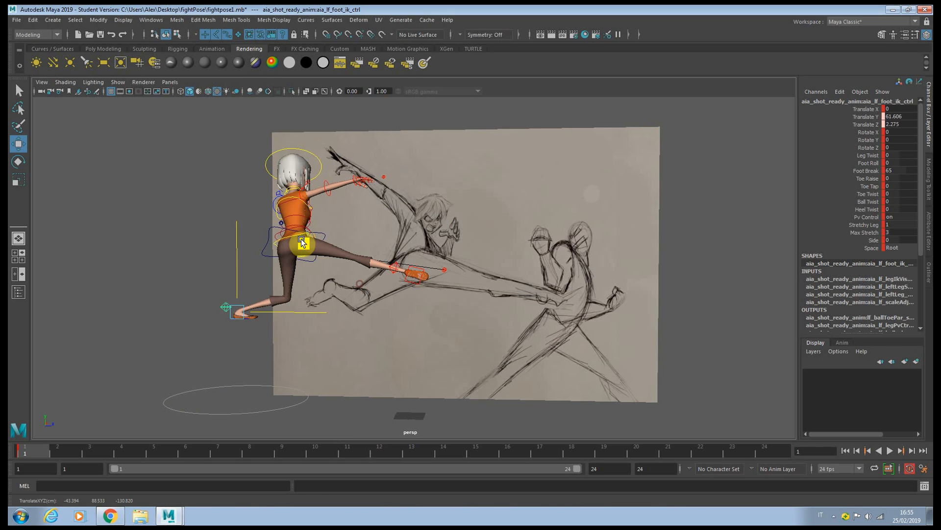
Step: Pull the left leg back with its knee bent, and tilt the COG control forward into the jump
drag(304, 246, 288, 348)
key(e)
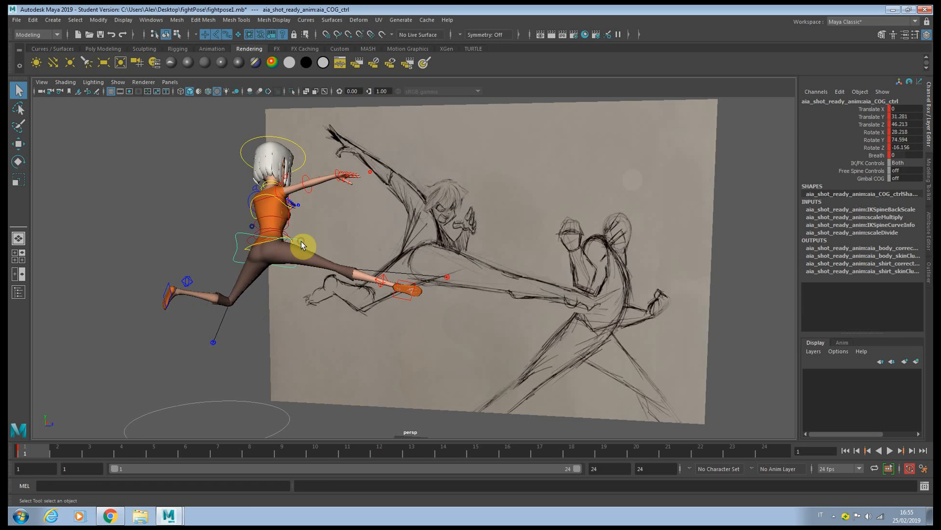
key(e)
drag(304, 245, 293, 230)
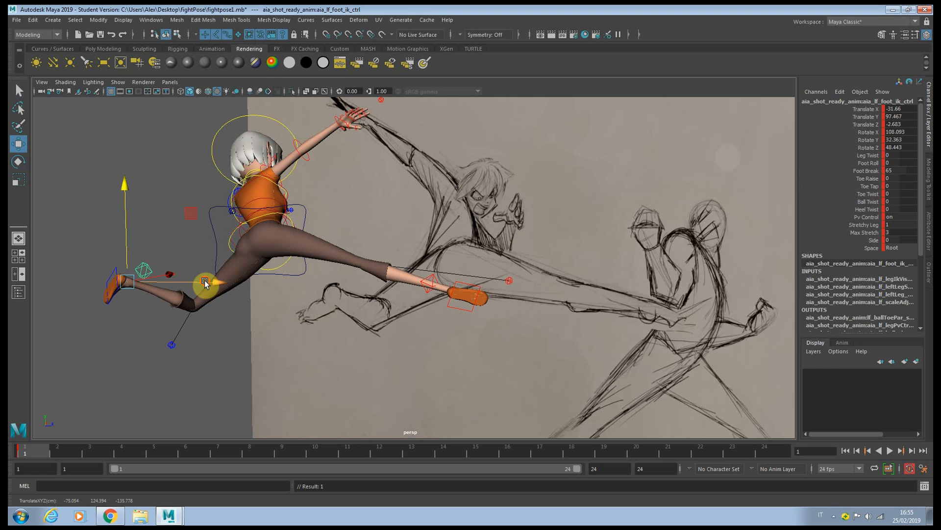
Step: Move the left foot IK control to Translate Z 0.819 and rotate it to X 113.752, Y 31.85, Z 55.805
drag(205, 283, 216, 286)
key(e)
drag(149, 285, 156, 294)
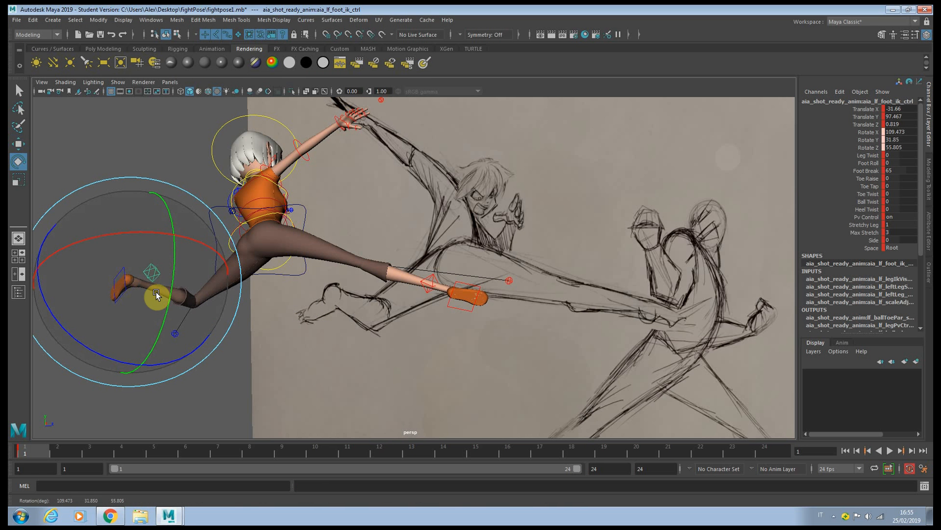
key(space)
key(space)
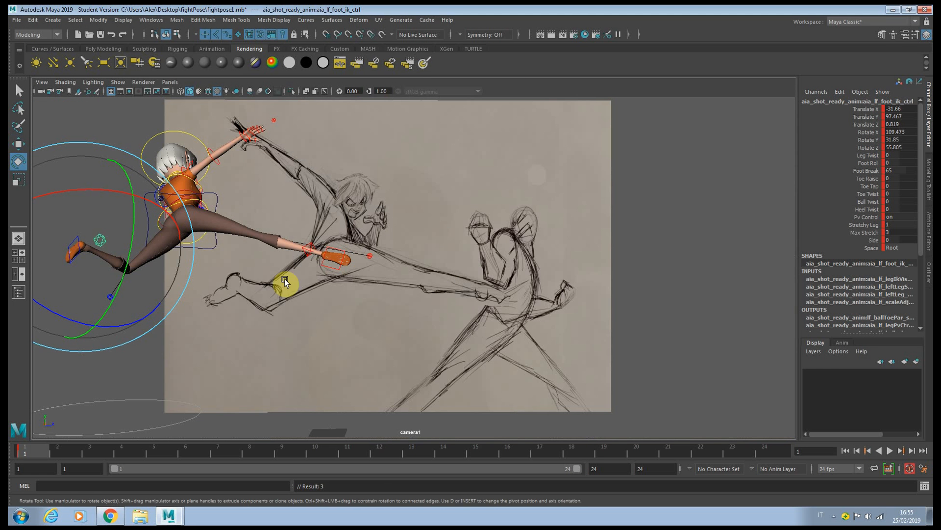
click(245, 268)
click(101, 239)
drag(110, 191, 121, 197)
key(w)
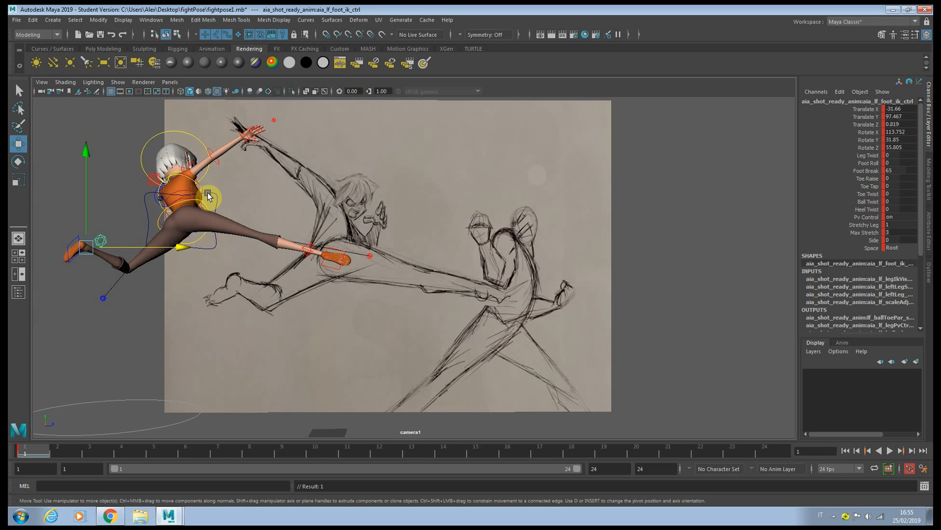
Step: Rotate the COG control to about X 42.795, Y 71.764, Z -35.711 so the torso leans into the kick
click(208, 192)
key(e)
drag(196, 227, 327, 250)
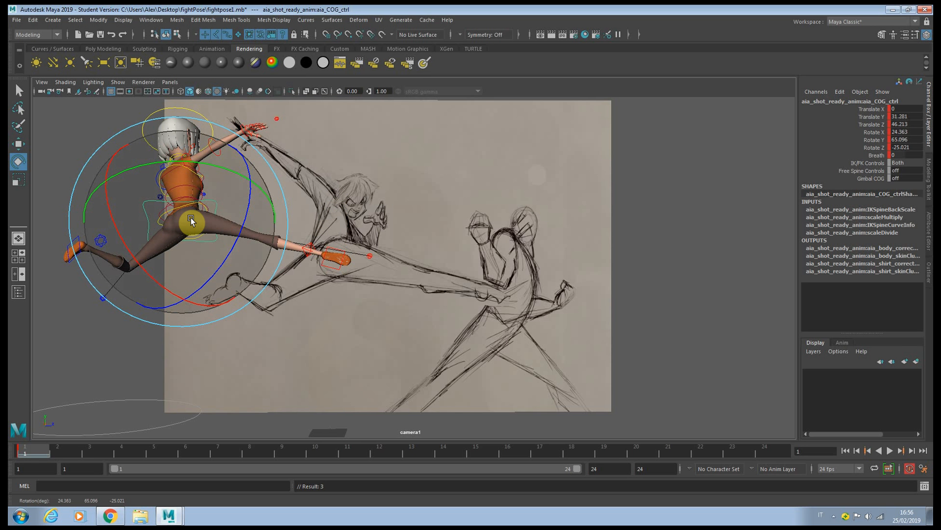
key(shift+z)
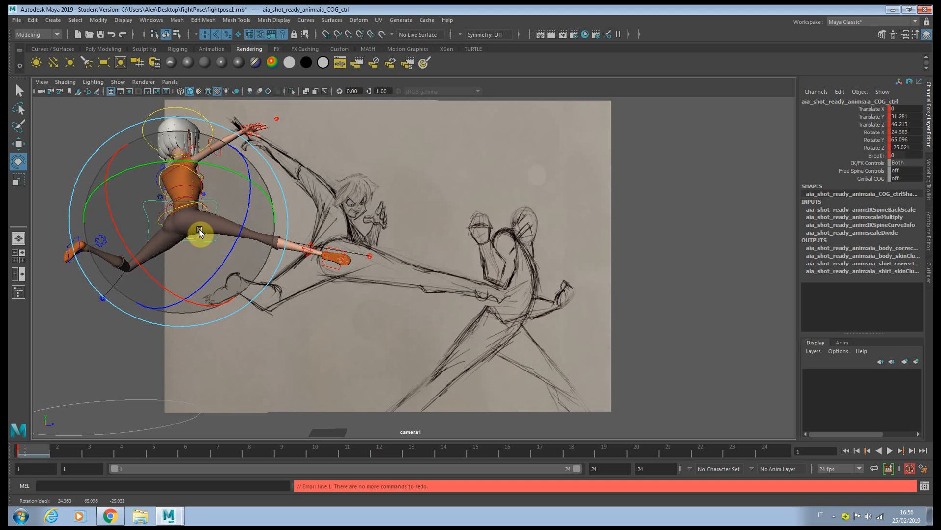
drag(198, 230, 179, 223)
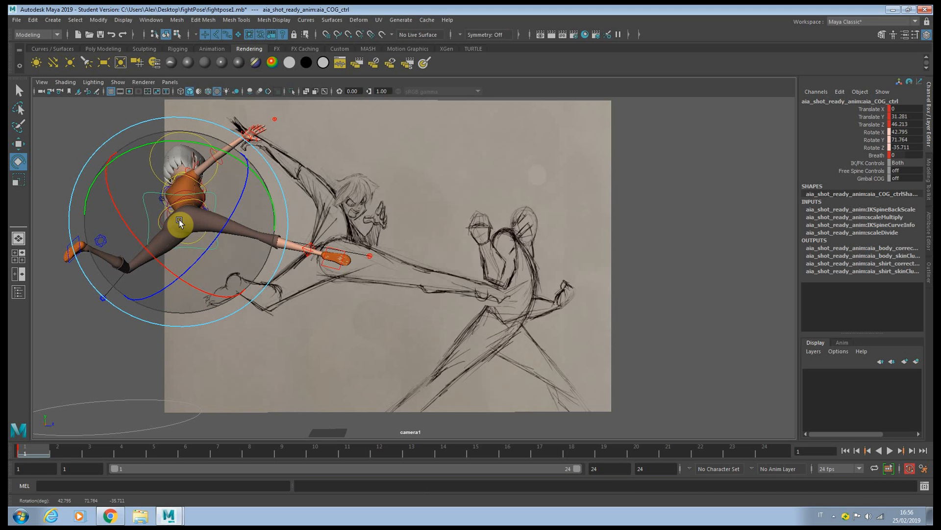
Step: Rotate the IK hip control to about X -8.112, Y 19.421, Z 8.844, and shift the left foot control slightly
click(198, 210)
drag(216, 156, 245, 250)
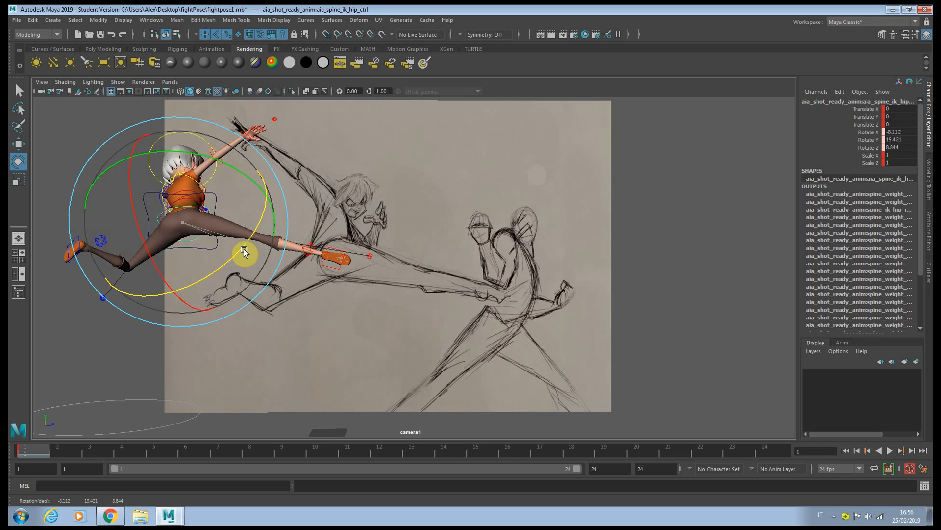
key(w)
click(95, 240)
drag(90, 240, 100, 250)
Step: Rotate the FK shoulder control of the spine to about X 5.551, Y -16.48, Z 5.411 and key the pose
key(e)
click(211, 177)
drag(216, 131, 232, 196)
key(s)
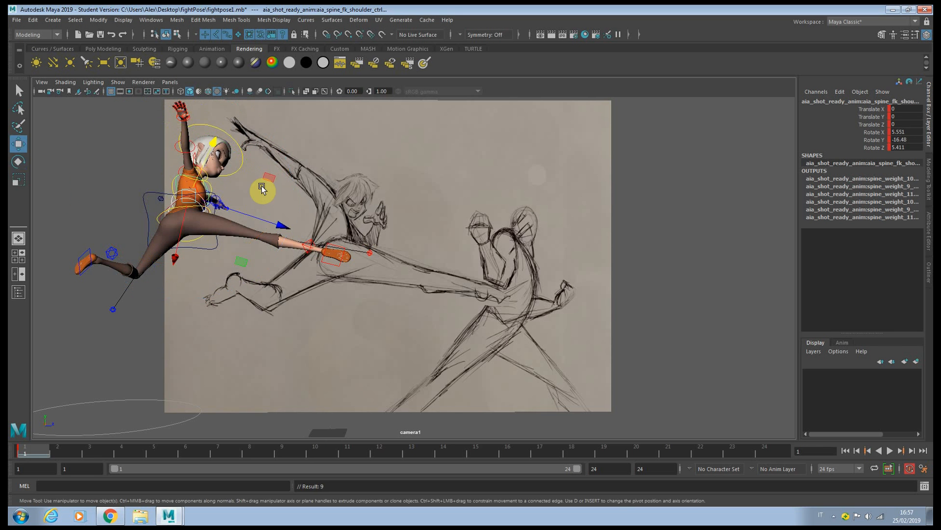
Step: Lower the spine's IK shoulder control to about Translate Y -4.937 in the perspective view
key(space)
alt+drag(551, 164, 565, 177)
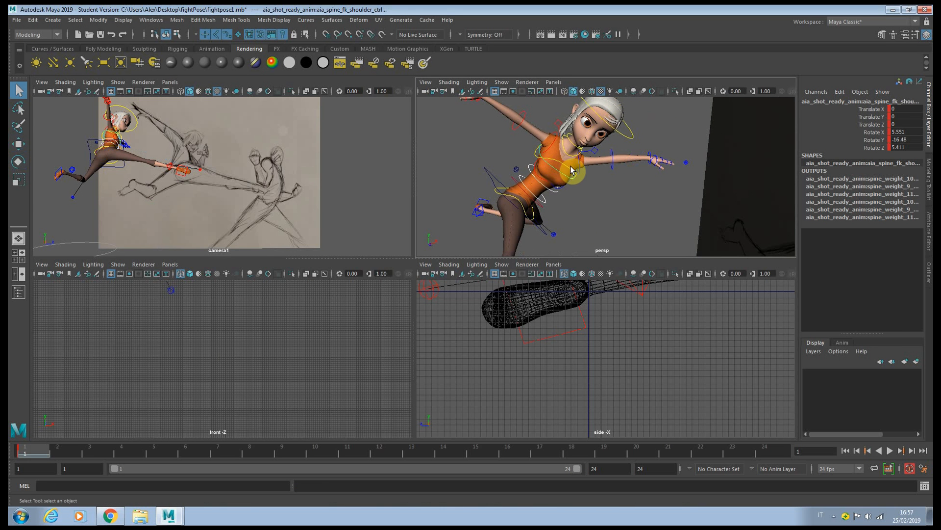
click(573, 175)
key(w)
drag(585, 141, 579, 147)
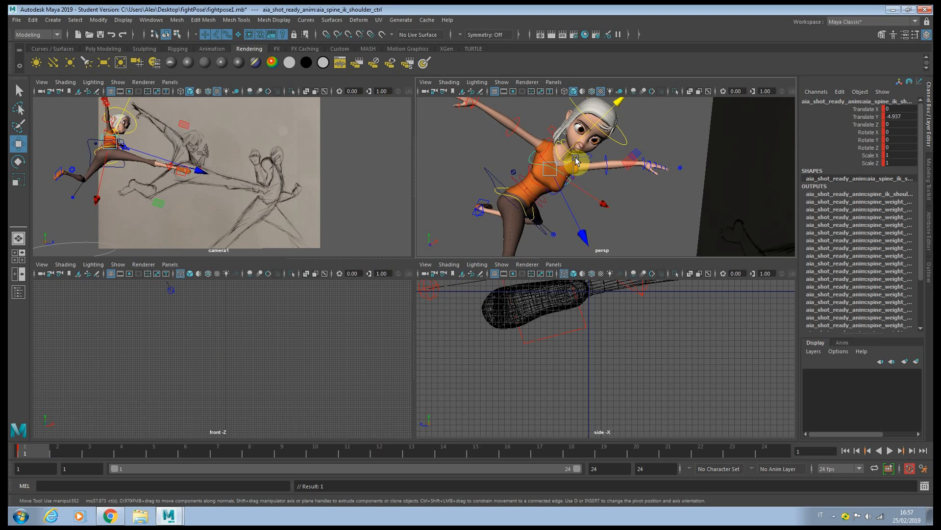
Step: Refine the COG control's rotation against the reference drawing in the camera view
key(space)
alt+drag(461, 237, 419, 209)
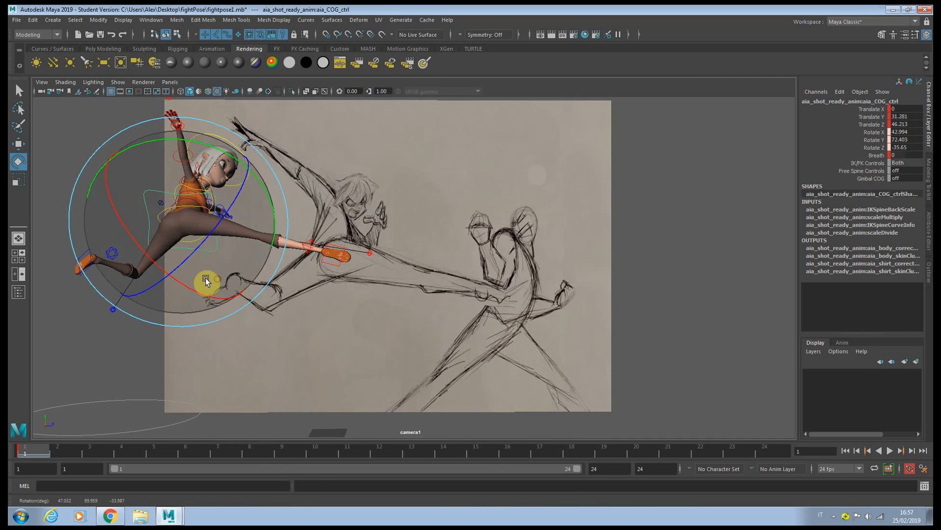
drag(205, 277, 175, 223)
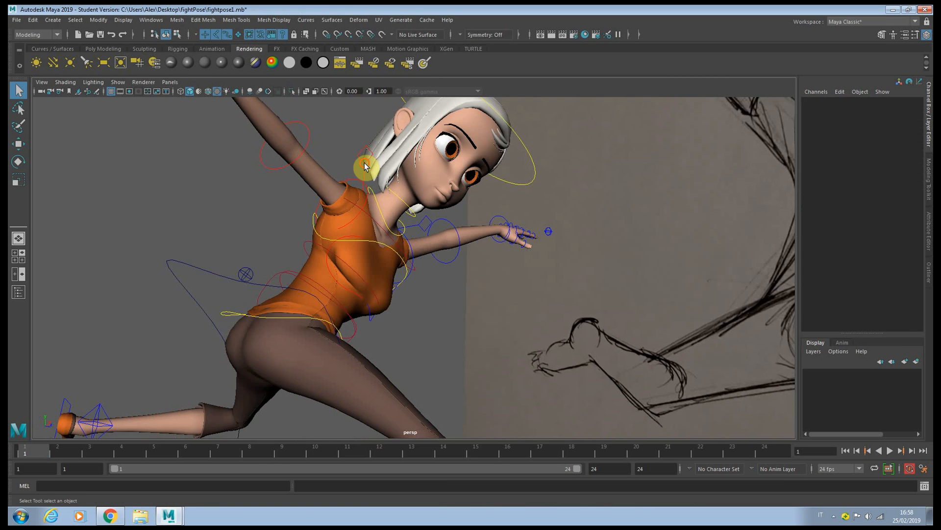
Step: Rotate the right clavicle control to about Y 22.188 and Z 10.344 to raise the shoulder with the arm
click(364, 200)
drag(364, 200, 336, 217)
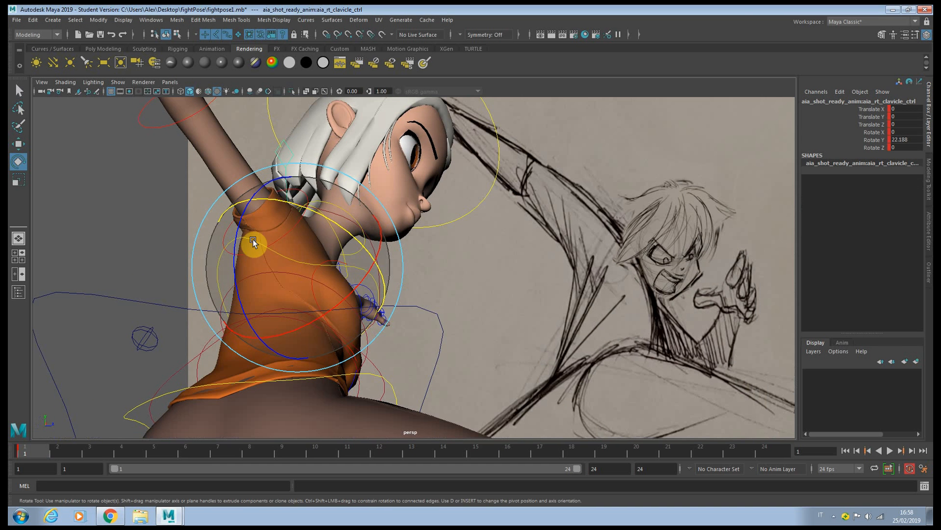
drag(252, 242, 494, 257)
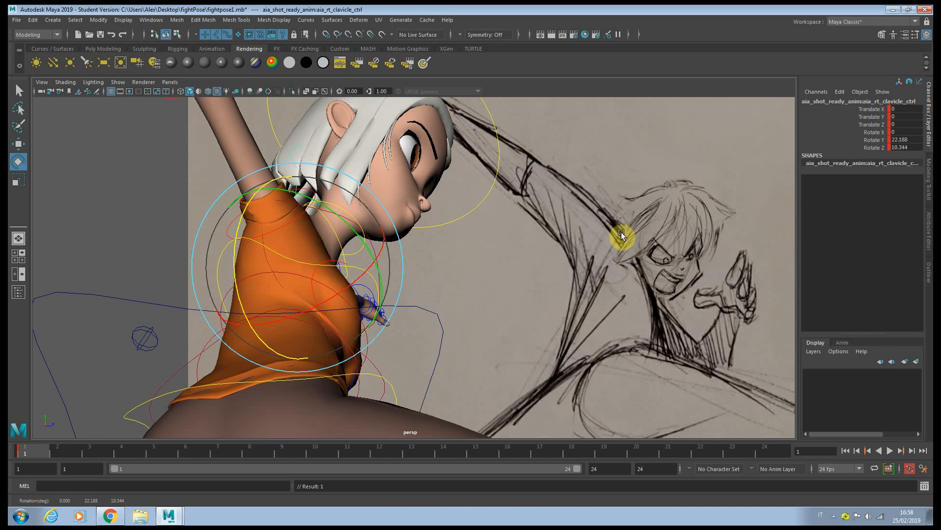
alt+drag(393, 235, 334, 233)
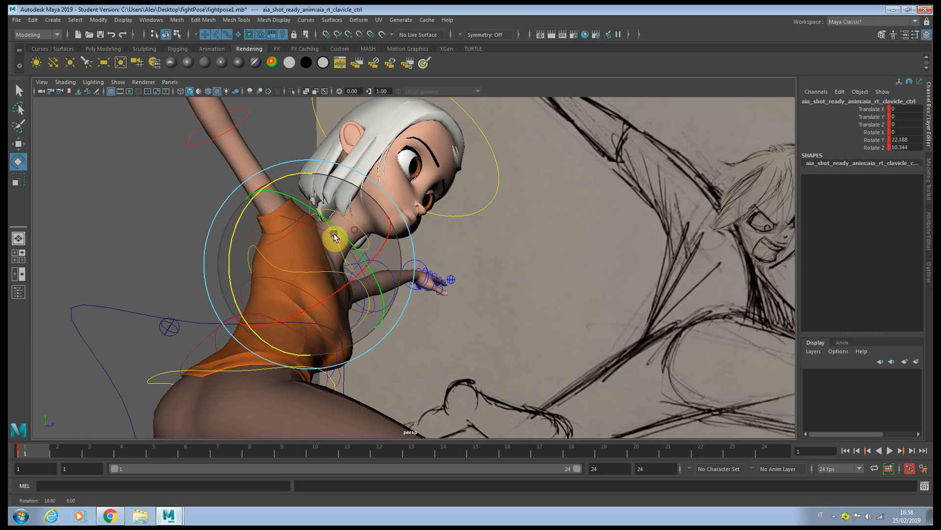
Step: Move the right clavicle control to about Translate Y -3.661 and Z -1.116, and return to the camera view
key(w)
drag(306, 285, 314, 251)
key(space)
key(space)
key(e)
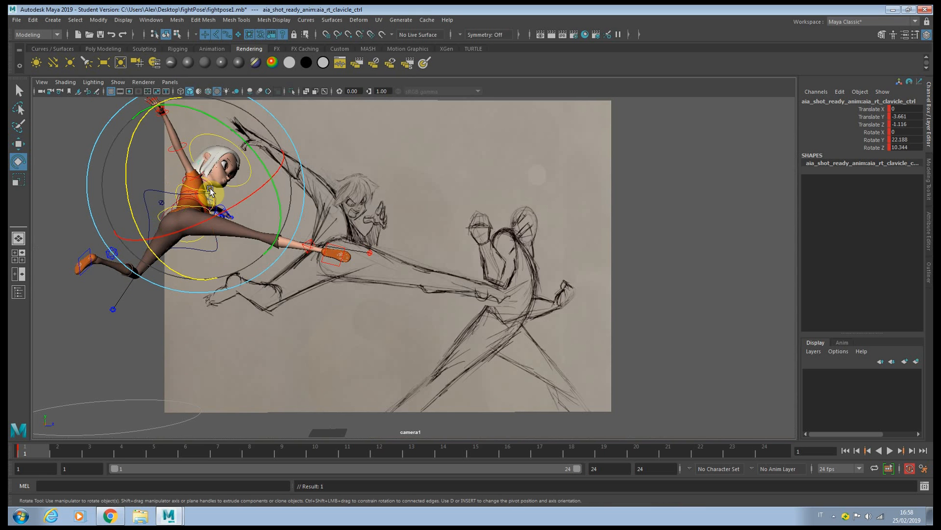
Step: Rotate the right clavicle control to about X -1.082, Y 25.682 and Z 10.918, and adjust the raised right arm against the sketch
drag(232, 135, 229, 133)
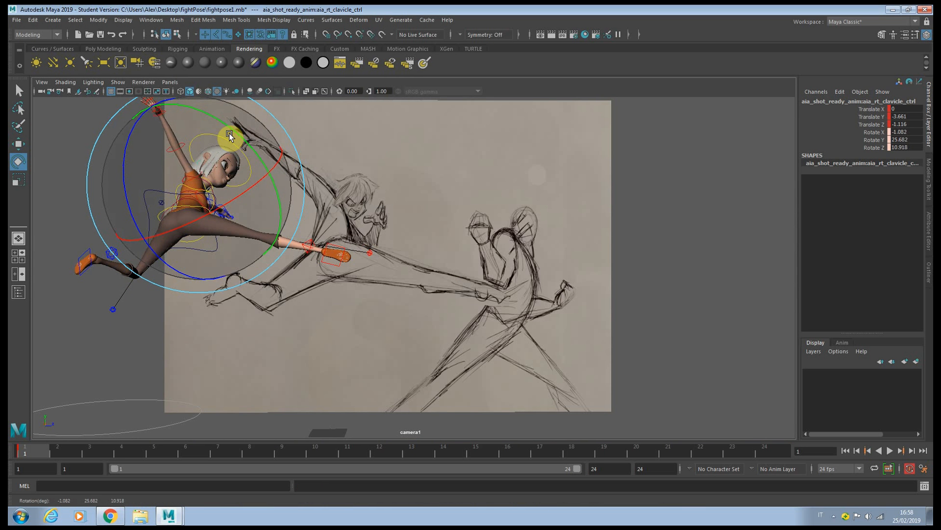
key(q)
click(178, 157)
key(e)
drag(234, 129, 215, 95)
key(q)
click(201, 175)
key(e)
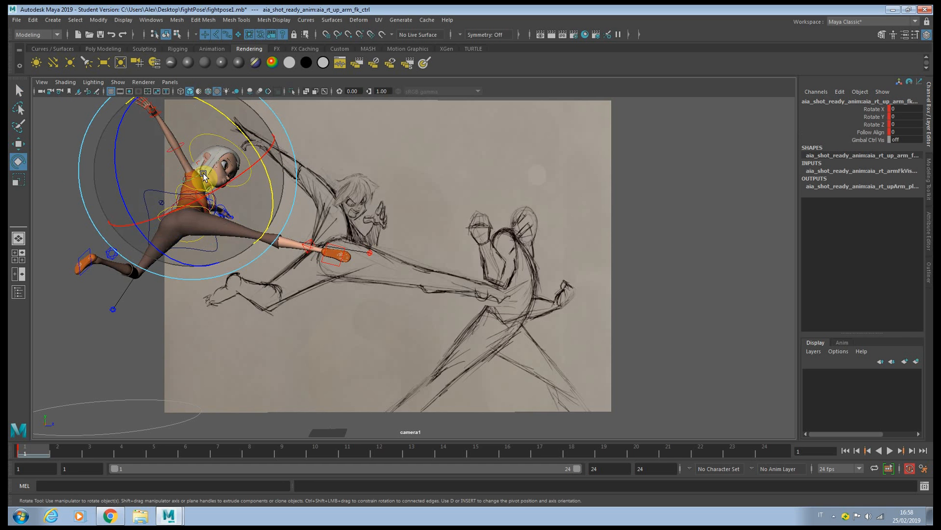
drag(249, 148, 235, 128)
drag(126, 201, 151, 206)
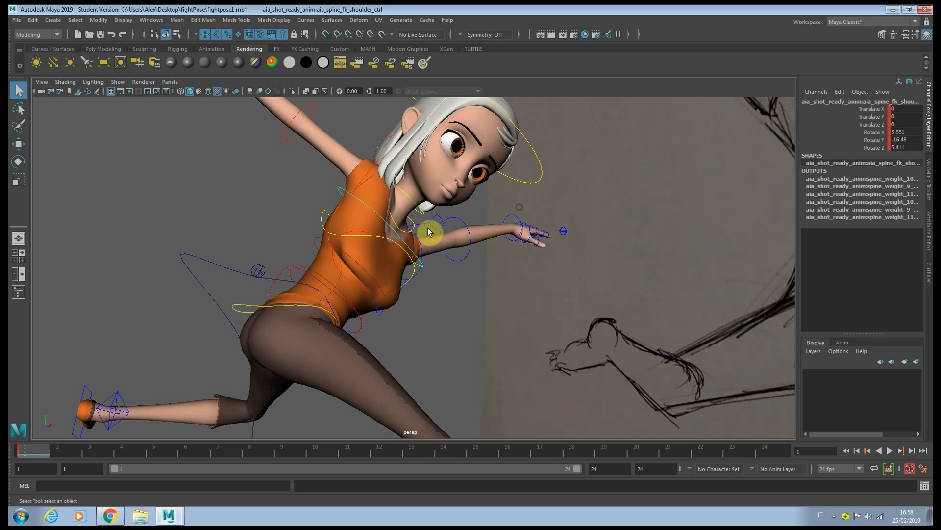
Step: Lower the head control to about Translate Y -1.305 in the perspective view
click(419, 206)
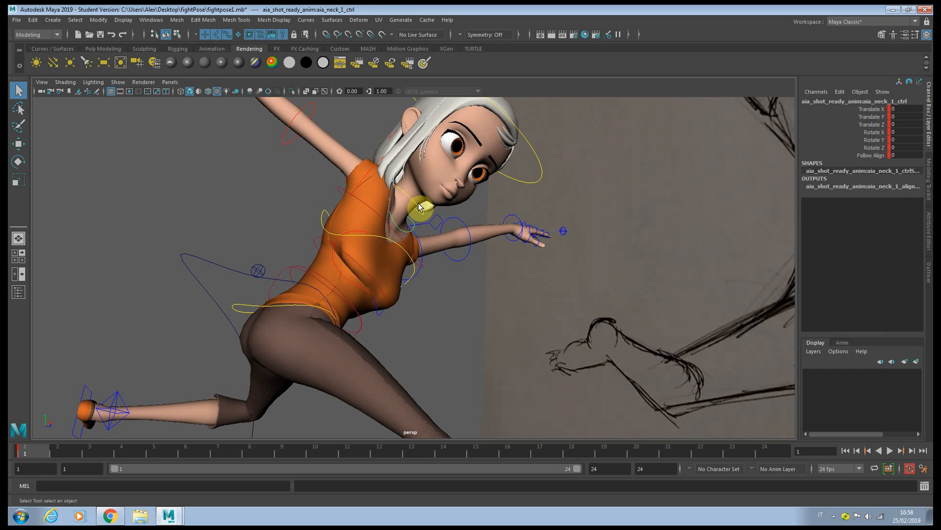
click(510, 181)
key(w)
drag(466, 140, 452, 145)
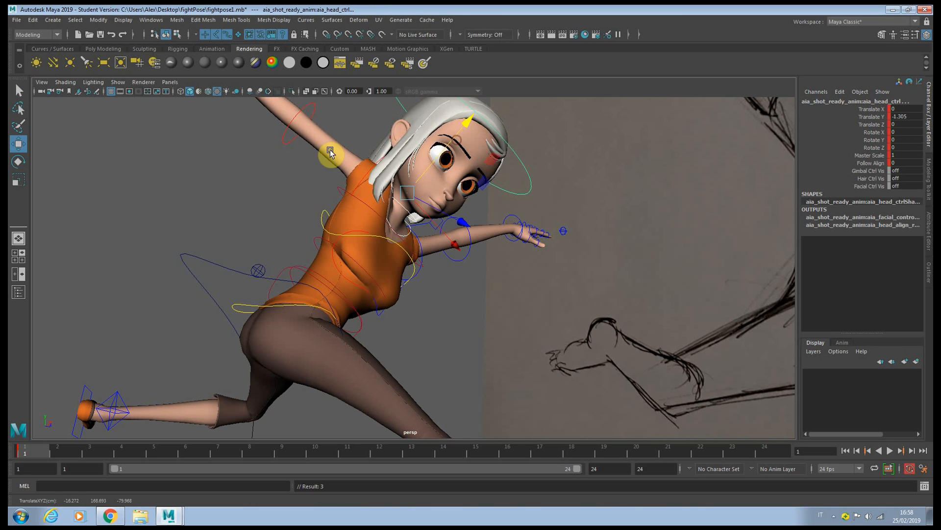
Step: Rotate the head to follow the sketched figure's head tilt in the camera view, and undo the trial move
key(space)
key(space)
key(e)
drag(156, 153, 216, 164)
key(w)
drag(232, 205, 243, 189)
key(ctrl+z)
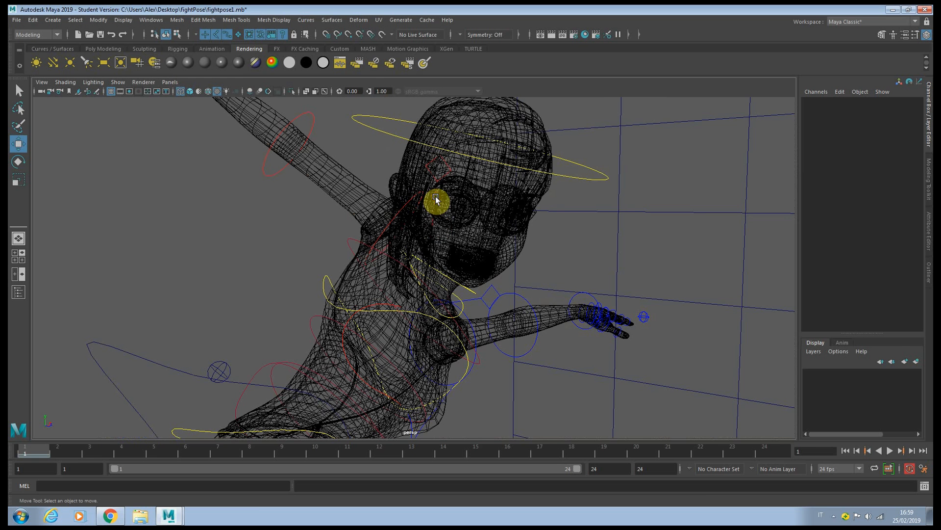
Step: Reset the right clavicle control's Translate Y, Translate Z and all three Rotate values to 0
click(436, 202)
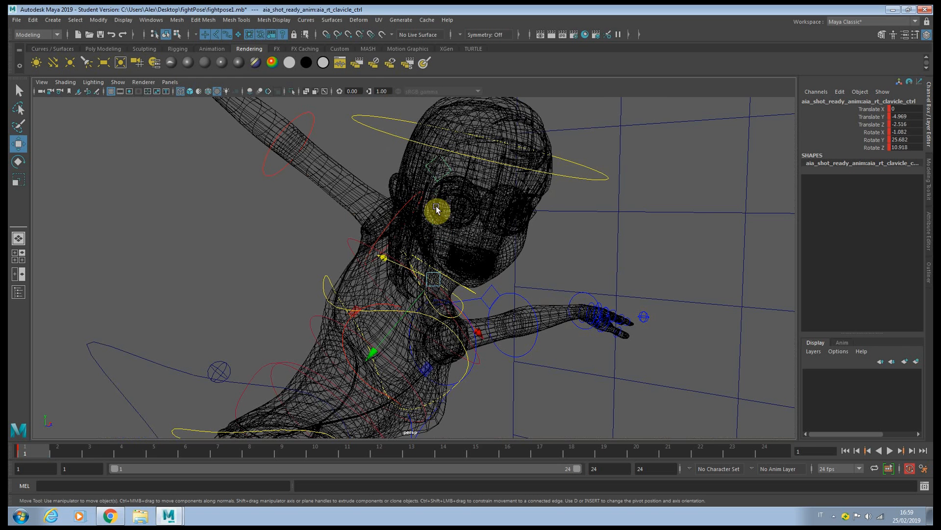
key(space)
key(space)
click(905, 116)
drag(906, 115, 907, 147)
text(0)
key(Return)
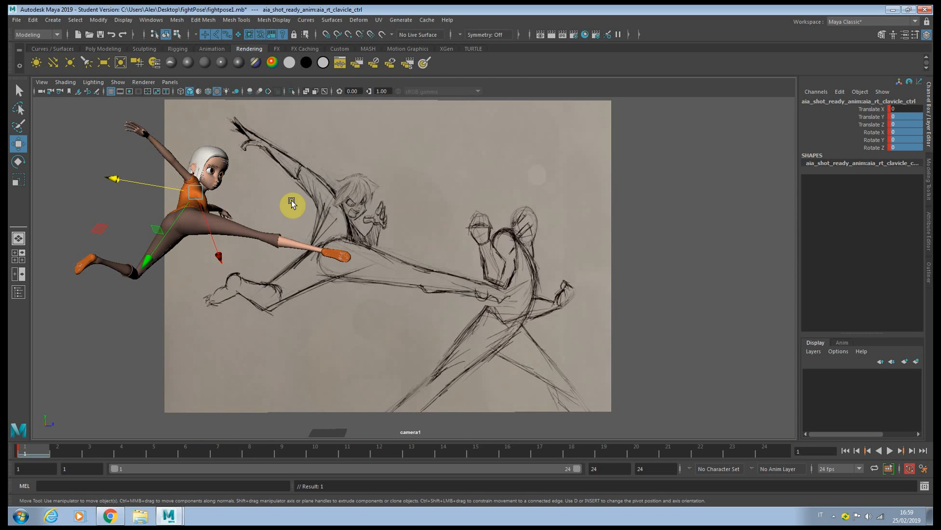
Step: Rotate the right clavicle control to about X -2.922, Y 17.697 and Z 9.076, and undo the trial move
key(e)
drag(146, 210, 219, 156)
key(w)
drag(175, 224, 177, 220)
key(ctrl+z)
Step: Move the neck control to about Translate Y -2.856 and Z -0.38, using the enlarged camera view as reference
key(backslash)
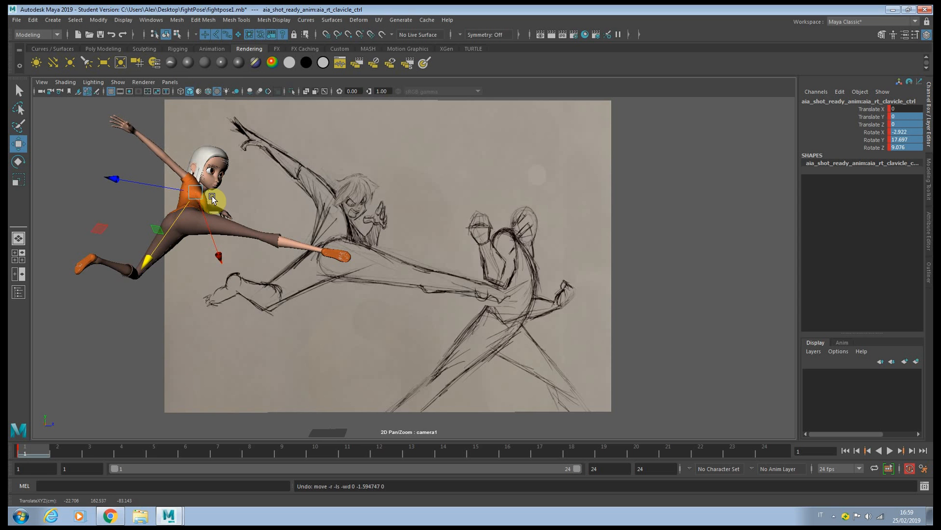
key(backslash)
right_drag(219, 193, 461, 305)
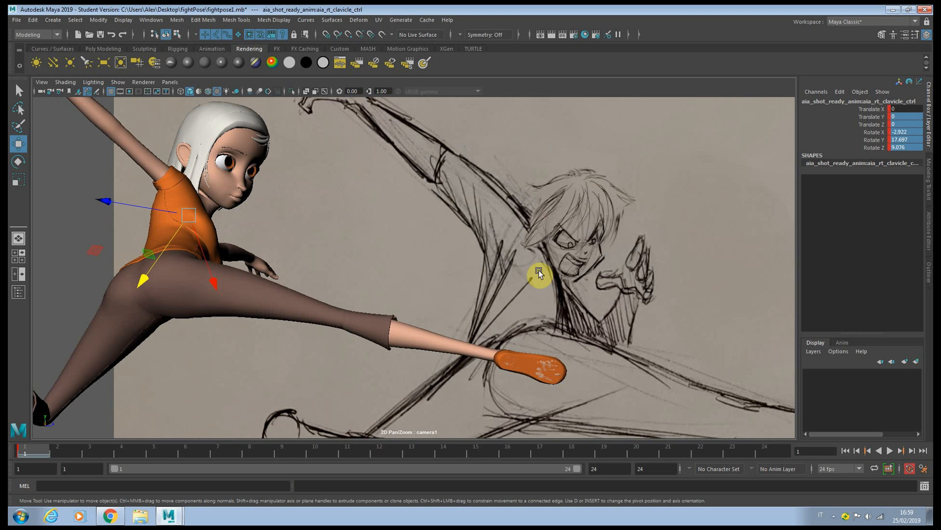
drag(164, 211, 169, 236)
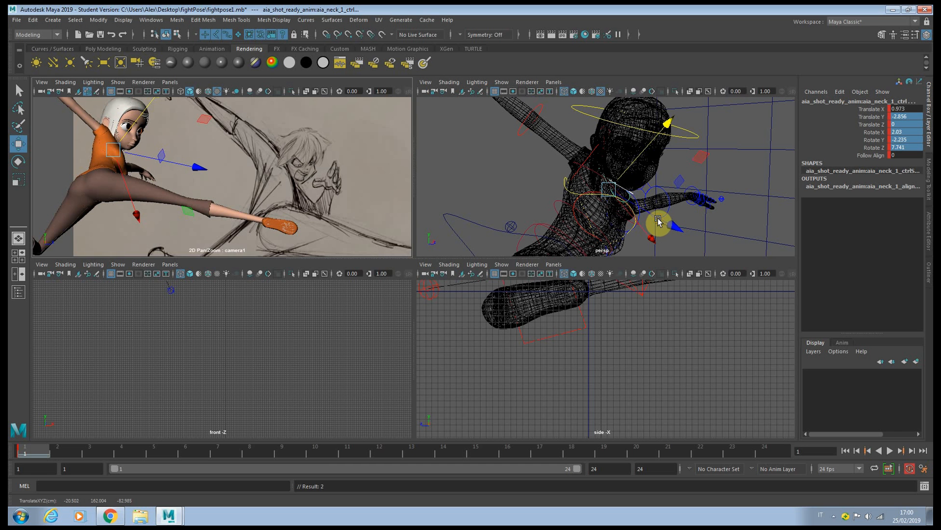
drag(658, 222, 659, 218)
Step: Refine the head control's rotation in the enlarged camera view so the face aims like the sketched fighter's
key(q)
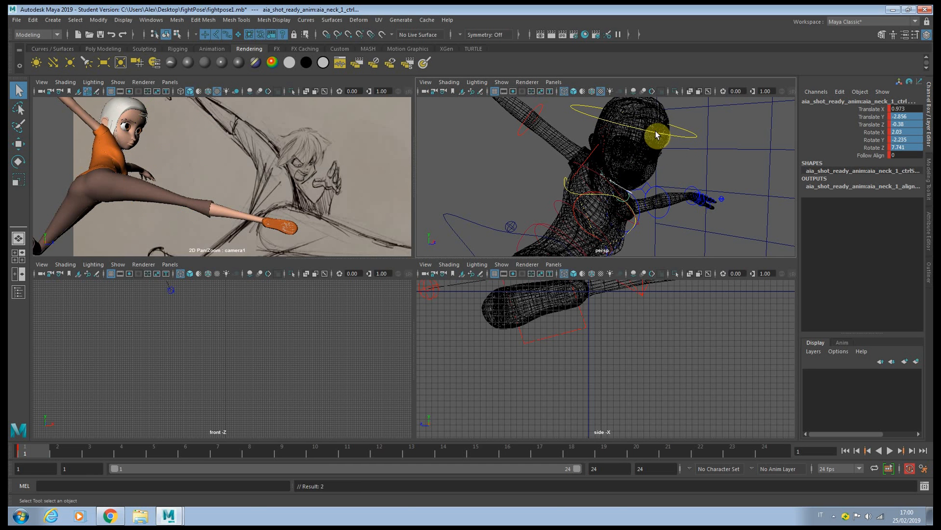
click(67, 159)
key(w)
key(space)
key(e)
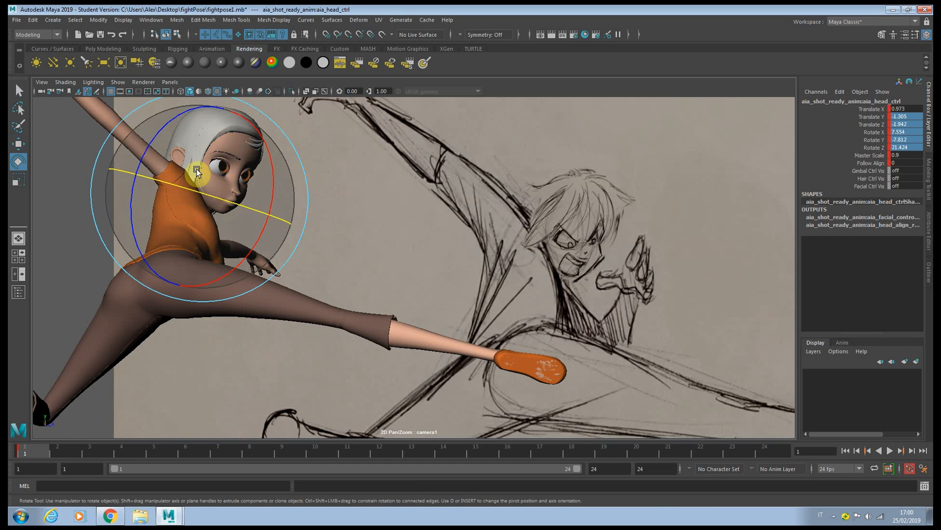
drag(189, 175, 235, 222)
drag(154, 135, 155, 132)
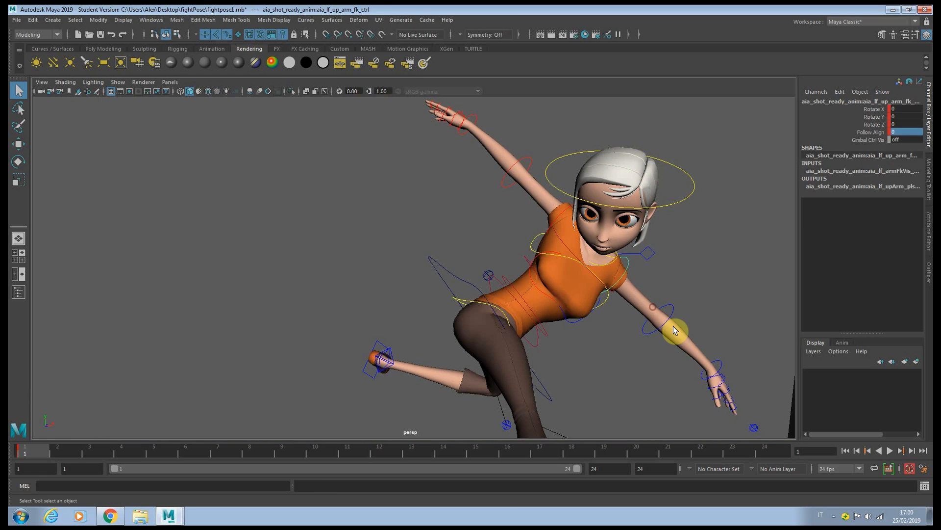
Step: Rotate the left arm's FK control in the perspective view to bring the arm forward
click(672, 329)
drag(639, 326, 602, 289)
alt+drag(602, 289, 635, 302)
Step: Adjust the left clavicle and the guarding left arm against the sketch in the camera view, and set a key
click(477, 313)
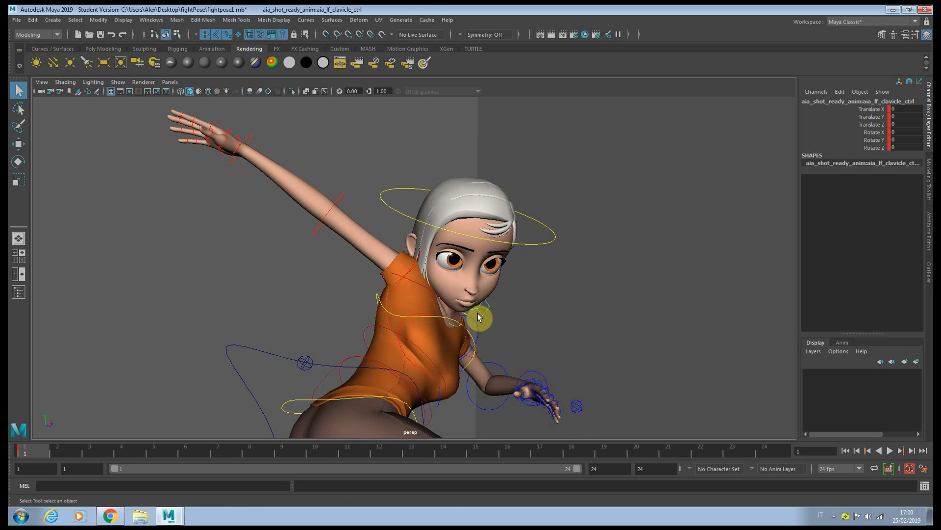
key(space)
key(space)
drag(141, 190, 186, 147)
drag(132, 216, 130, 207)
key(Down)
drag(302, 256, 265, 269)
key(s)
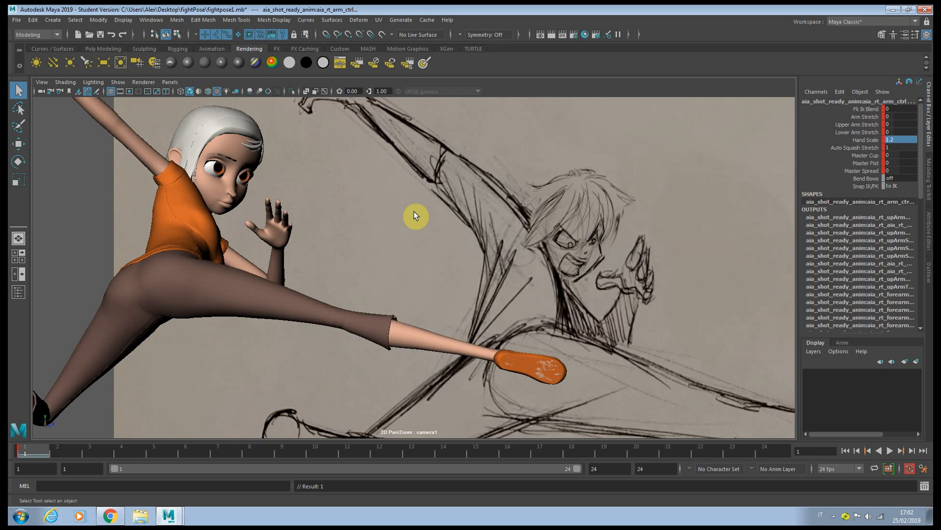
drag(269, 227, 243, 223)
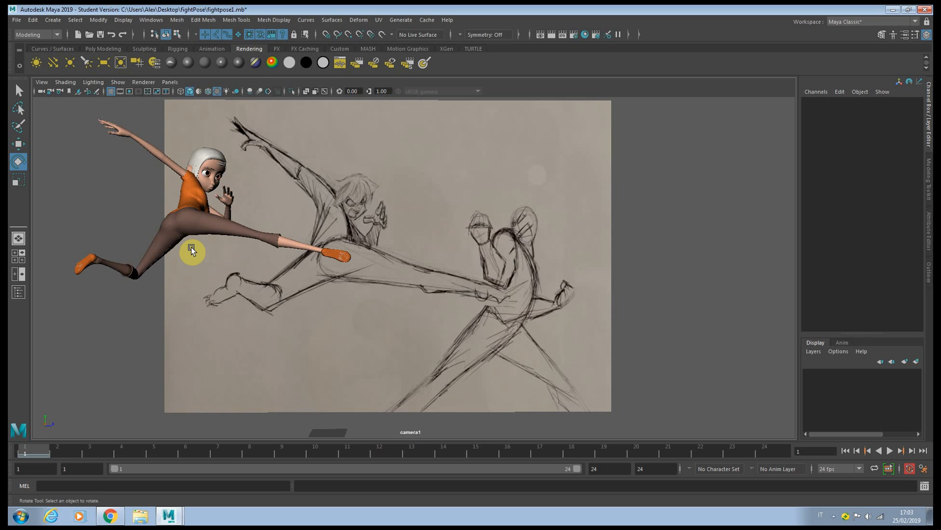
Step: Move the right foot IK control of the kicking leg to about Translate Y 89.531 and Z 136.962
click(335, 252)
key(w)
drag(387, 192, 388, 195)
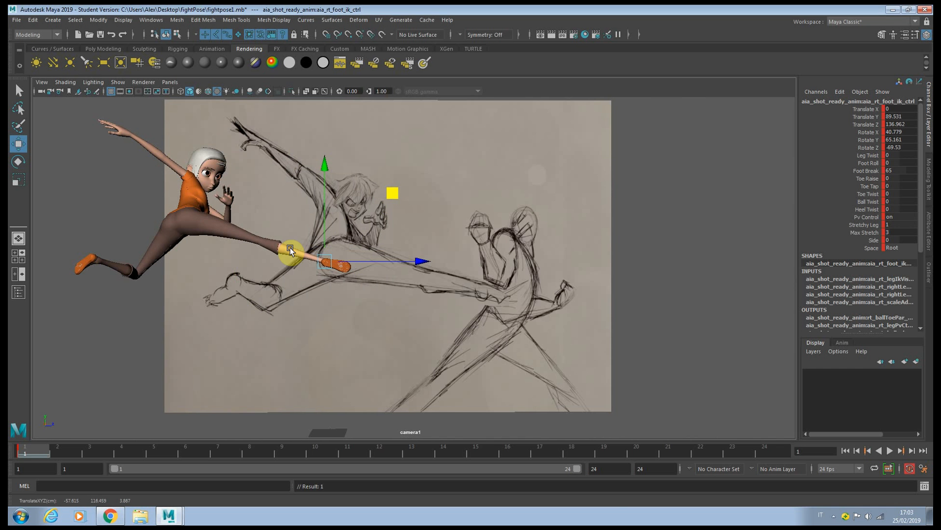
Step: Rotate the left foot IK control to about X 114.769, Y 37.644 and Z 63.125, and set a key
key(space)
alt+middle_drag(490, 209, 515, 185)
click(449, 179)
middle_click(202, 171)
key(space)
mouse_move(161, 194)
mouse_down()
mouse_move(158, 181)
mouse_move(111, 240)
mouse_move(123, 247)
mouse_up()
key(e)
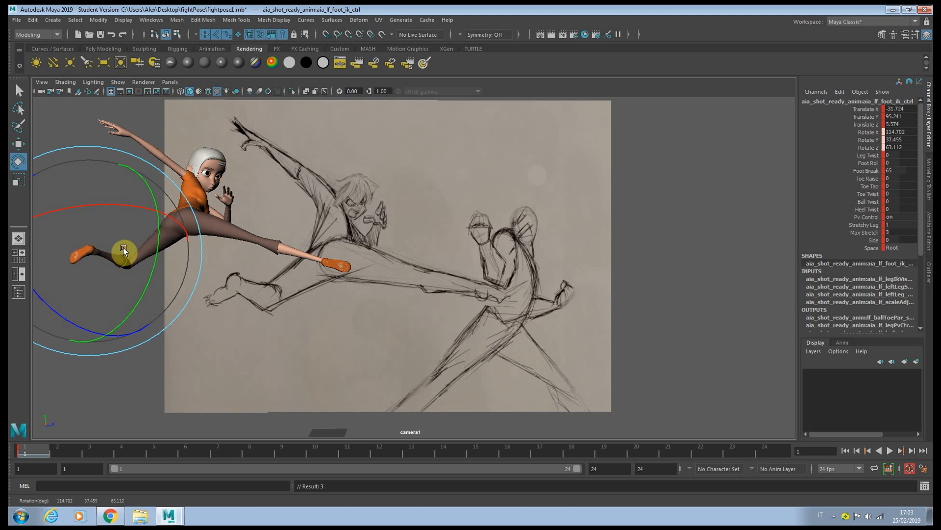
key(s)
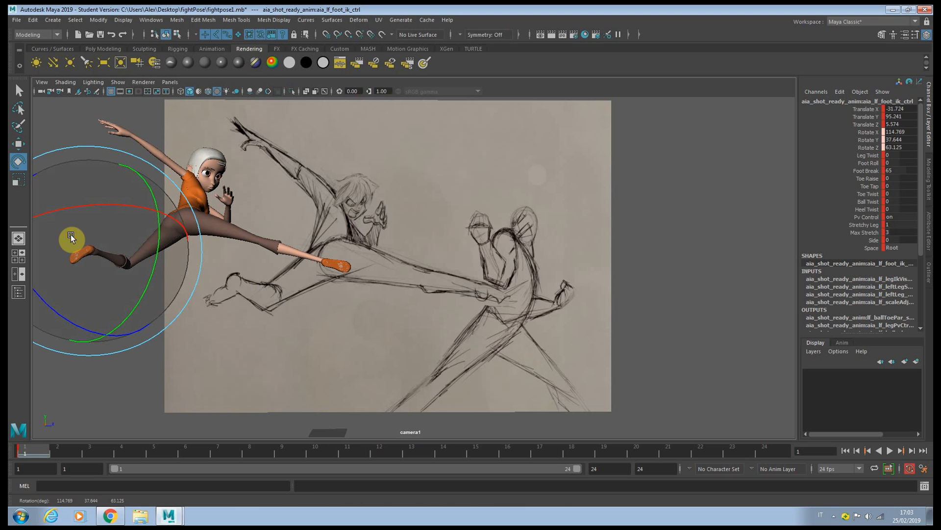
click(305, 284)
key(s)
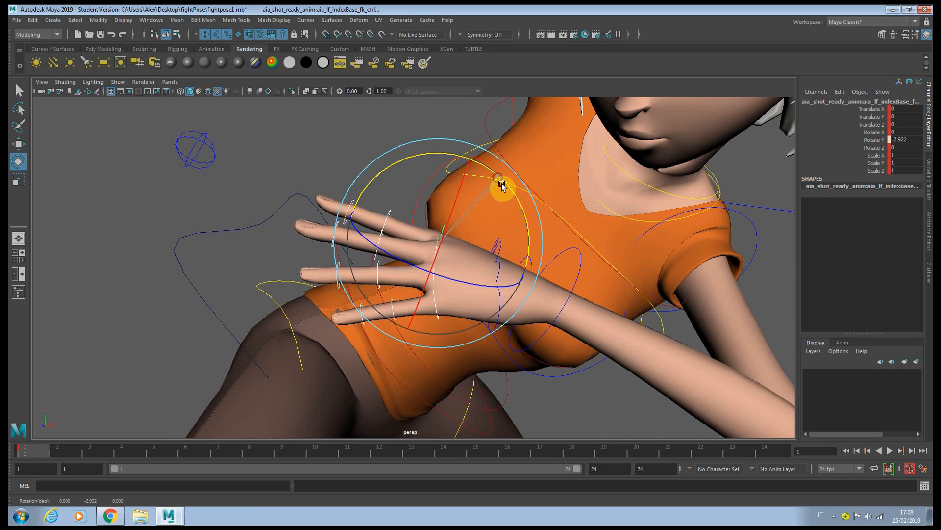
Step: Rotate the left hand's finger FK controls together in the perspective view to bend the fingers
drag(500, 185, 426, 303)
key(q)
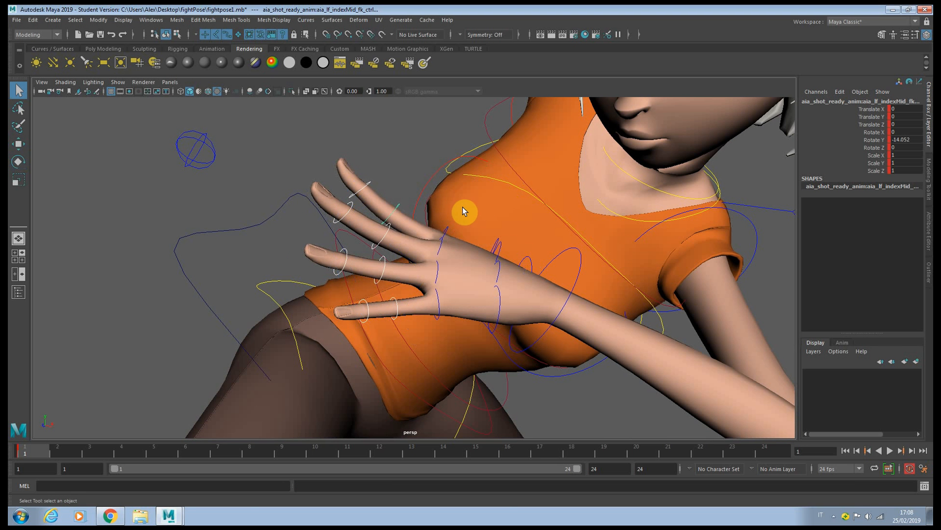
key(e)
drag(466, 190, 372, 175)
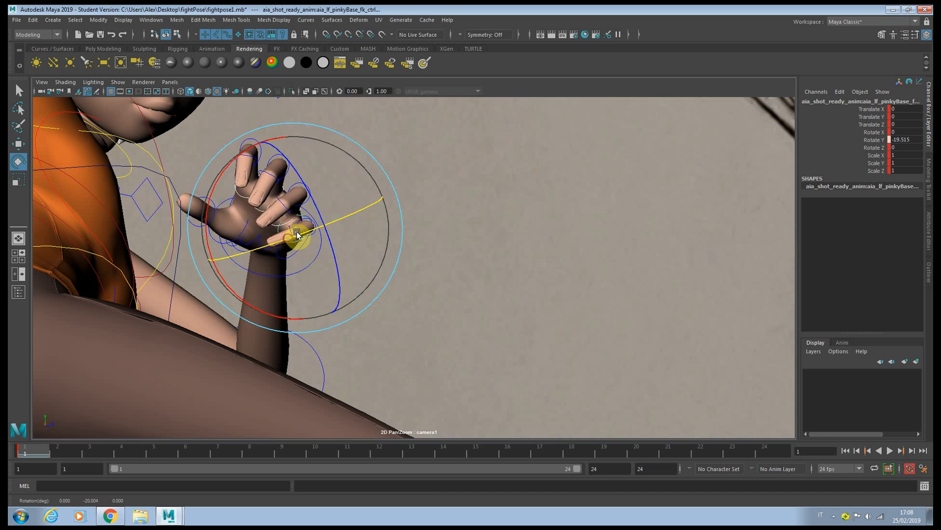
Step: Adjust the left pinky's base rotation, and rotate the left thumb base control to about X -7.45, Y 11.789 and Z -6.02
drag(295, 235, 286, 313)
click(245, 230)
drag(257, 263, 249, 241)
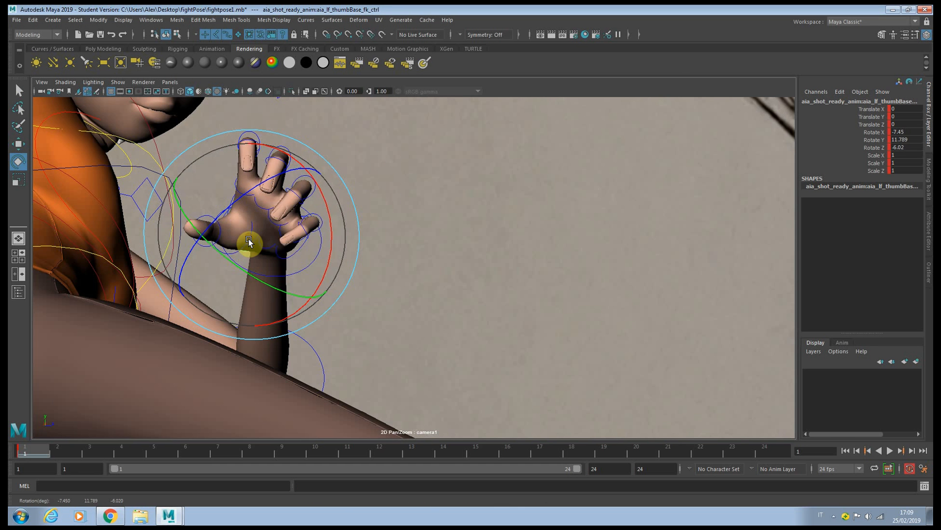
Step: Rotate the left thumb's middle FK control to about Y 10.218 and refine its bend
key(q)
click(248, 246)
key(e)
drag(250, 277, 199, 250)
key(q)
click(224, 232)
key(e)
key(q)
click(250, 231)
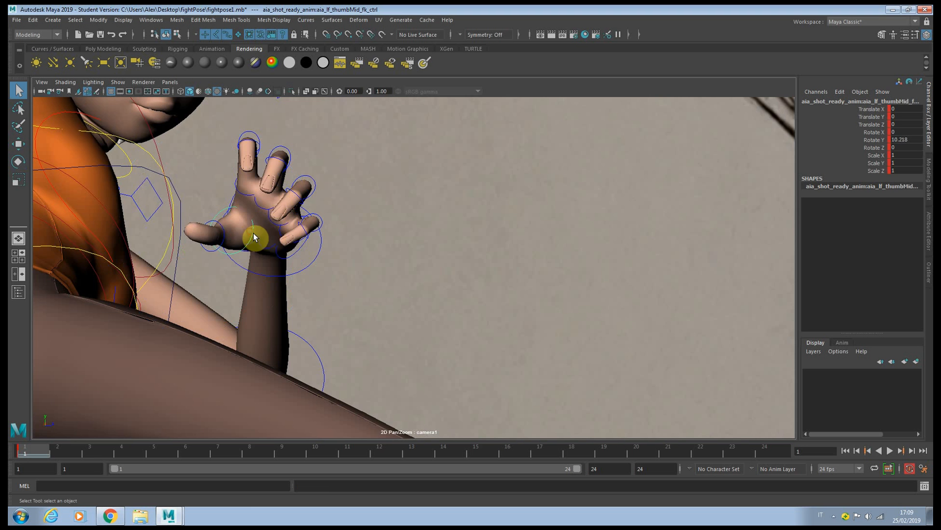
key(e)
drag(252, 237, 243, 242)
Step: Rotate the left elbow FK control to tilt the forearm behind the thigh, undoing the trial rotations
drag(221, 315, 199, 275)
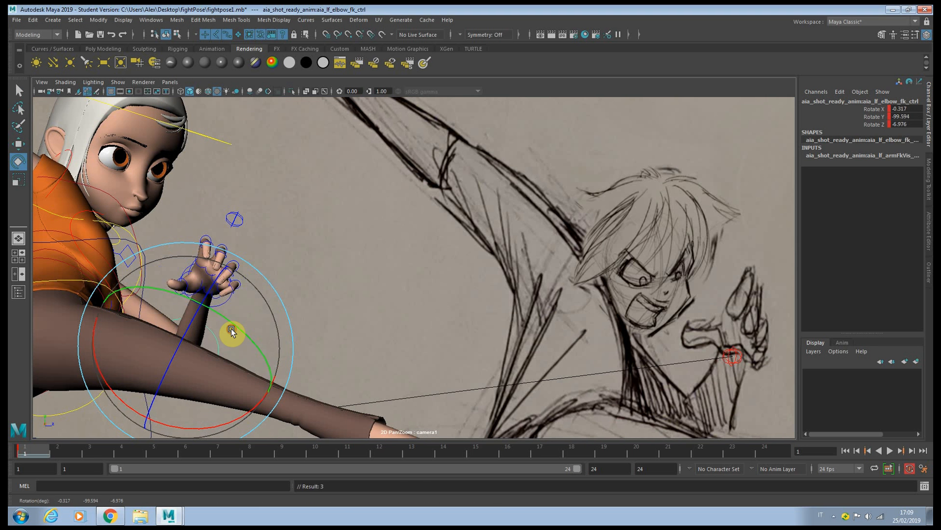
key(ctrl+z)
click(247, 315)
click(234, 307)
key(q)
click(214, 346)
click(217, 340)
key(e)
mouse_move(200, 315)
mouse_down()
mouse_move(196, 328)
mouse_move(205, 320)
mouse_up()
key(ctrl+z)
click(300, 296)
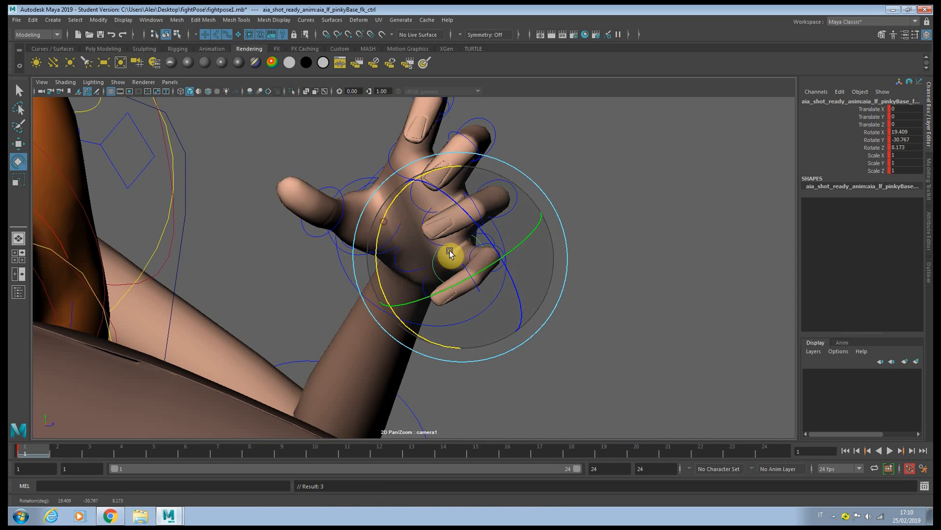
Step: Rotate the left pinky and ring finger FK controls to reposition these fingers over the palm
drag(463, 242, 475, 225)
key(q)
key(e)
click(433, 244)
drag(417, 276, 435, 286)
key(q)
click(420, 206)
key(e)
drag(425, 228, 451, 216)
Step: Rotate the left middle and index finger FK controls to spread these fingers, undoing one trial rotation
key(q)
drag(404, 168, 429, 175)
key(e)
key(ctrl+z)
key(q)
click(405, 178)
key(e)
drag(403, 206, 415, 176)
key(q)
click(455, 130)
key(e)
drag(440, 153, 450, 132)
Step: Bend the left middle finger's middle FK control to about X 3.82, Y 71.851 and Z 4.307, undoing the fingertip trial
key(q)
click(501, 146)
key(e)
drag(499, 158, 519, 143)
key(ctrl+z)
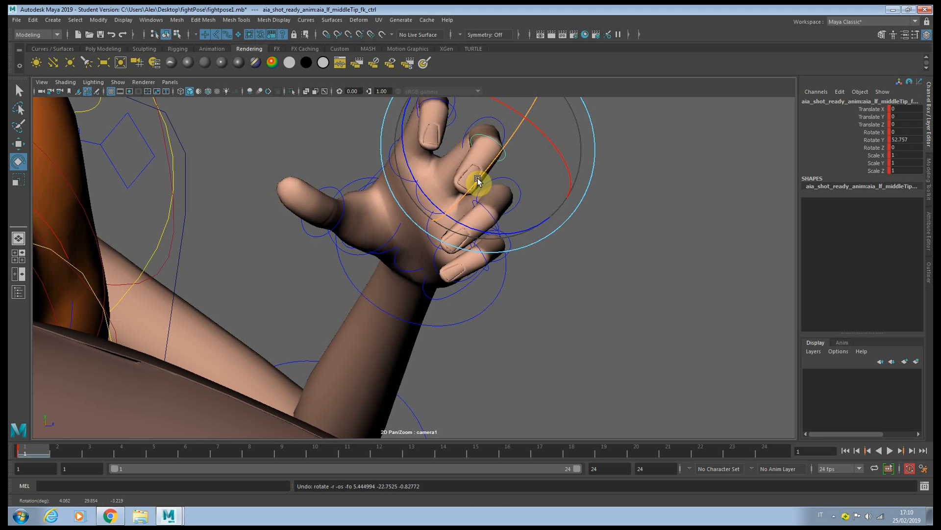
key(q)
click(504, 124)
key(e)
drag(495, 155, 479, 196)
key(q)
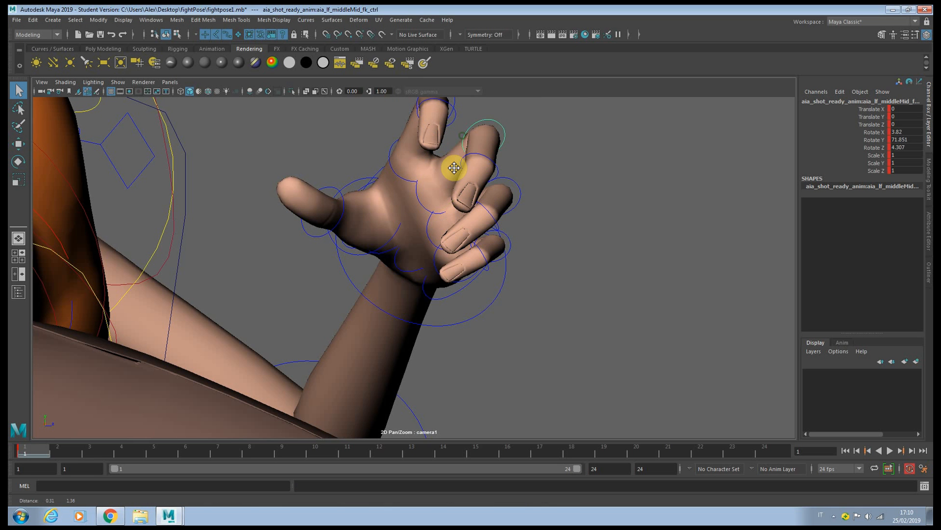
Step: Bend the left index finger's middle and tip FK controls to curl it toward the palm
middle_drag(452, 176, 424, 255)
click(426, 163)
click(424, 165)
key(e)
mouse_move(422, 189)
mouse_down()
mouse_move(415, 206)
mouse_move(426, 193)
mouse_up()
key(q)
click(421, 204)
key(e)
key(ctrl+z)
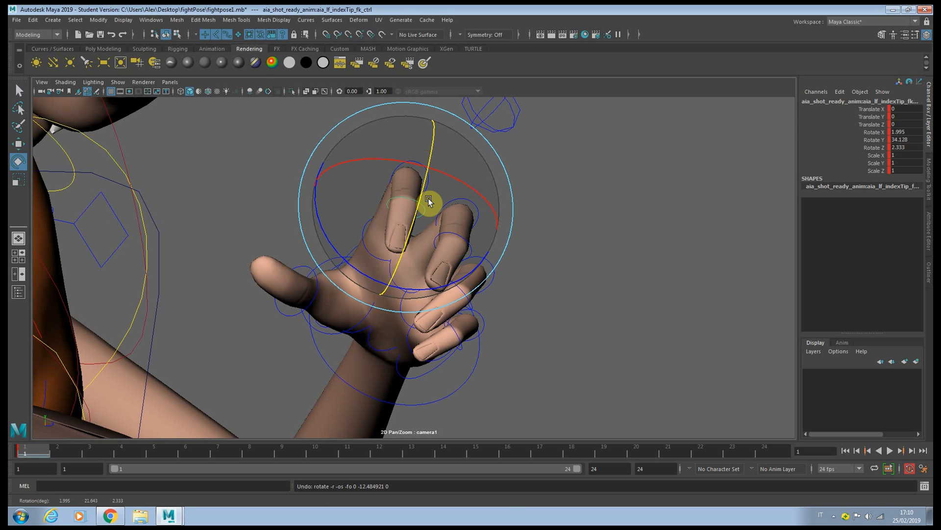
drag(428, 198, 426, 204)
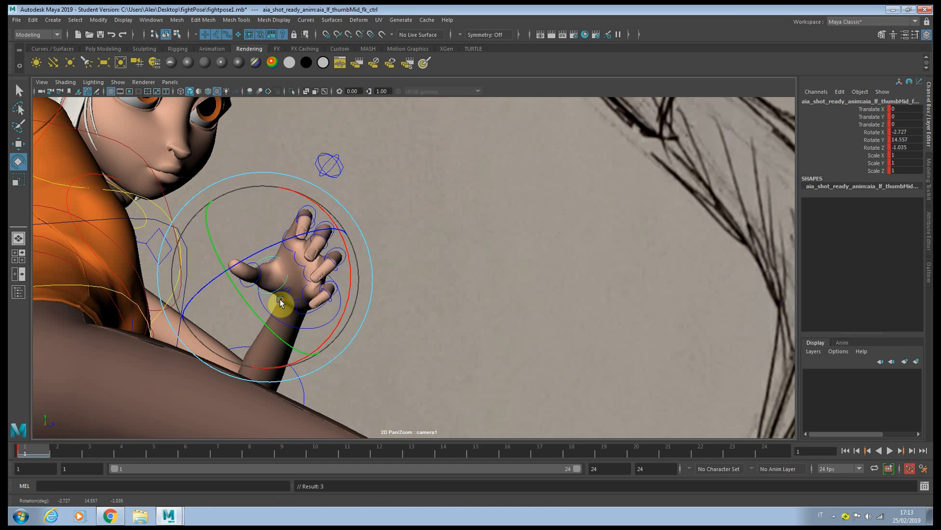
Step: Rotate the left index finger's base control to about X -9.879, Y -8.879 and Z 6.256
click(448, 237)
click(284, 248)
drag(348, 289, 302, 308)
key(ctrl+z)
key(q)
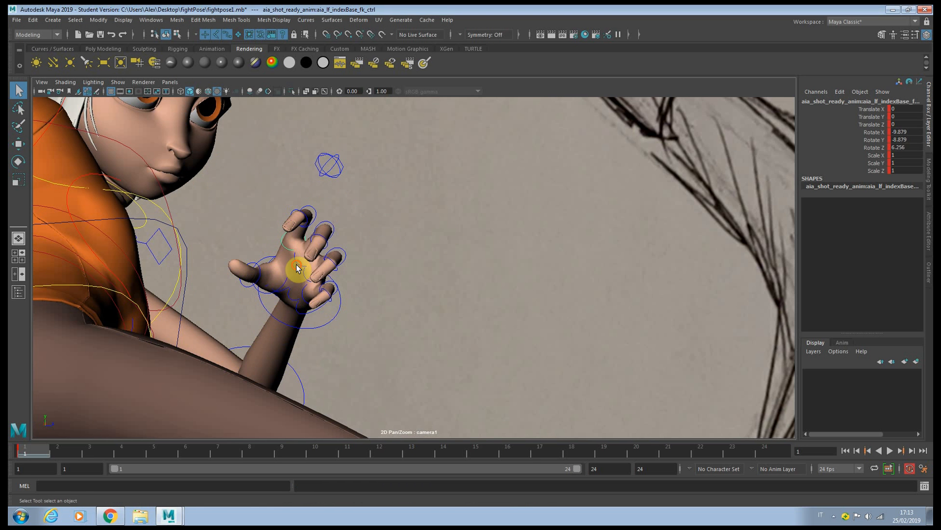
Step: Rotate the left middle finger's base control to about X 1.436, Y -19.768, Z 3.935 and the ring finger's to X 6.837, Y -14.243, Z 6.723
click(296, 268)
key(e)
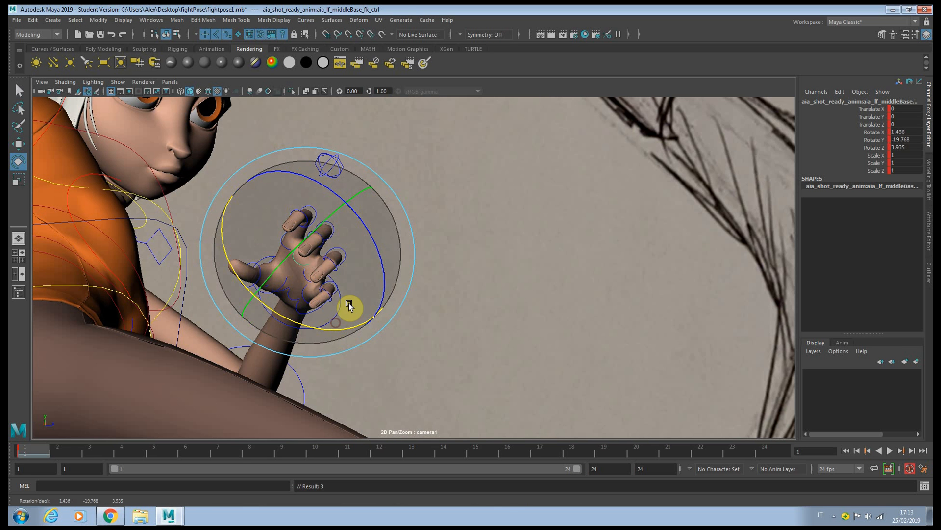
key(q)
key(e)
drag(328, 340, 307, 344)
key(s)
key(q)
Step: Rotate the left pinky's base control to about X 15.823, Y -34.119 and Z 1.926
click(308, 292)
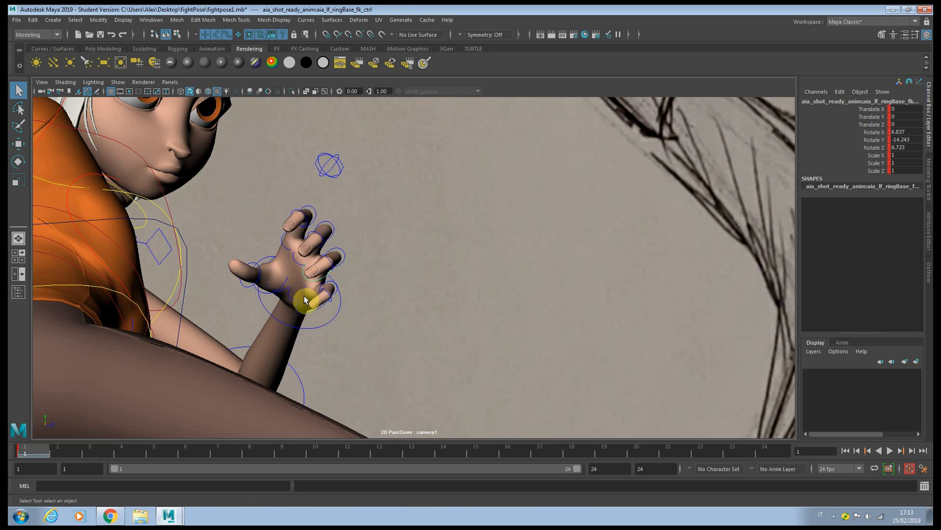
key(e)
drag(298, 363, 258, 353)
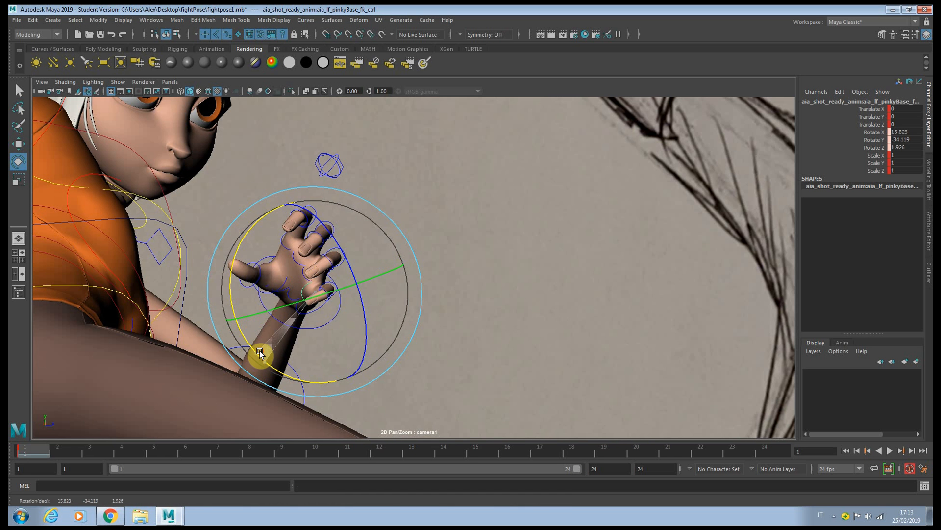
Step: Key the left pinky's base control and adjust the rotation of the neighbouring left ring finger control
key(s)
key(q)
click(318, 265)
key(e)
drag(318, 265, 309, 242)
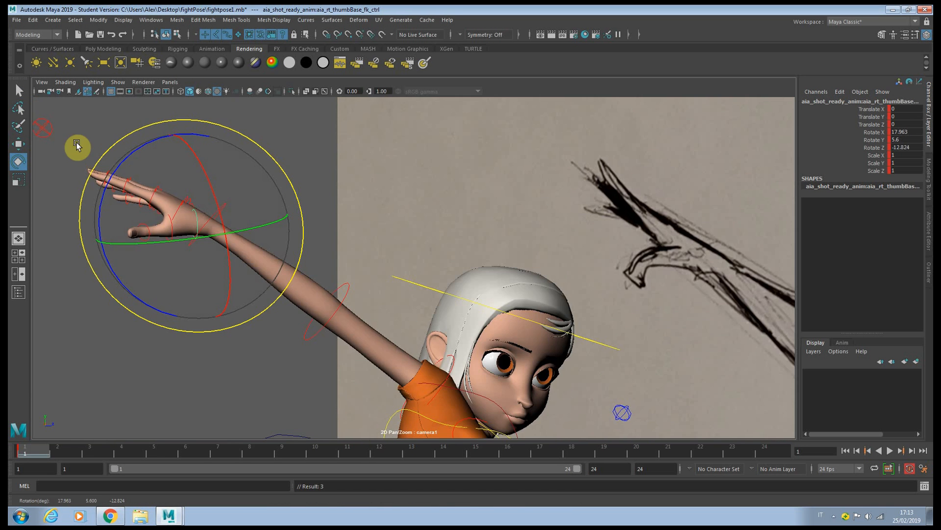
Step: Rotate a finger base control and the index tip FK control of the right hand to loosen the fingers
click(147, 209)
click(153, 200)
drag(231, 157, 230, 178)
key(q)
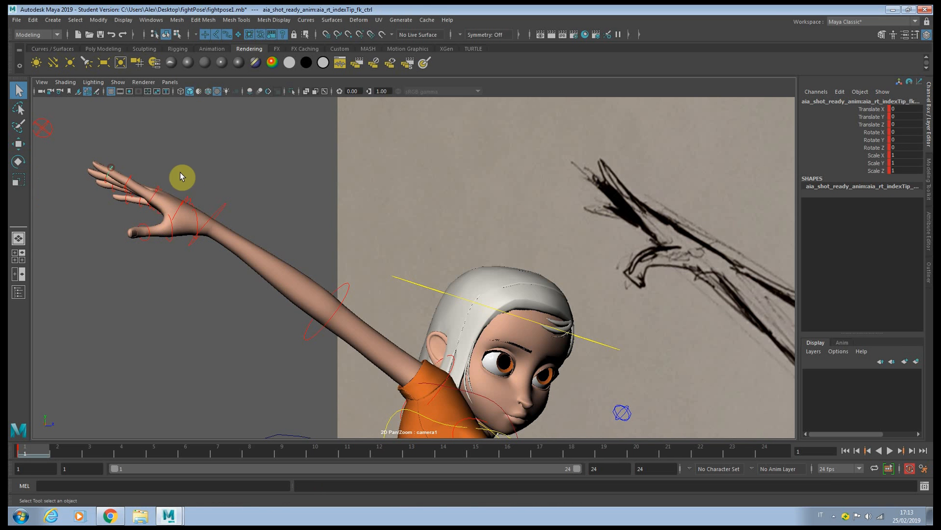
key(e)
drag(200, 147, 200, 159)
Step: Rotate the right pinky's base control to about Y -9.25
key(q)
click(158, 216)
key(e)
drag(227, 190, 228, 267)
key(q)
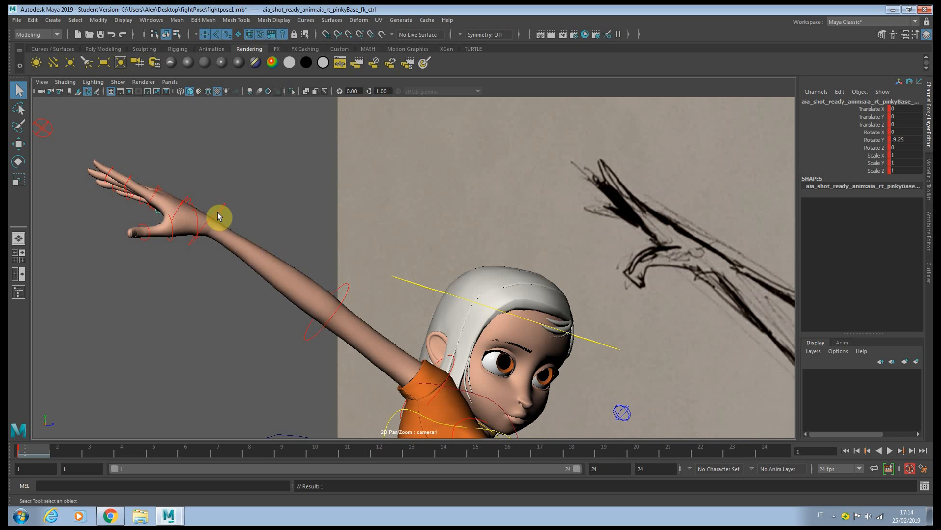
Step: Adjust the right thumb's rotation and rotate the right middle finger's base control to about Y 3.234
click(199, 219)
key(e)
drag(194, 219, 197, 208)
key(q)
click(157, 189)
key(e)
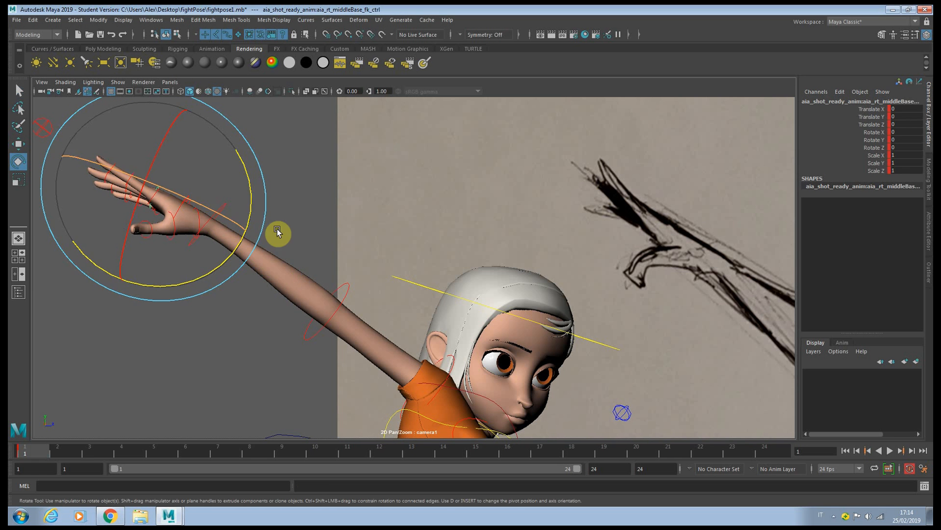
drag(253, 204, 251, 198)
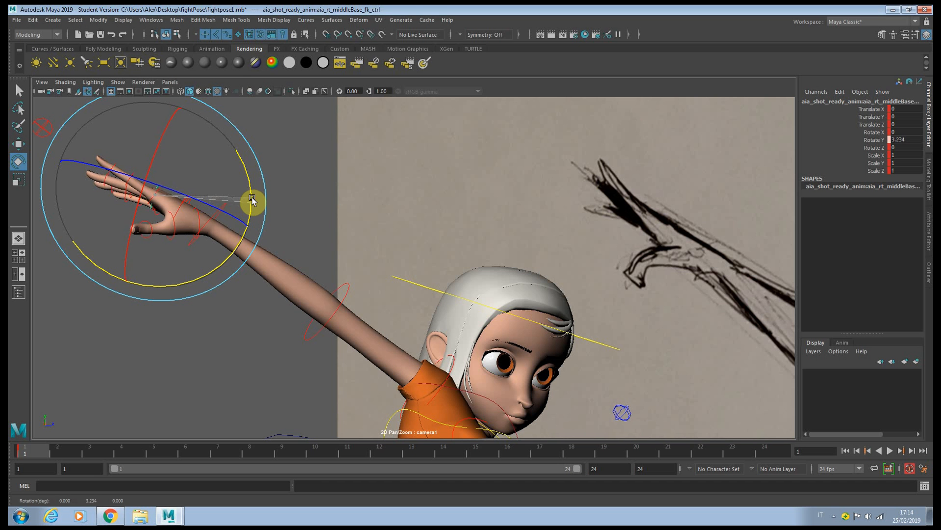
Step: Rotate the right pinky's base control further to about Y -12.442 and clear the selection
key(q)
click(157, 213)
key(e)
drag(221, 265, 208, 259)
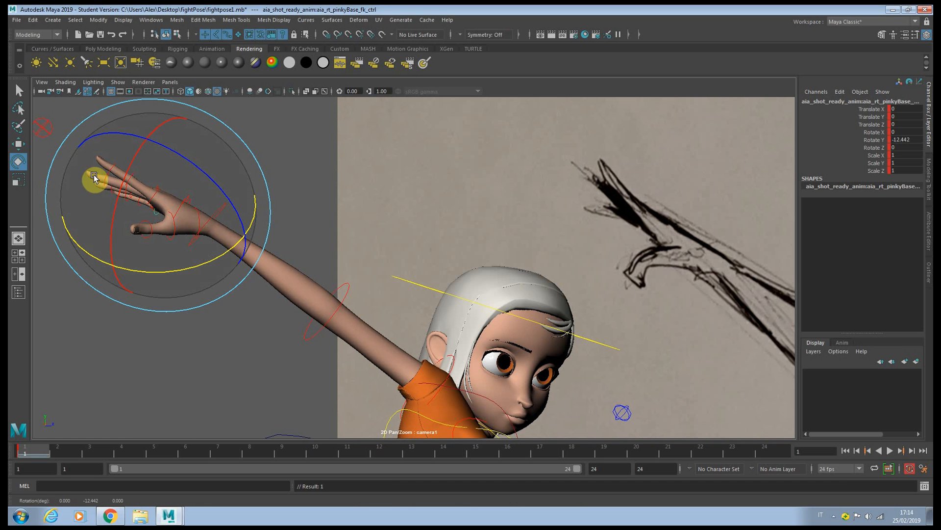
click(246, 145)
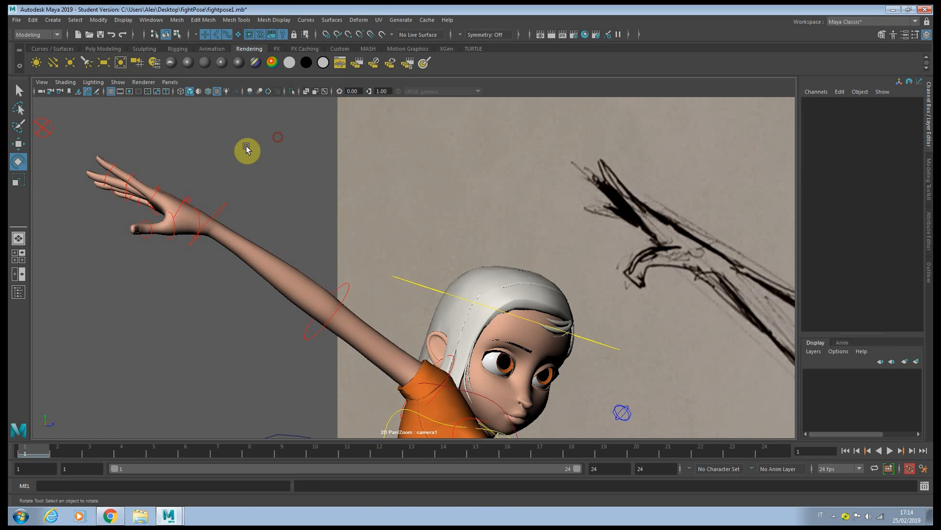
Step: Lift the right index finger slightly with its middle control and adjust the right wrist FK control
click(133, 175)
drag(216, 164, 223, 161)
click(234, 220)
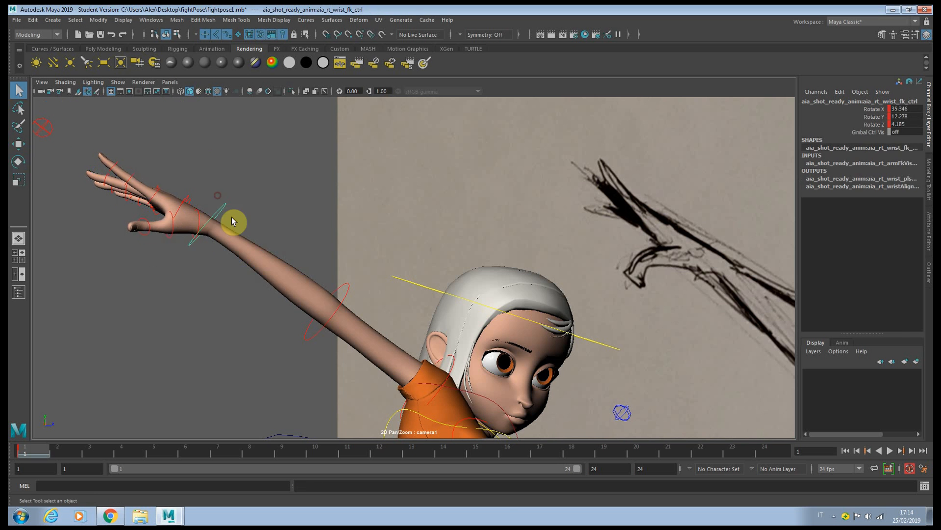
drag(275, 208, 296, 214)
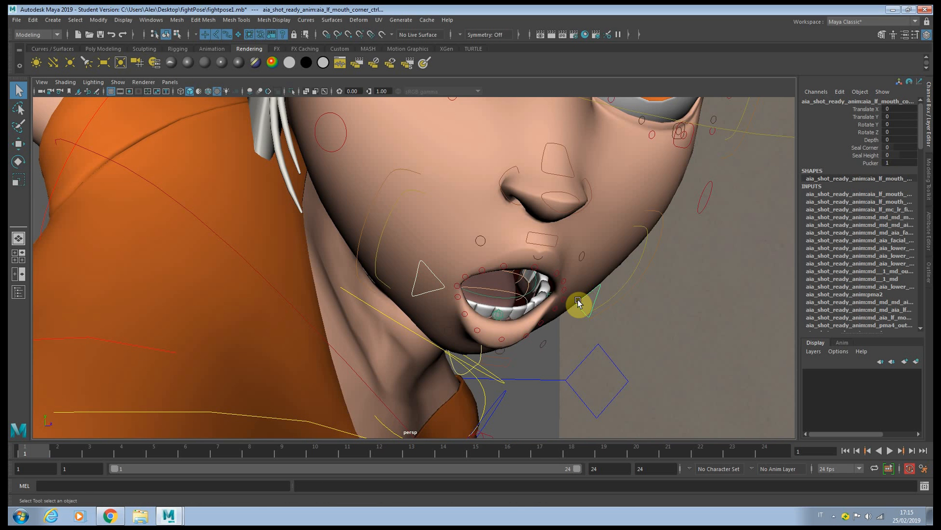
Step: Move the mouth corner controls outward to about Translate X 1.686
key(w)
drag(380, 274, 390, 248)
alt+drag(461, 208, 362, 243)
key(ctrl+z)
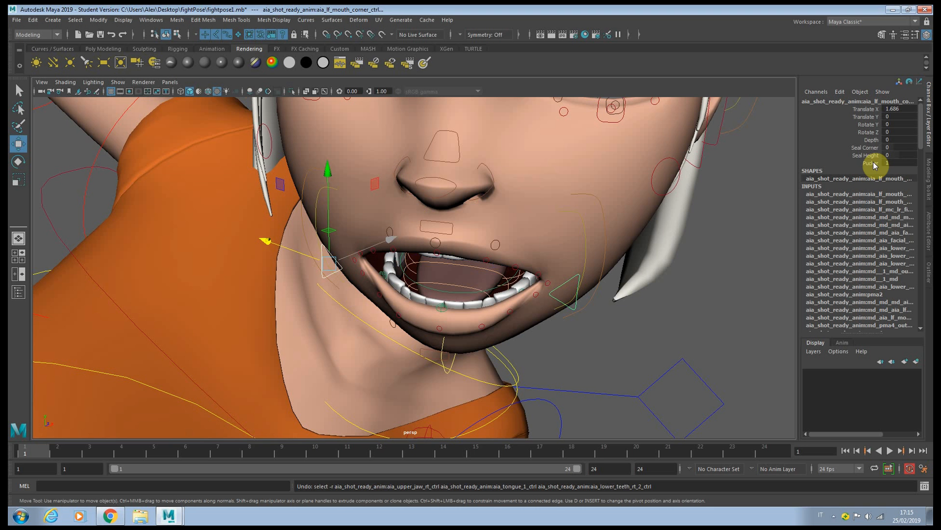
Step: Set the mouth corner controls' Depth to about -0.43 and lower them to about Translate Y -0.323
click(872, 139)
middle_drag(691, 179, 615, 206)
alt+drag(476, 245, 572, 223)
key(w)
drag(429, 198, 424, 209)
Step: Move the right upper jaw control to about Translate X 0.952 and Y 0.991 to raise that side of the lip
key(q)
click(510, 211)
key(w)
drag(459, 131, 446, 107)
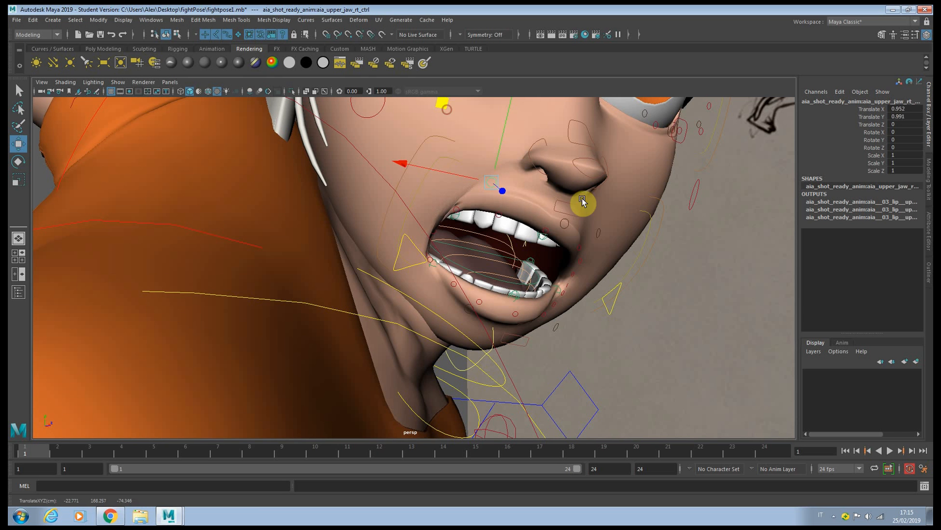
Step: Set the upper lip control's Roll to about -1.97
click(559, 212)
click(875, 186)
middle_drag(603, 196, 447, 220)
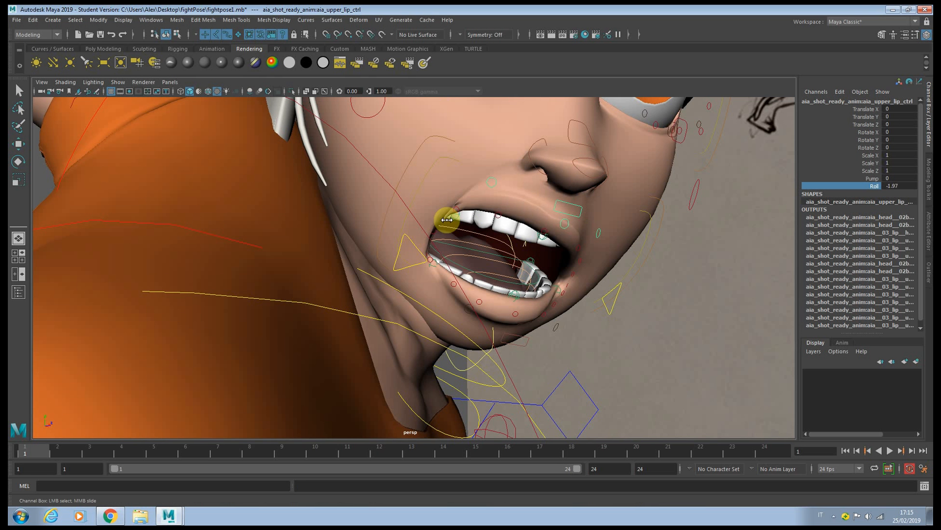
Step: Stretch the right and left mouth corner controls outward to Translate X 2
key(w)
click(415, 247)
drag(415, 247, 366, 244)
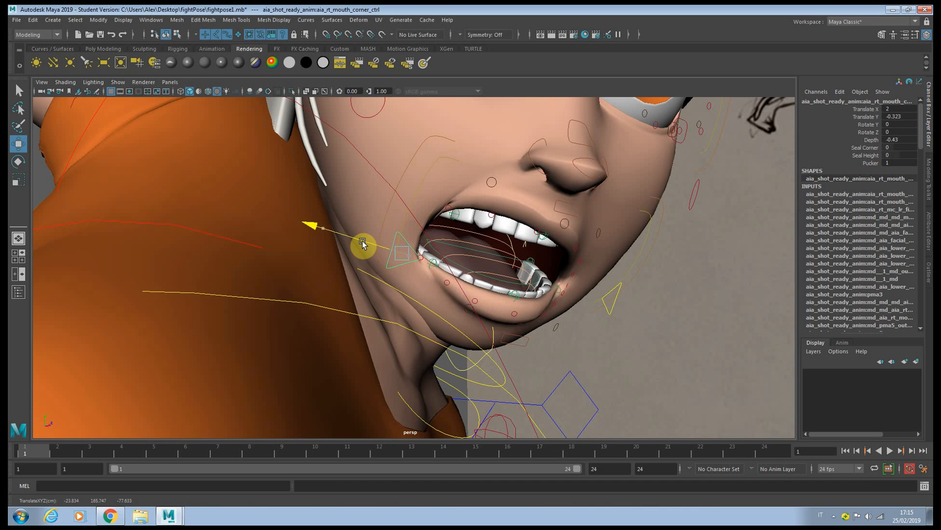
alt+drag(563, 269, 527, 277)
click(569, 277)
click(567, 277)
drag(590, 275, 620, 284)
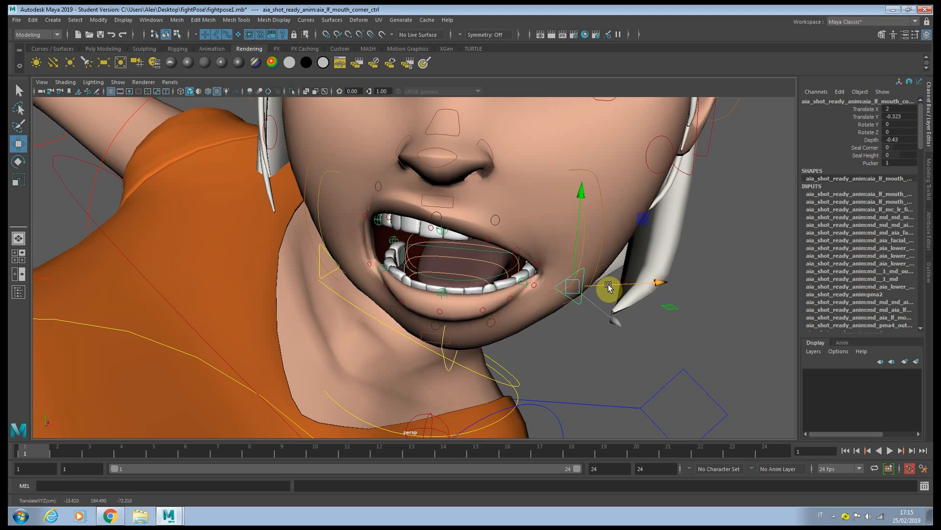
Step: Try to rotate the left upper jaw control about Z
alt+drag(555, 281, 530, 259)
click(535, 223)
alt+drag(535, 226, 525, 233)
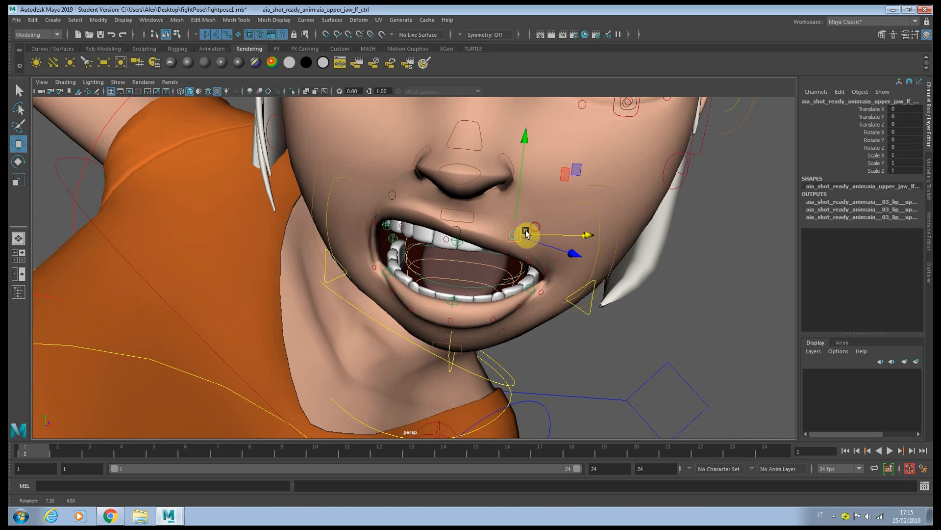
key(e)
drag(479, 185, 455, 206)
key(ctrl+z)
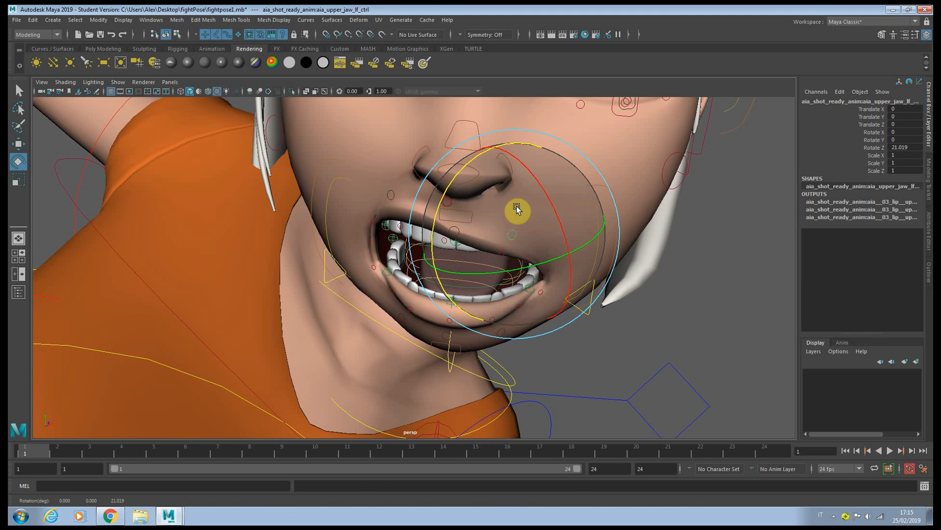
Step: Move the left upper jaw control to about Translate X 0.392 and Y 0.794 to lift the upper lip
key(w)
drag(527, 194, 590, 151)
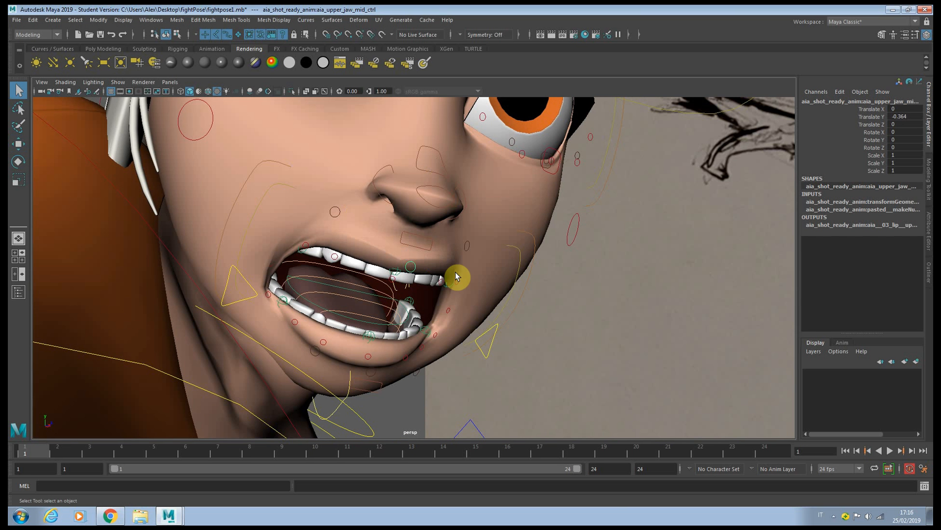
click(466, 251)
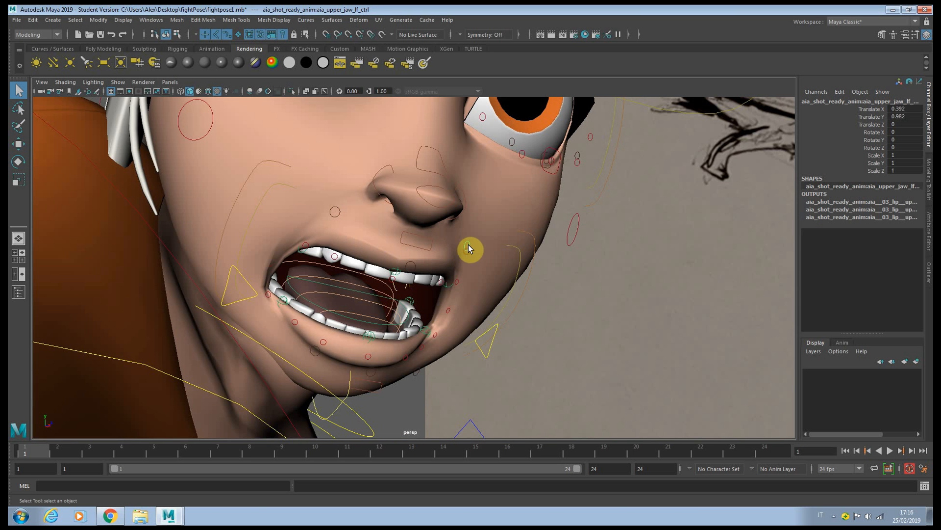
key(w)
drag(468, 243, 470, 234)
key(q)
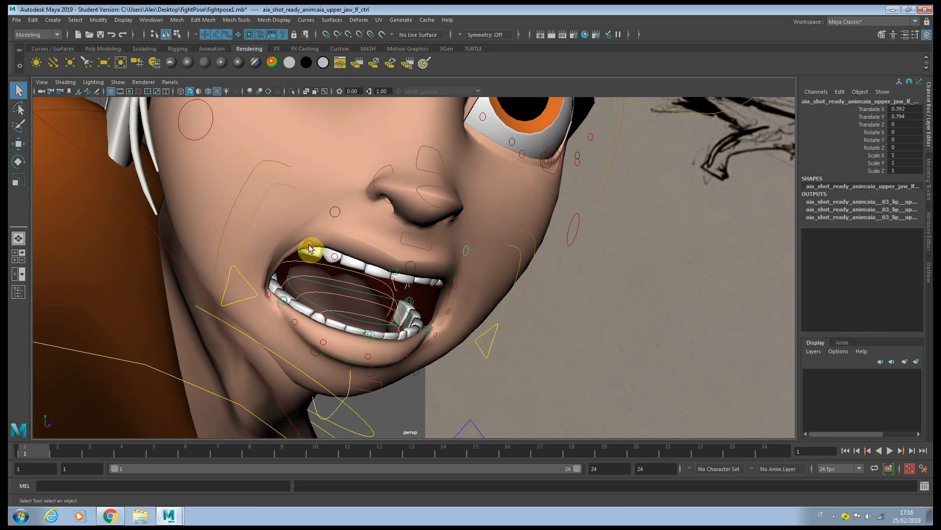
Step: Move the second right free upper lip control to about Translate X -0.551 and Y 0.235
click(310, 246)
key(w)
drag(311, 227, 319, 219)
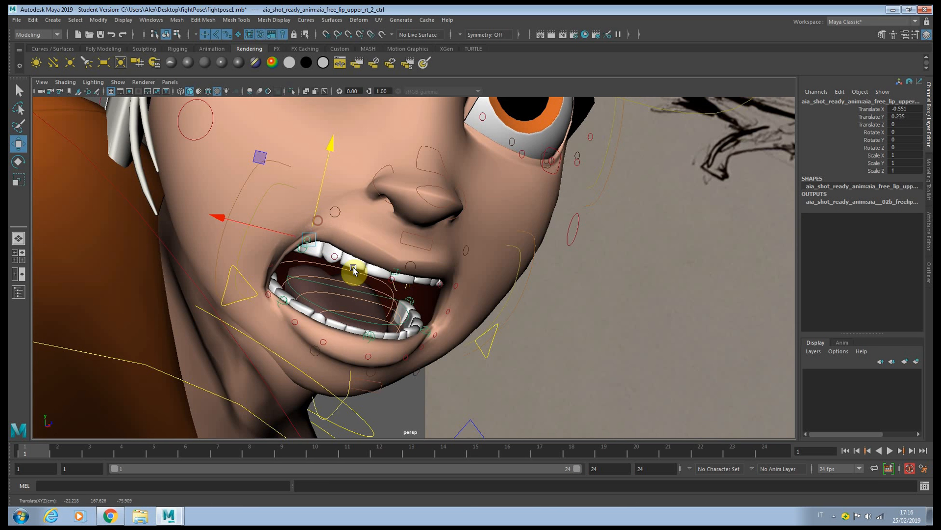
Step: Adjust the free lower lip controls along the mouth, lowering the second left one to about Translate Y -0.139
scroll(401, 281, down, 4)
alt+drag(398, 279, 612, 324)
alt+middle_drag(611, 325, 340, 279)
alt+drag(401, 302, 433, 292)
scroll(419, 320, up, 5)
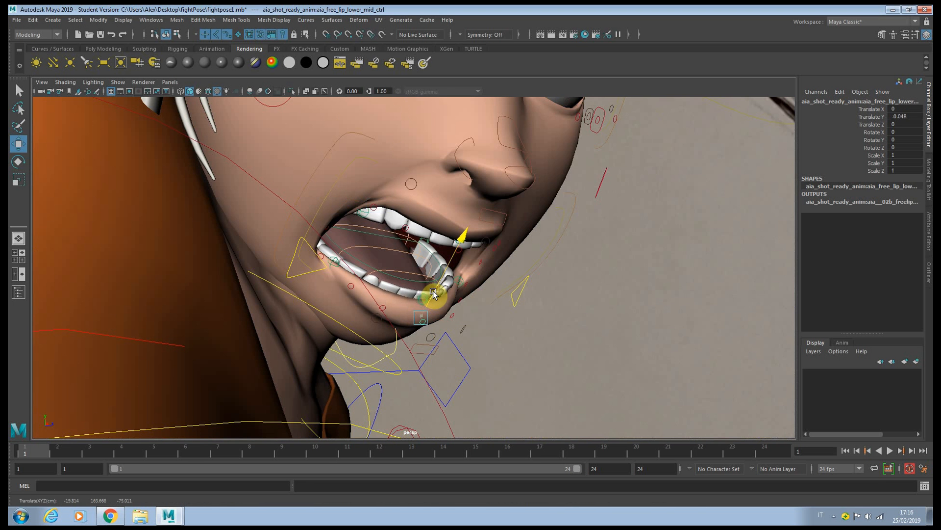
click(385, 304)
key(w)
drag(399, 279, 362, 265)
key(w)
alt+drag(529, 311, 361, 259)
key(w)
key(q)
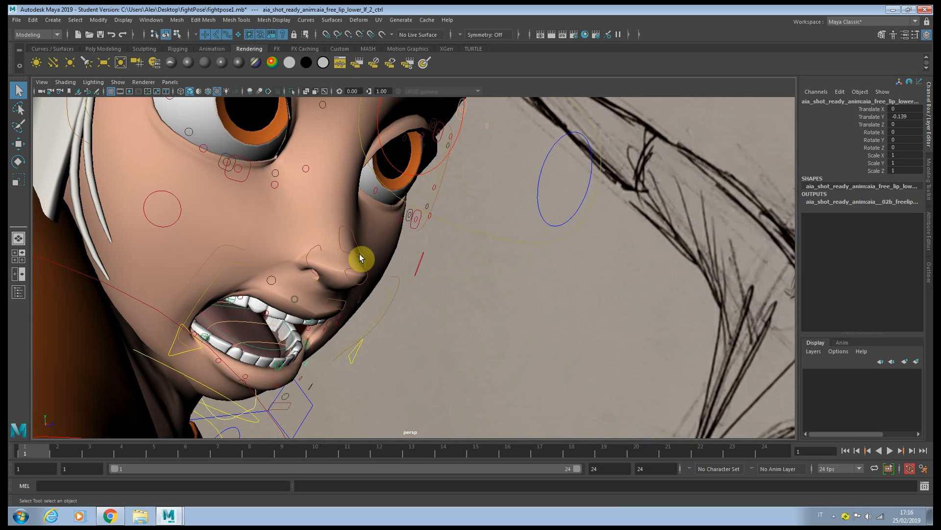
Step: Reposition the control beside the bridge of the nose
click(341, 247)
key(w)
drag(339, 216, 353, 248)
click(307, 246)
Step: Raise the left sneer control to about Translate Y 0.215
key(q)
click(250, 238)
key(w)
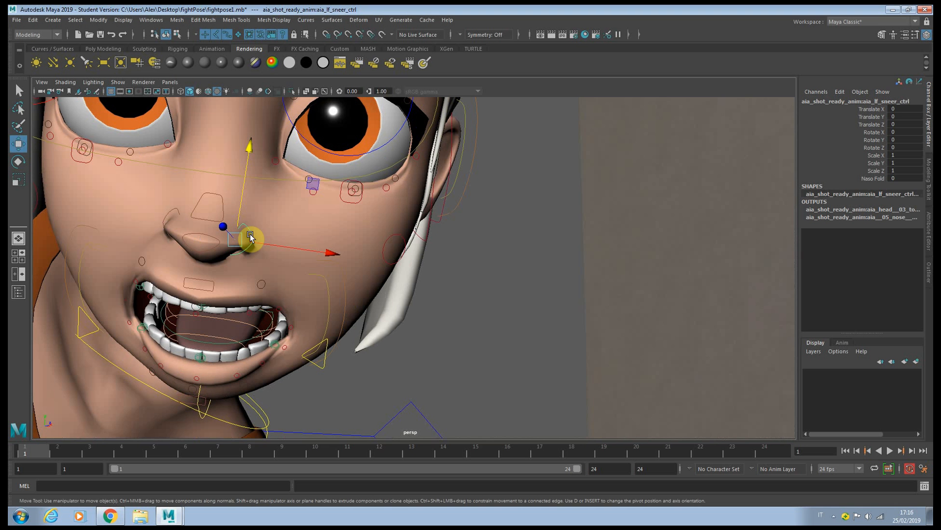
drag(247, 206, 245, 196)
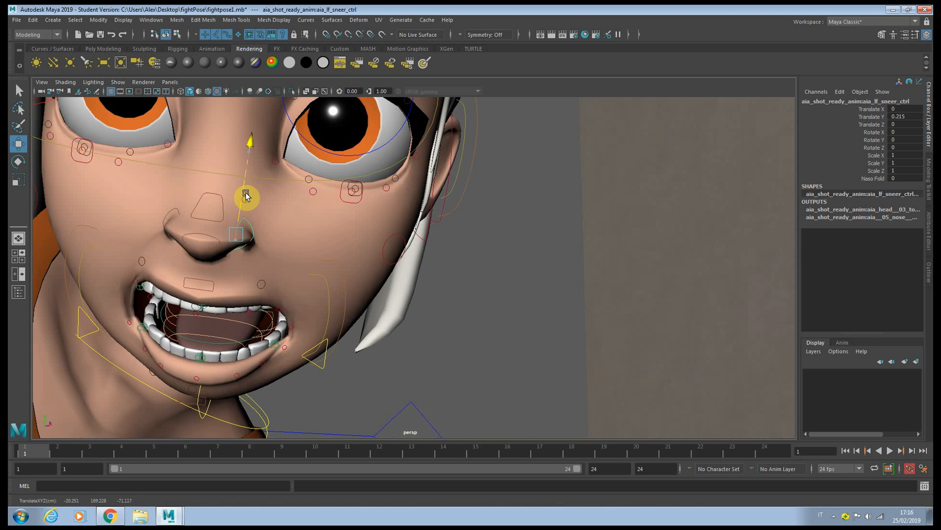
Step: Raise the nose master control to about Translate Y 0.489
click(207, 235)
key(w)
drag(204, 223, 291, 257)
key(q)
click(222, 221)
key(w)
scroll(291, 239, down, 5)
scroll(291, 257, up, 5)
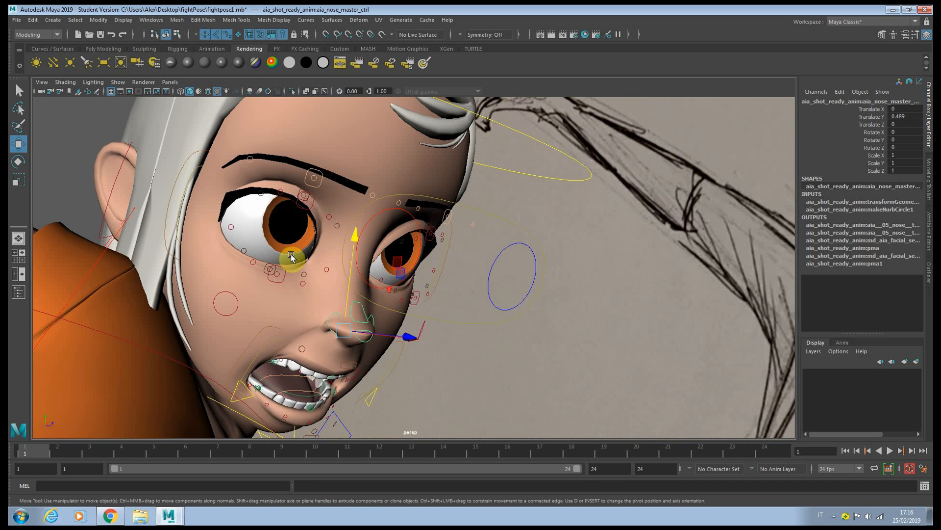
Step: Try to shift the right top eyelid control vertically
click(309, 210)
drag(310, 176, 313, 177)
key(ctrl+z)
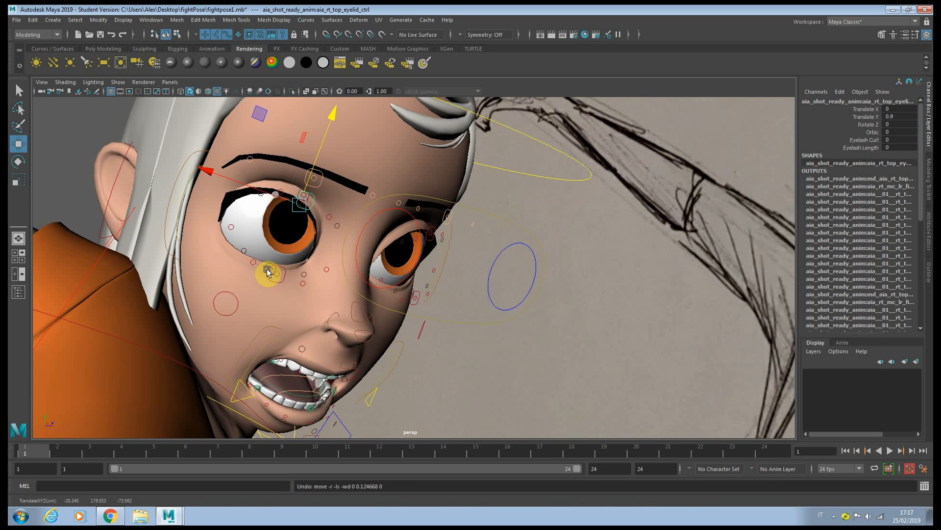
Step: Raise the right bottom eyelid control to about Translate Y -0.267 and raise the left bottom eyelid control slightly
click(268, 274)
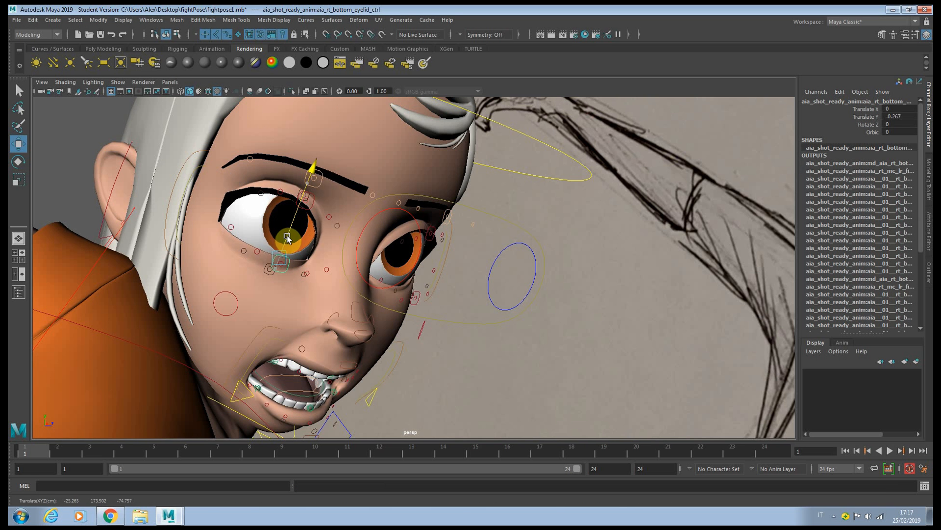
click(410, 305)
drag(424, 274, 424, 265)
click(406, 278)
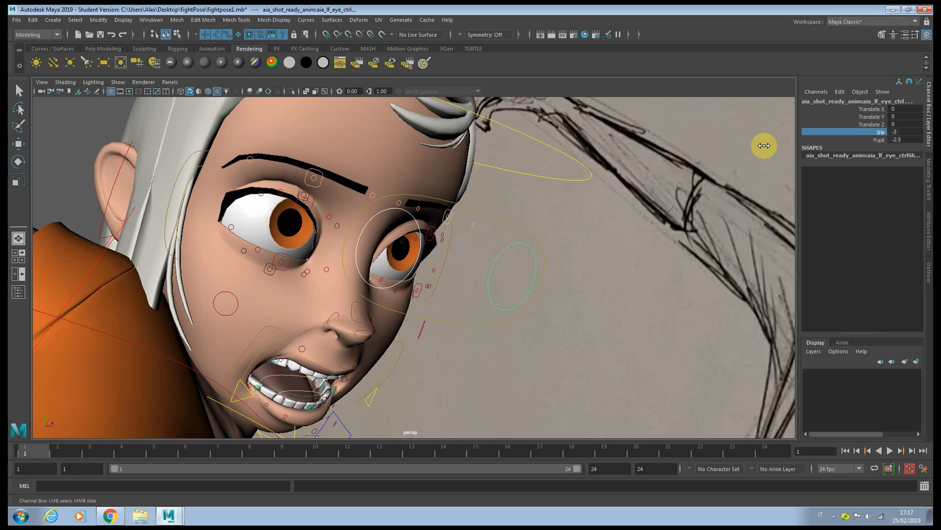
Step: Try to lower the right top eyelid control with a freehand move
scroll(527, 198, down, 5)
click(507, 233)
key(w)
drag(512, 192, 504, 229)
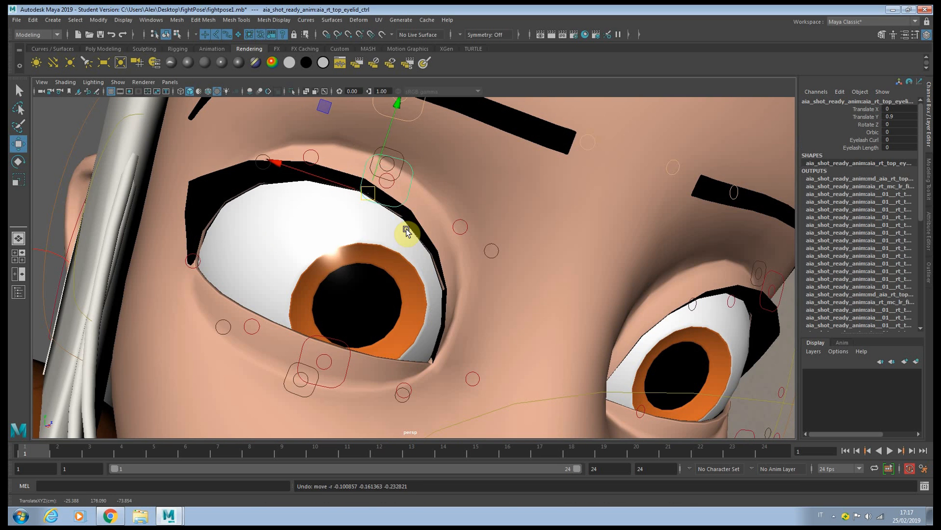
Step: Rotate the right top eyelid control to about Z 20.071 and move it to about X -0.097, Y 0.802
key(e)
drag(410, 267, 380, 270)
key(w)
drag(327, 106, 336, 124)
Step: Rotate the left top eyelid control to about Z 12.823 and move it to about X -0.12, Y 0.827
scroll(455, 191, down, 5)
alt+drag(505, 287, 430, 260)
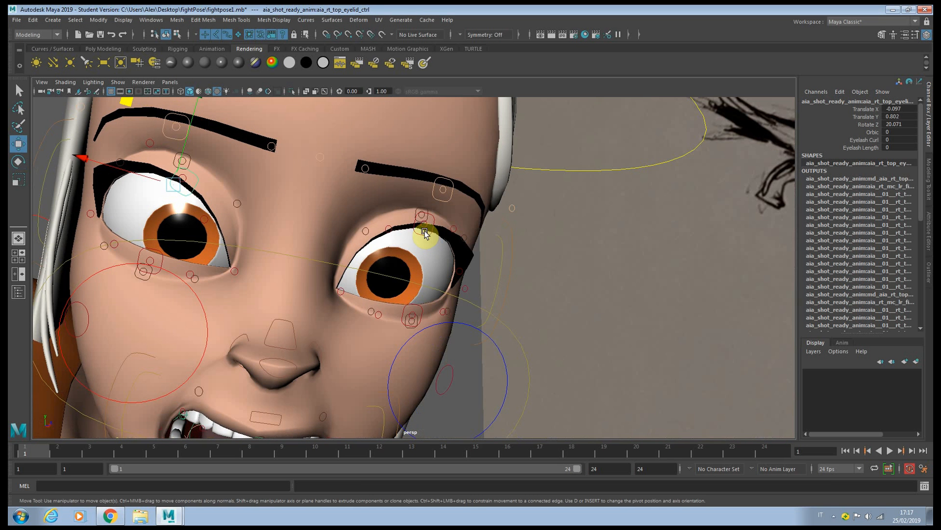
click(426, 237)
key(e)
drag(362, 252, 362, 274)
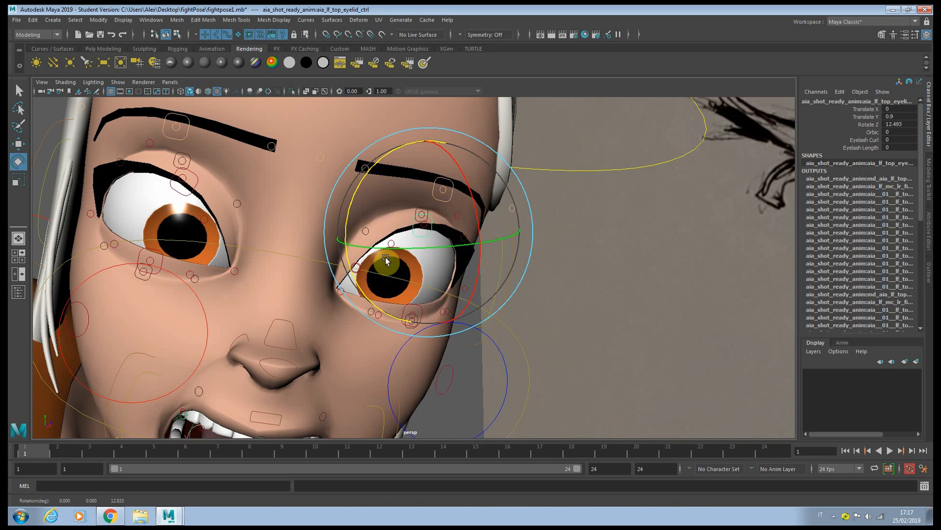
key(w)
drag(490, 176, 484, 181)
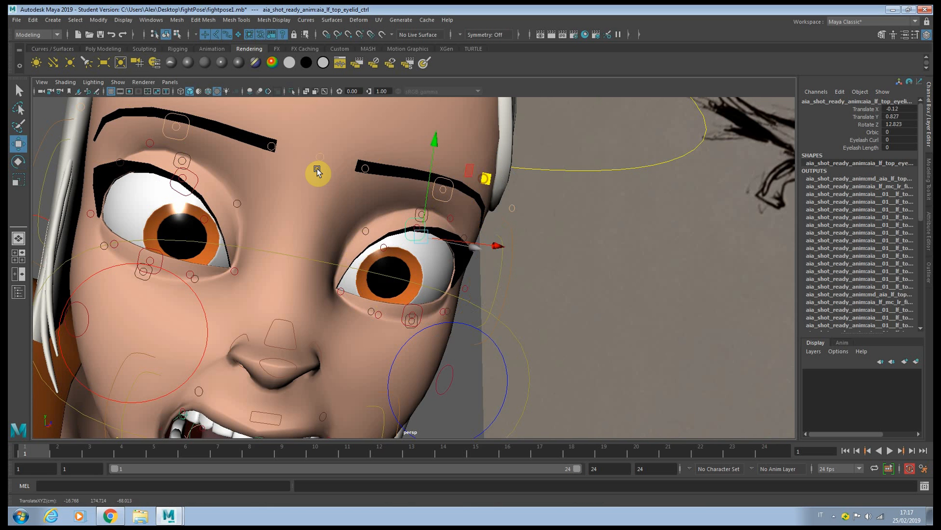
Step: Lower the inner brow controls into an angry frown, with the left one at about Translate Y -1.144
click(272, 147)
click(366, 168)
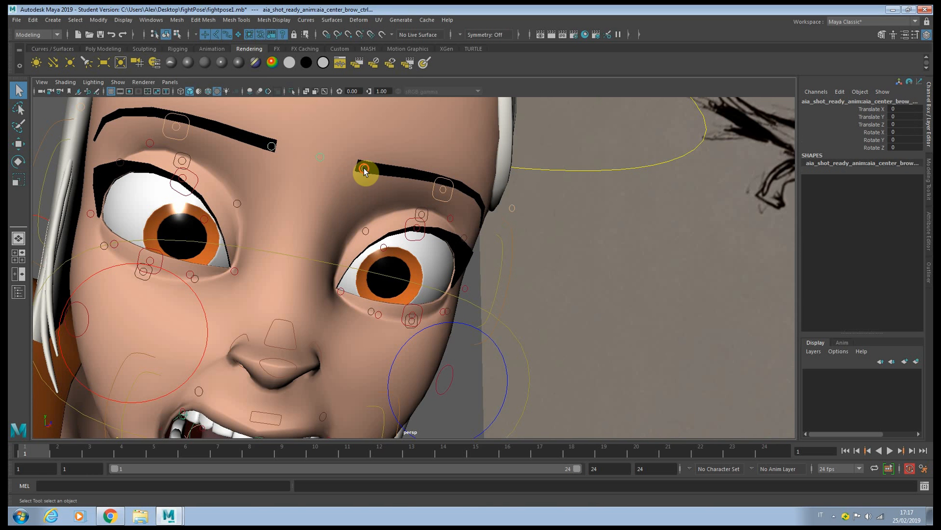
key(w)
drag(378, 131, 310, 197)
mouse_move(193, 155)
alt+mouse_down()
mouse_move(254, 162)
mouse_move(430, 253)
mouse_move(350, 237)
alt+mouse_up()
alt+middle_drag(351, 237, 473, 320)
scroll(472, 318, up, 4)
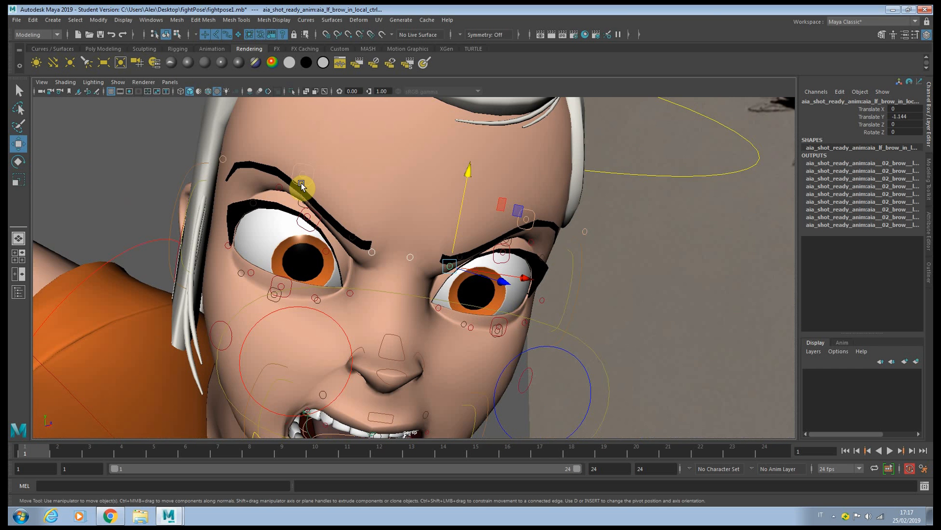
Step: Lower the right main brow control and move the left one to about Translate Y -0.094
click(316, 177)
click(312, 171)
drag(311, 153, 308, 162)
click(524, 211)
drag(531, 204, 532, 205)
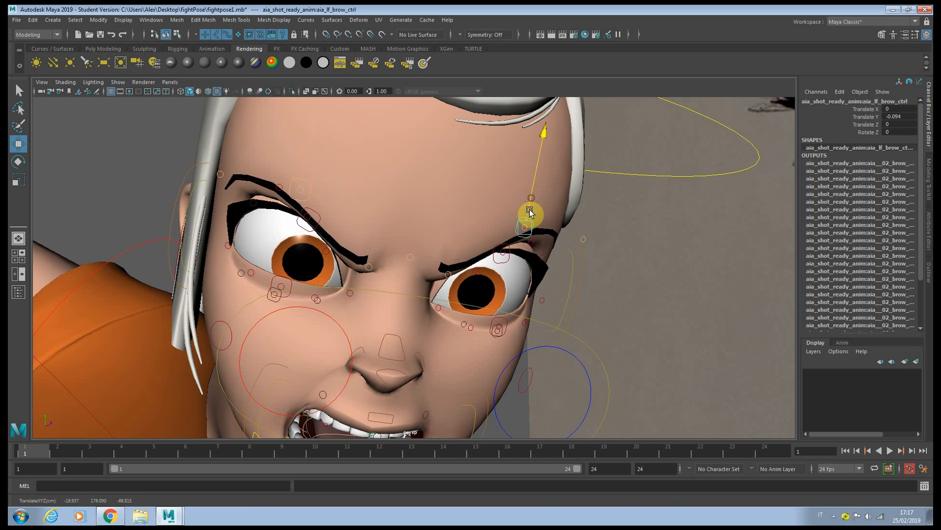
Step: Nudge the left main brow control slightly lower to finish the angry brow shape
drag(531, 205, 529, 214)
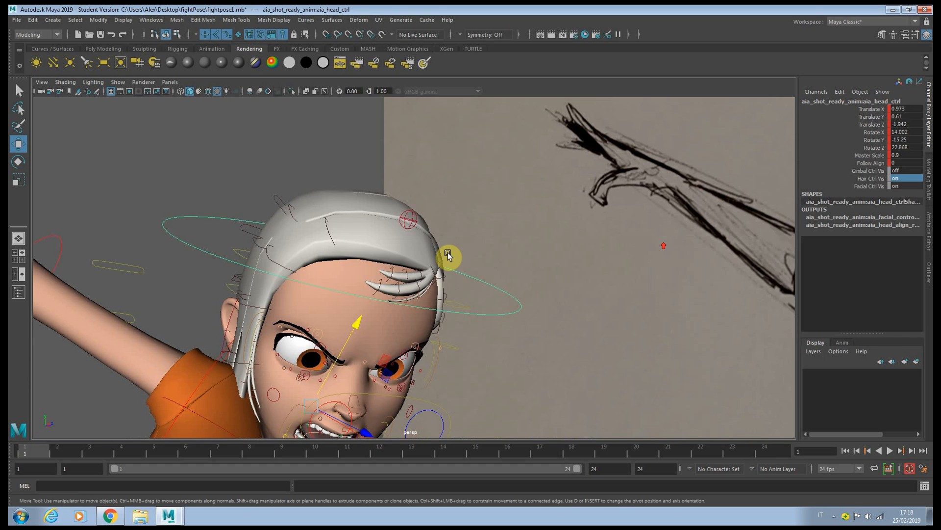
alt+drag(447, 253, 532, 229)
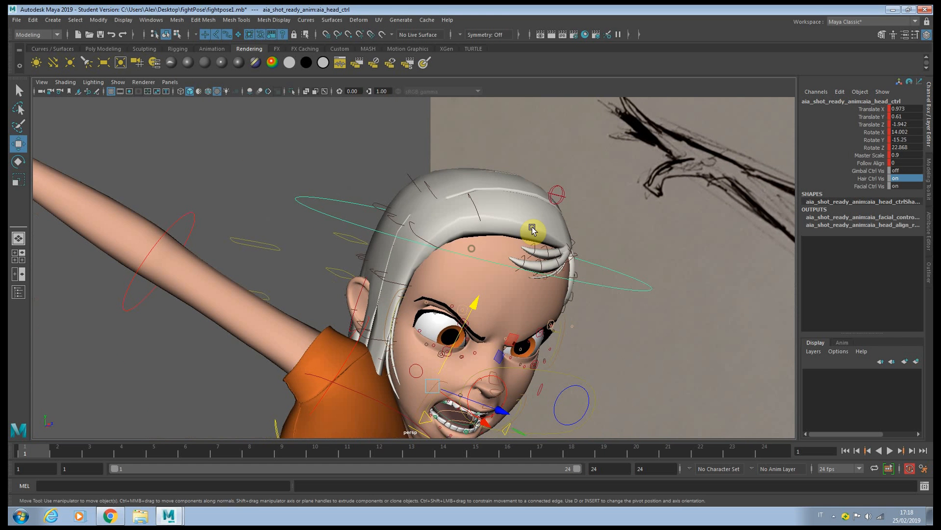
Step: Rotate the second FK control of the long hair lock to about Z -20.69 and swing its next control back
click(415, 237)
key(e)
drag(439, 157, 473, 160)
key(q)
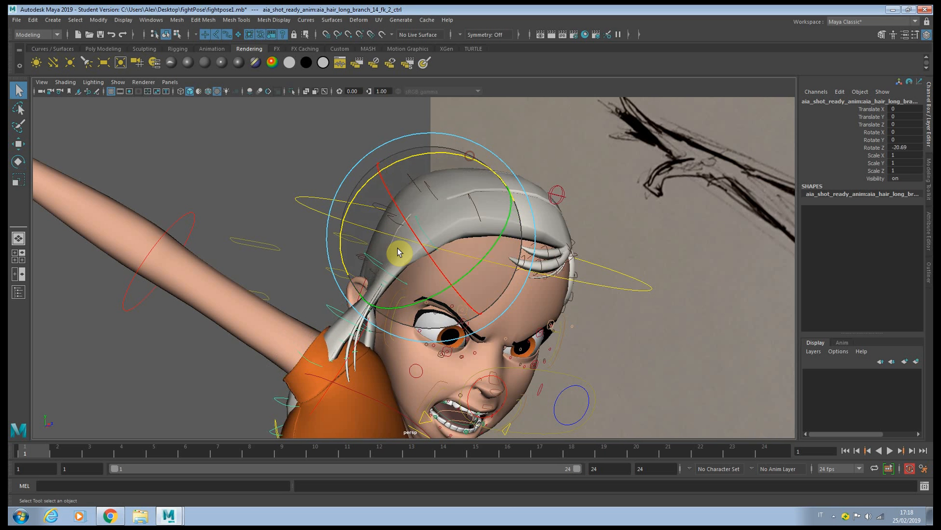
click(382, 267)
key(e)
drag(412, 185, 444, 195)
key(q)
Step: Rotate the long lock's lower FK controls so it sweeps back, with the sixth at about Z -6.031
click(332, 296)
scroll(360, 289, down, 4)
key(e)
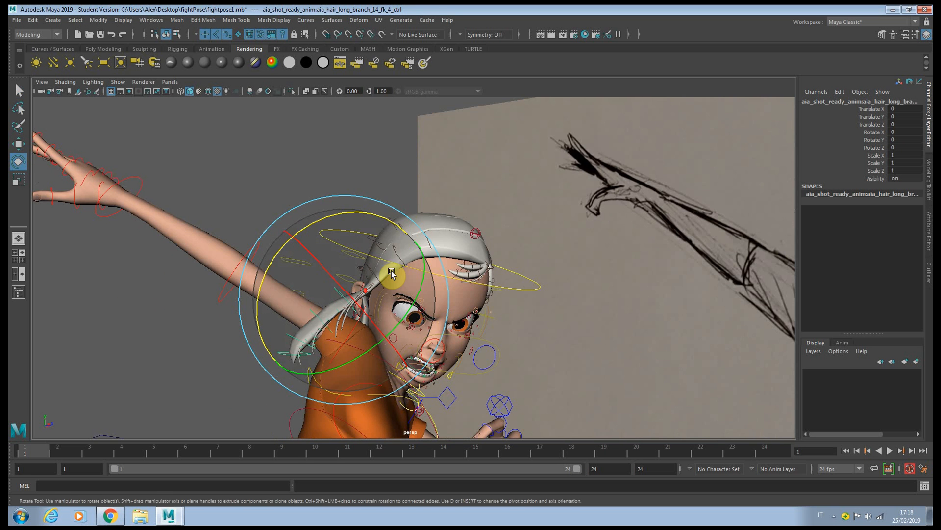
drag(378, 216, 432, 265)
click(315, 292)
drag(289, 254, 299, 207)
key(q)
click(303, 282)
key(e)
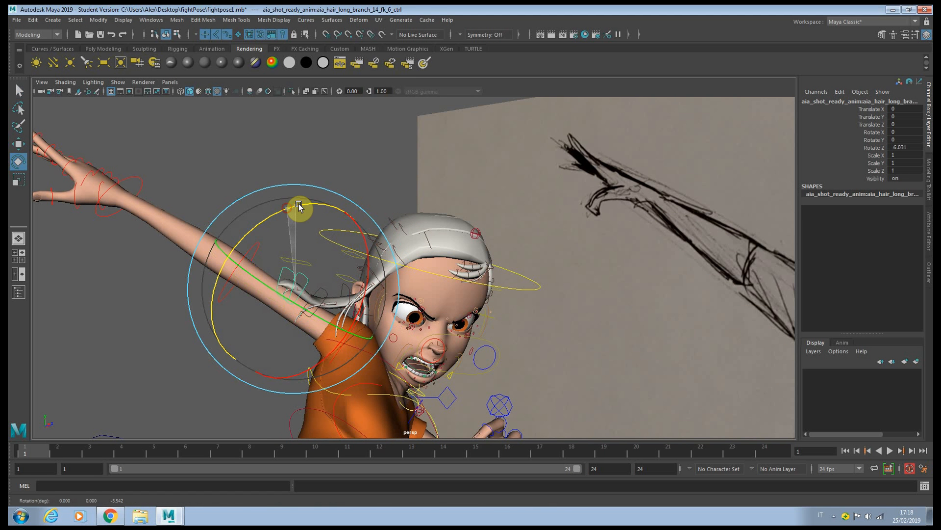
key(q)
click(297, 270)
Step: Move the first FK control of the long lock's third sub-strand to about Translate Z 0.924
scroll(322, 290, up, 4)
alt+middle_drag(324, 290, 374, 268)
scroll(379, 267, up, 1)
scroll(375, 271, up, 2)
click(391, 272)
key(w)
drag(396, 307, 429, 340)
key(f)
scroll(446, 320, down, 2)
scroll(466, 300, down, 5)
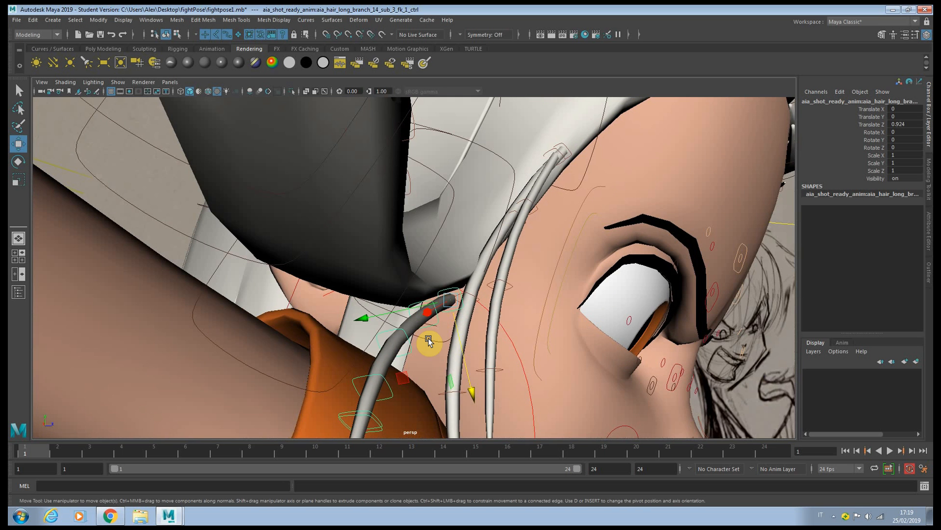
Step: Rotate the fourth FK control of the first thin sub-strand to about Y 40.239
click(408, 375)
scroll(410, 353, down, 5)
key(e)
drag(416, 361, 296, 326)
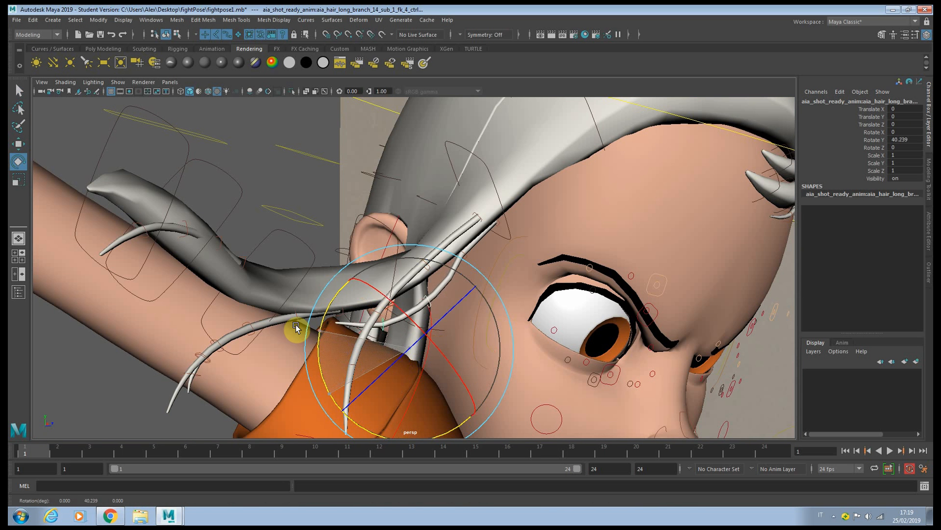
Step: Rotate the first thin sub-strand's root control to about X -4.105, Y -9.416, Z -29.668 and move it to about X -1.443, Y 0.923, Z 0.491
key(q)
click(499, 223)
key(e)
drag(500, 224, 522, 251)
key(w)
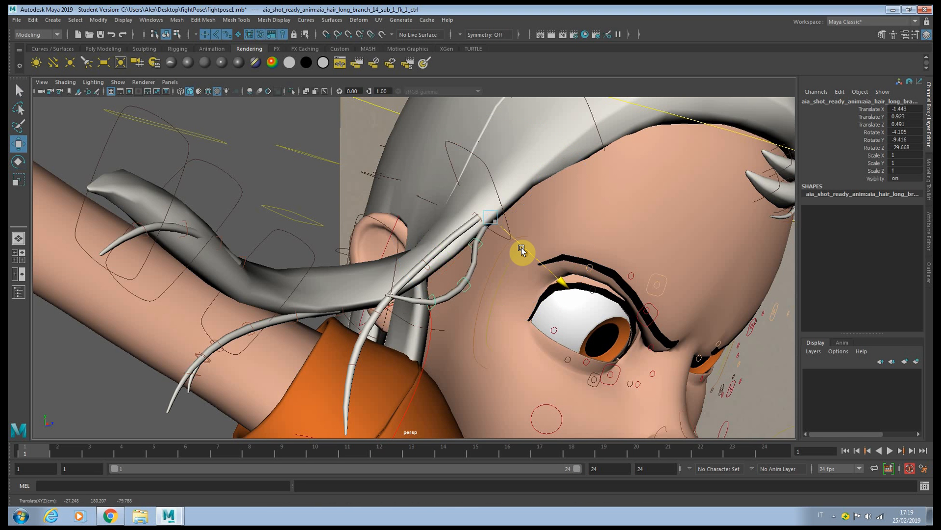
Step: Bend the second thin sub-strand back, rotating its third FK control to about Y 32.692 and adjusting the next one down
alt+right_drag(523, 251, 456, 270)
key(q)
click(462, 260)
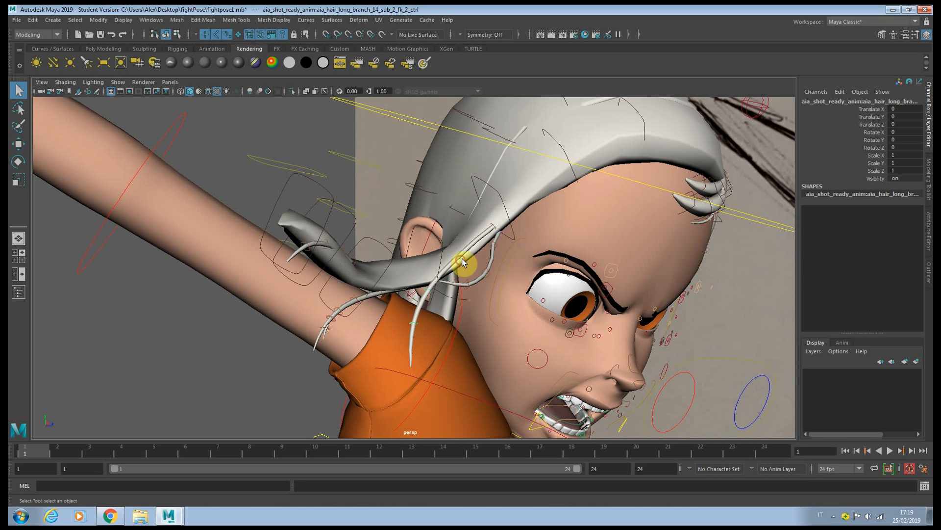
drag(371, 365, 395, 327)
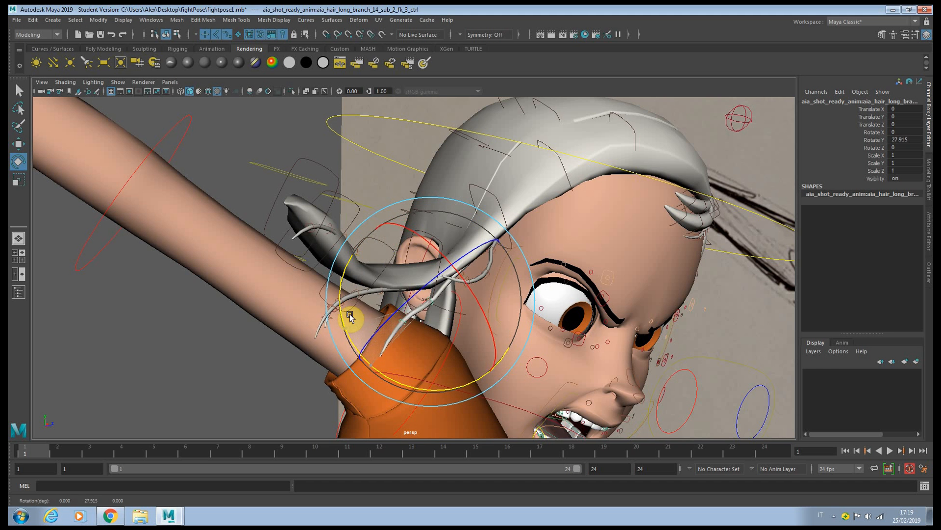
key(q)
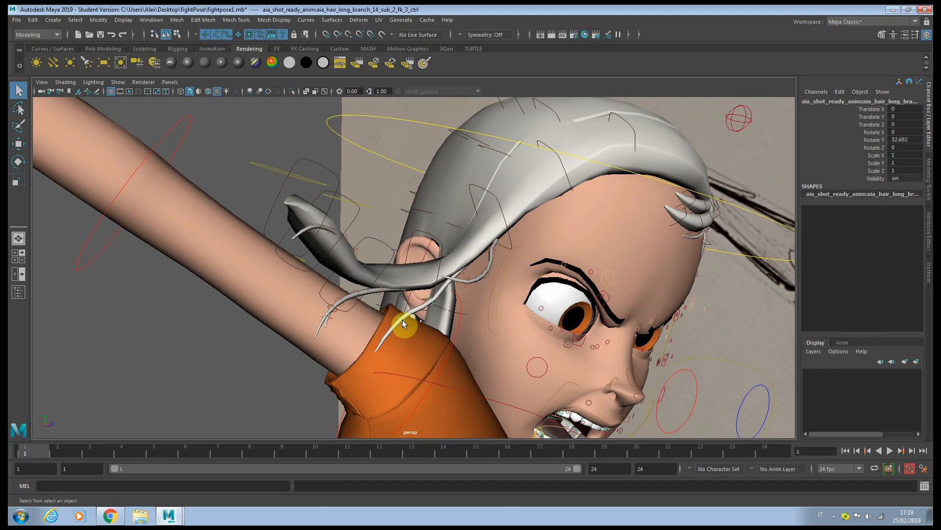
click(402, 320)
key(e)
drag(431, 404, 452, 309)
Step: Rotate further hair controls on the same side of the head to sweep the hair back with the kick
click(448, 197)
drag(415, 160, 445, 151)
key(q)
key(e)
drag(500, 279, 505, 286)
drag(378, 204, 443, 195)
alt+drag(443, 195, 529, 265)
key(q)
click(344, 293)
key(e)
drag(330, 349, 296, 340)
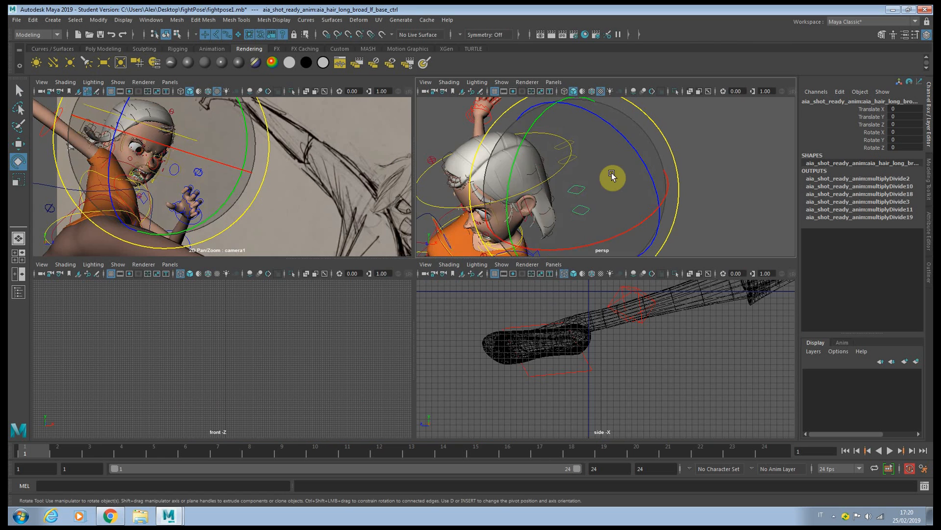
Step: Rotate the base control of the left broad hair lock to swing it away from the head
drag(616, 179, 600, 118)
alt+drag(525, 191, 588, 197)
key(q)
drag(541, 162, 380, 219)
key(e)
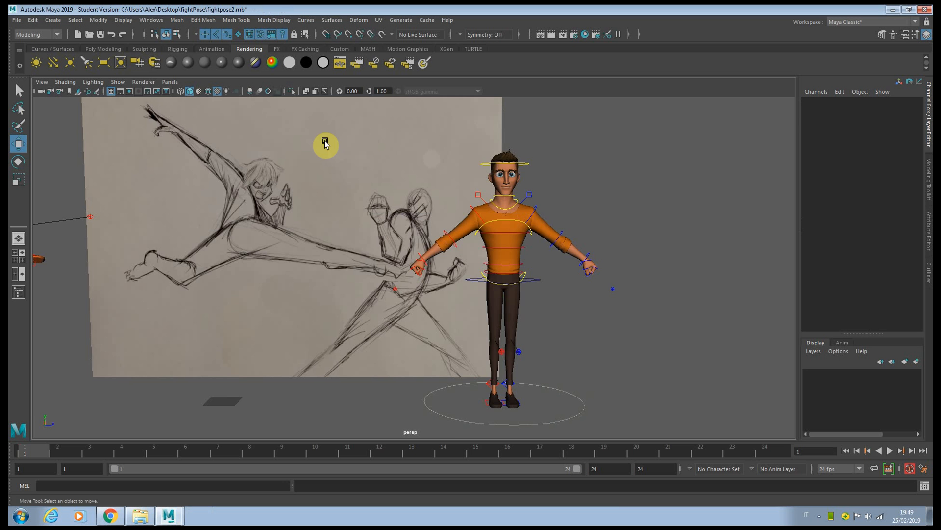
Step: Lower the second character's COG control and rotate it to about X 5.679, Y 27.745, Z -10.897
scroll(542, 221, up, 3)
alt+middle_drag(515, 254, 538, 218)
click(518, 253)
key(e)
drag(529, 219, 530, 251)
drag(463, 294, 508, 308)
key(w)
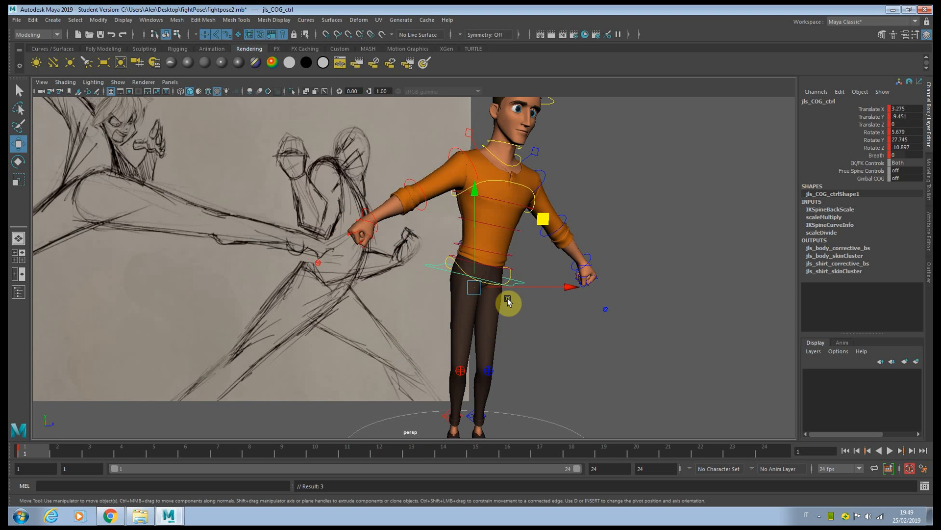
drag(541, 221, 544, 229)
alt+middle_drag(528, 266, 527, 197)
Step: Spread the second character's feet into a wide stance, moving the left foot to about X 20.217, Z 6.916 and turning it around Y
click(461, 349)
drag(509, 361, 412, 167)
key(e)
click(461, 364)
key(w)
drag(541, 325, 537, 327)
alt+drag(538, 328, 422, 324)
key(e)
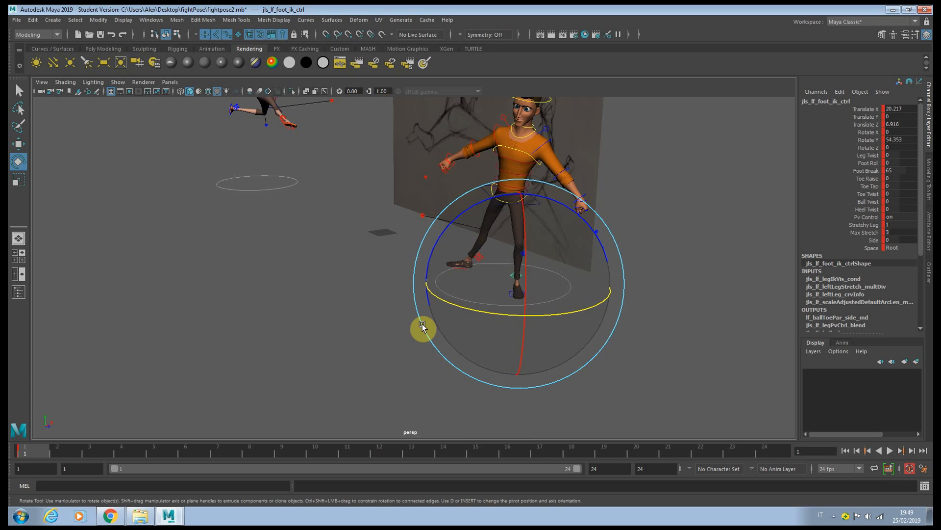
drag(546, 315, 565, 314)
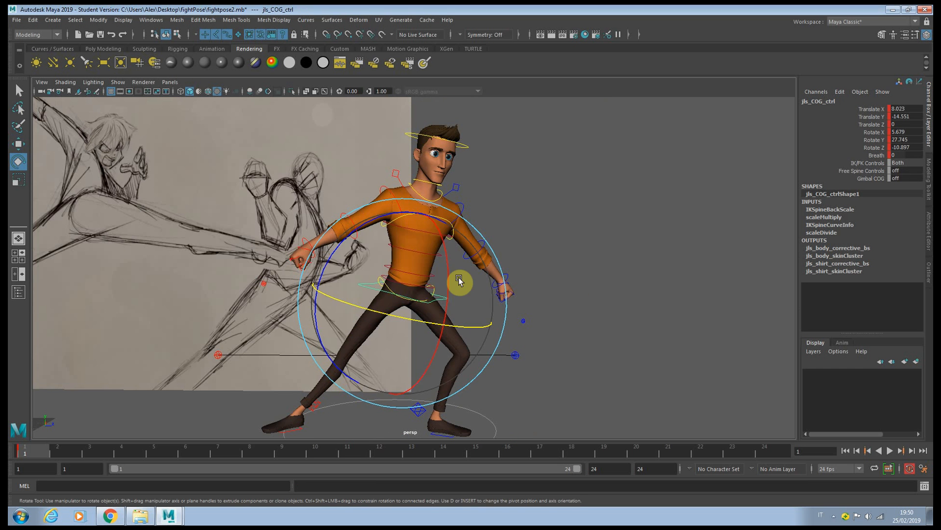
Step: Turn the body slightly with the COG control, and tilt and twist the torso with the FK spine controls
drag(418, 216, 429, 219)
click(576, 248)
click(444, 237)
drag(338, 229, 345, 239)
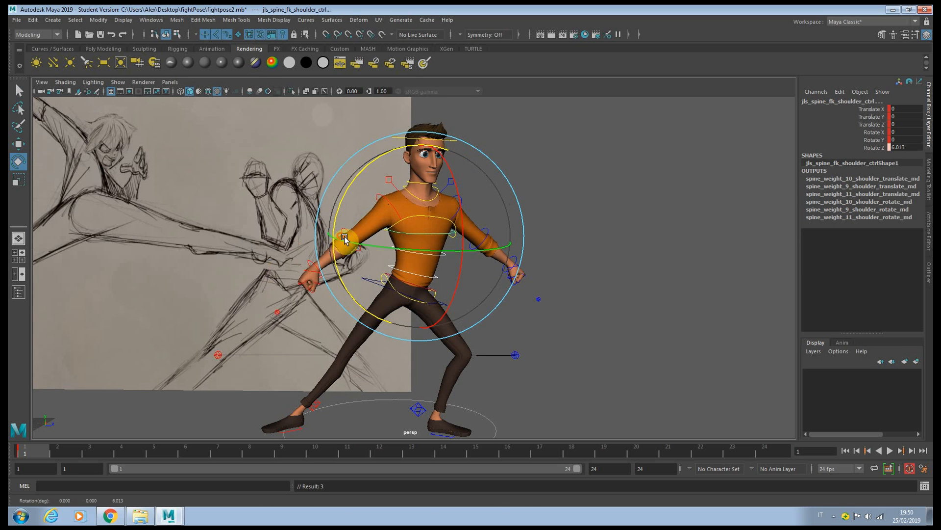
drag(429, 254, 477, 193)
drag(352, 206, 353, 205)
Step: Raise the second character's right arm from the shoulder to roughly horizontal
key(q)
click(395, 181)
click(394, 176)
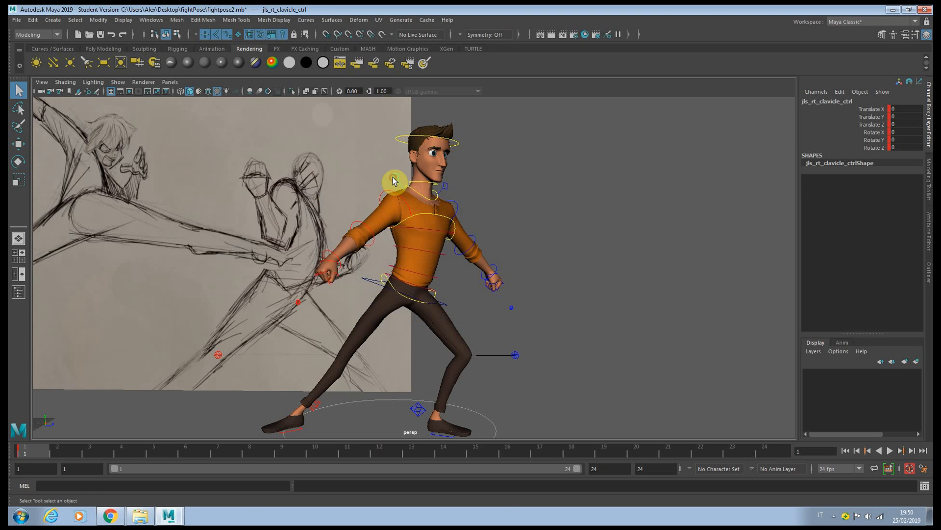
key(e)
drag(348, 239, 362, 187)
click(374, 188)
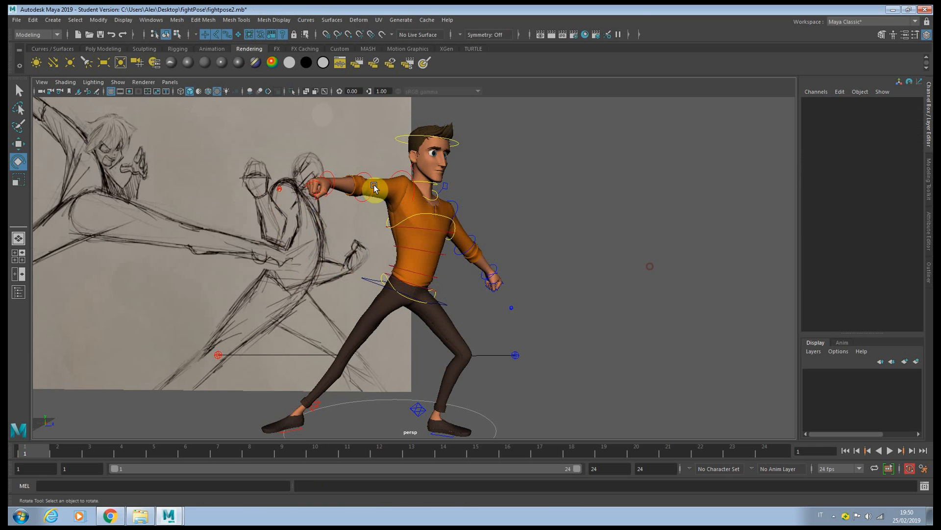
Step: Bend the right elbow and rotate the upper arm to bring the right fist up beside the head
click(370, 183)
drag(368, 185, 421, 185)
click(456, 178)
click(405, 172)
drag(339, 192, 342, 131)
key(q)
click(375, 182)
key(e)
drag(405, 200, 347, 176)
Step: Rotate the left clavicle control to lower the left shoulder and arm slightly
click(455, 218)
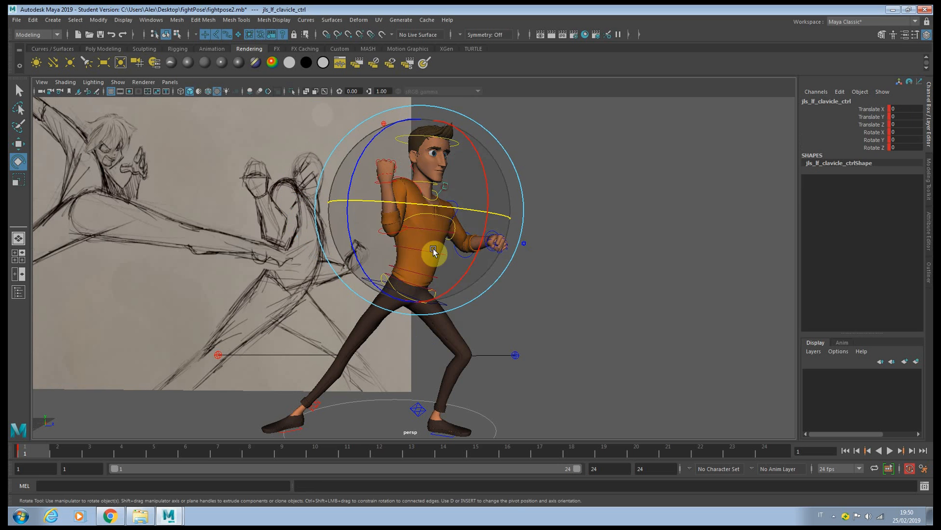
drag(360, 264, 367, 243)
click(620, 227)
Step: Set Hand Scale to 1.2 on both the left and right arm settings controls
key(q)
click(383, 122)
click(903, 140)
text(1.2)
key(Return)
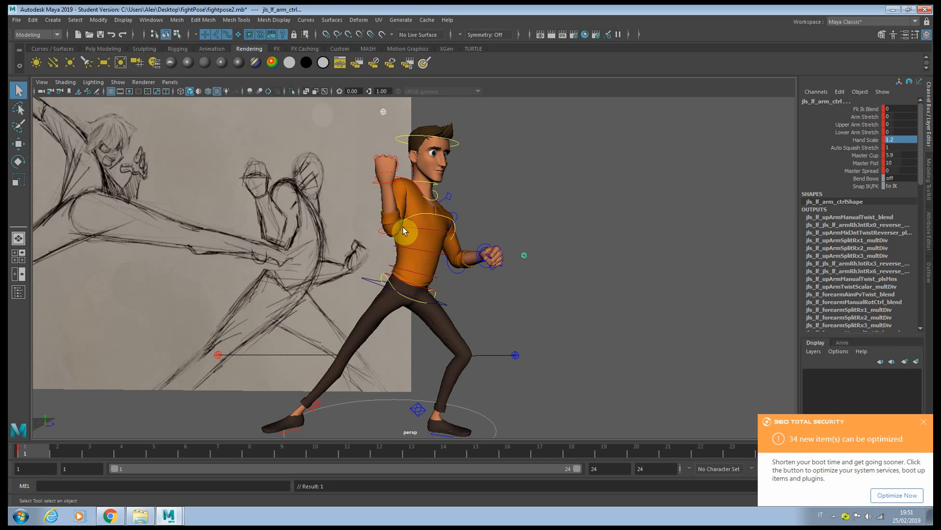
Step: Rotate the right upper arm FK control to about X -59.016, Y -53.955, Z -152.079
click(405, 179)
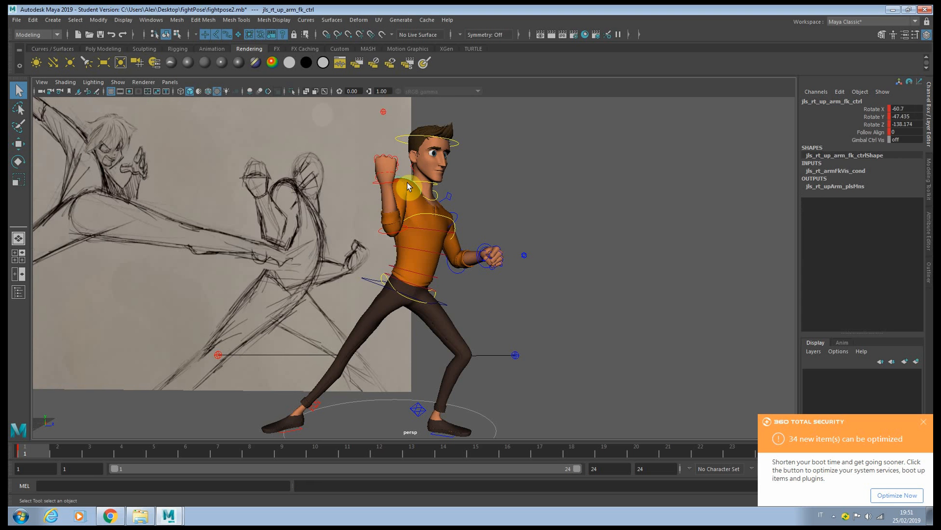
key(e)
drag(466, 249, 463, 223)
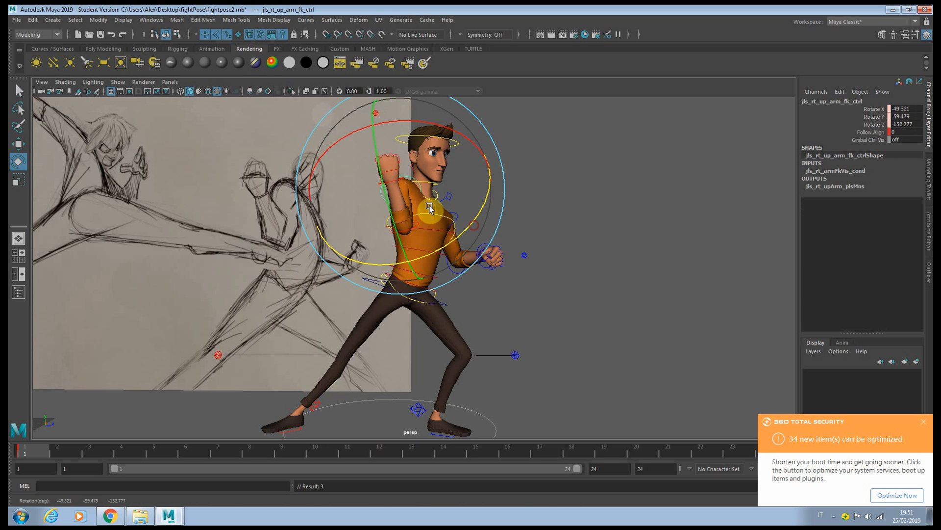
drag(410, 146, 402, 141)
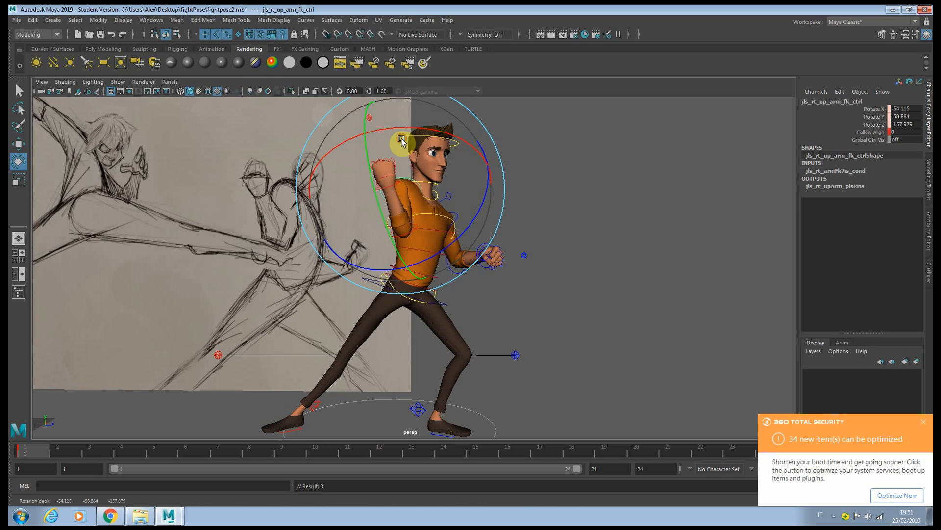
drag(483, 216, 468, 227)
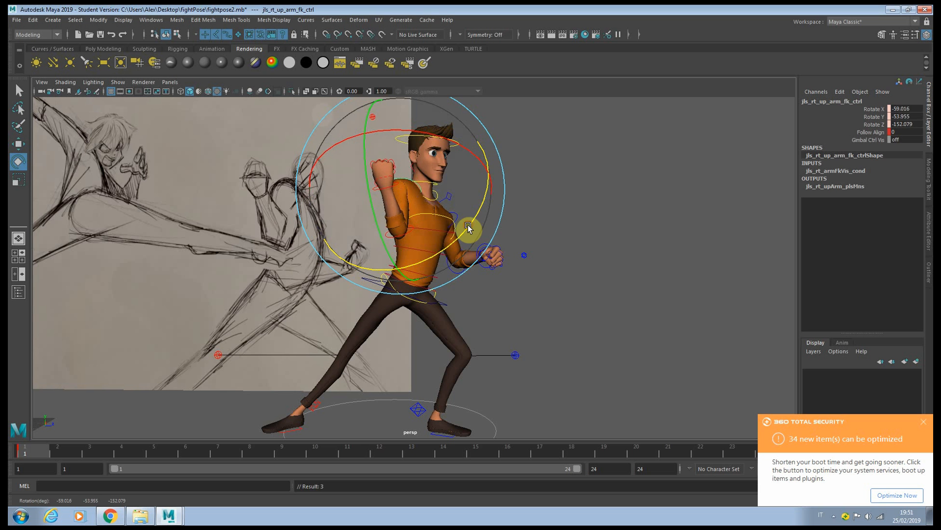
click(587, 244)
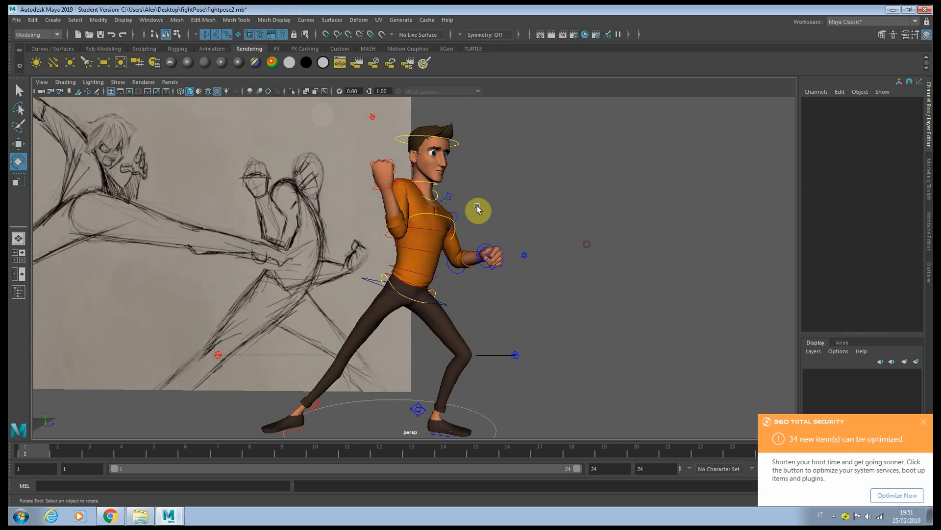
Step: Rotate the left upper arm and forearm FK controls to bring the bent left arm closer to the torso
click(454, 219)
drag(470, 172, 497, 190)
drag(469, 217, 398, 216)
key(q)
click(442, 272)
key(e)
drag(493, 232, 490, 200)
Step: Rotate the left wrist FK control to about X -76.95, Y -7.501, Z -8.313
key(q)
click(469, 265)
key(e)
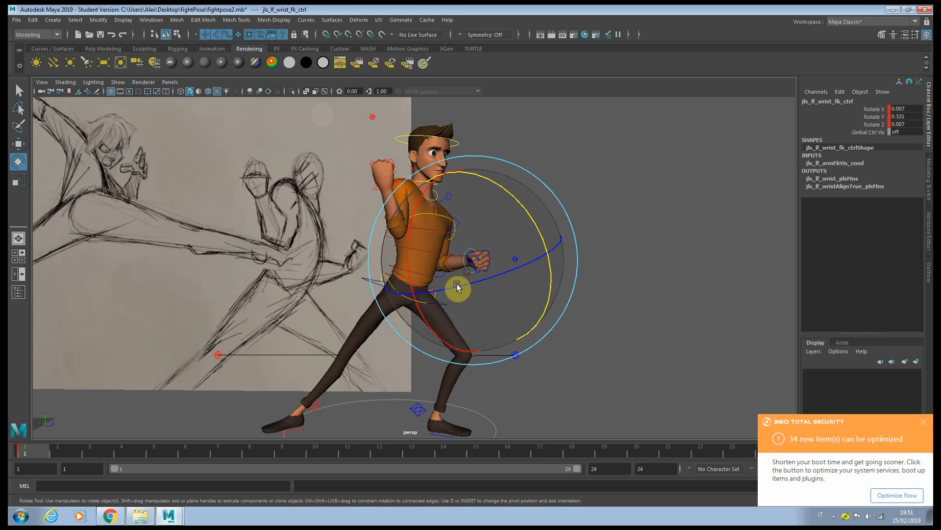
drag(415, 304, 446, 183)
drag(536, 280, 538, 329)
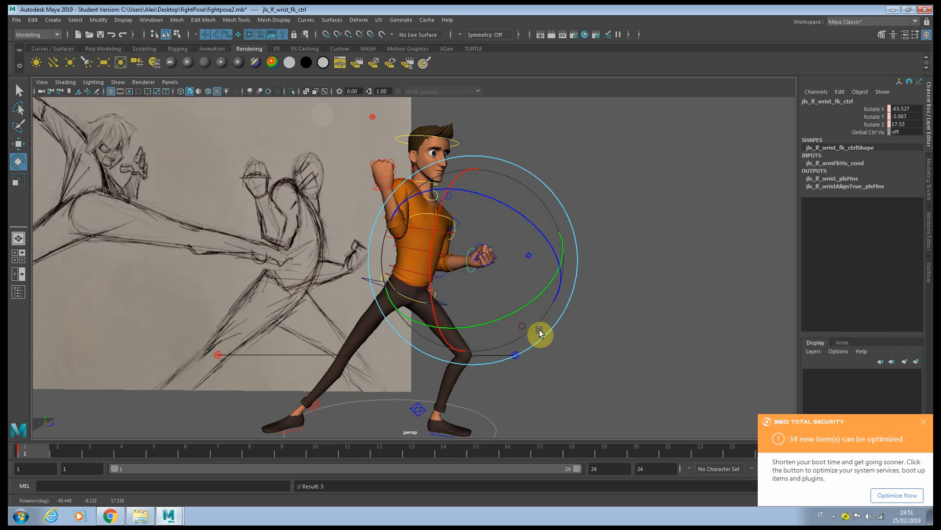
key(ctrl+z)
drag(480, 295, 436, 295)
drag(542, 236, 471, 273)
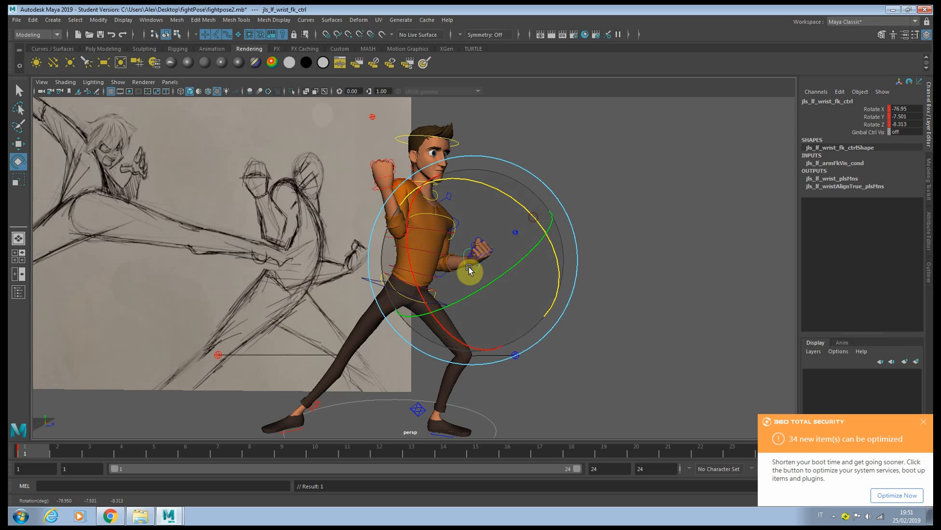
click(661, 234)
Step: Rotate the lower neck control to about Z 10.6 to tilt the neck
alt+middle_drag(541, 233, 553, 253)
click(450, 216)
drag(361, 178, 367, 196)
Step: Lower the neck and head controls together to about Translate Y -1.085
key(q)
click(437, 206)
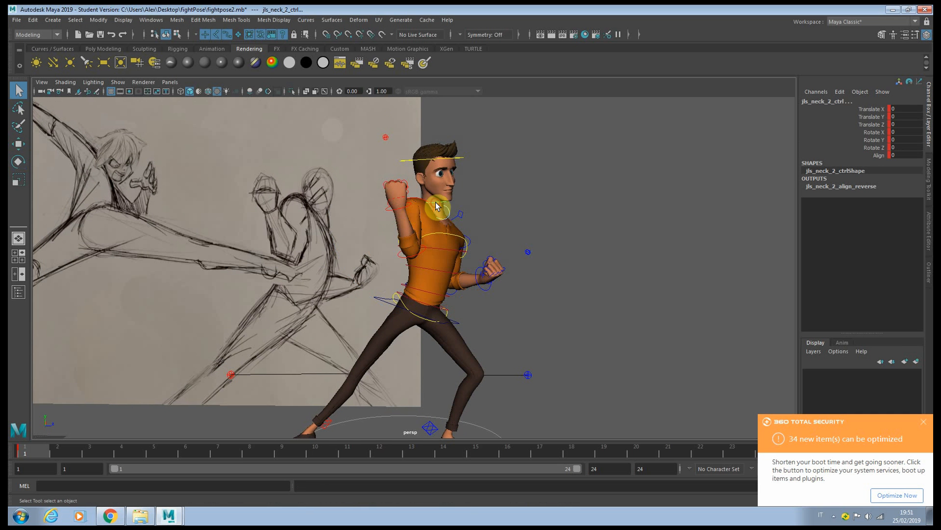
click(457, 156)
key(w)
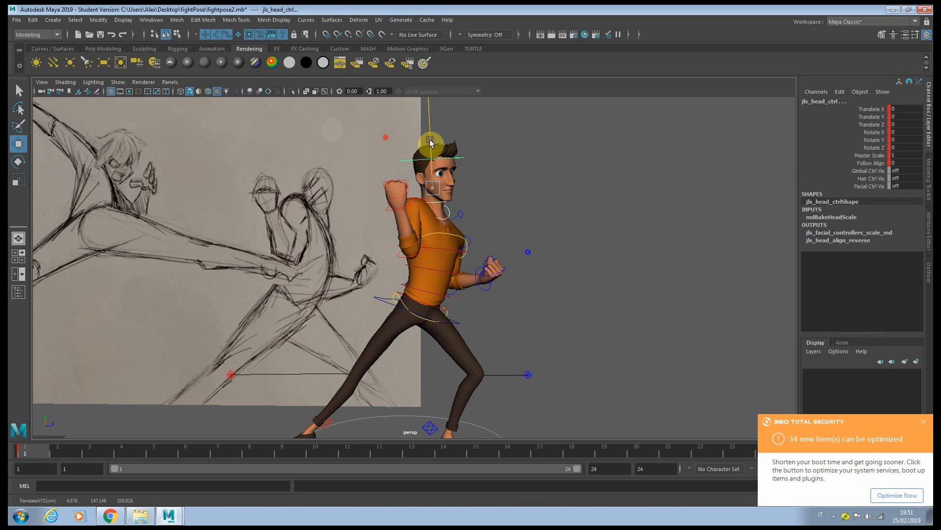
drag(429, 139, 430, 142)
click(468, 166)
Step: Try turning and tilting the head control on its own, and undo those rotations
click(461, 161)
key(e)
drag(464, 161, 455, 147)
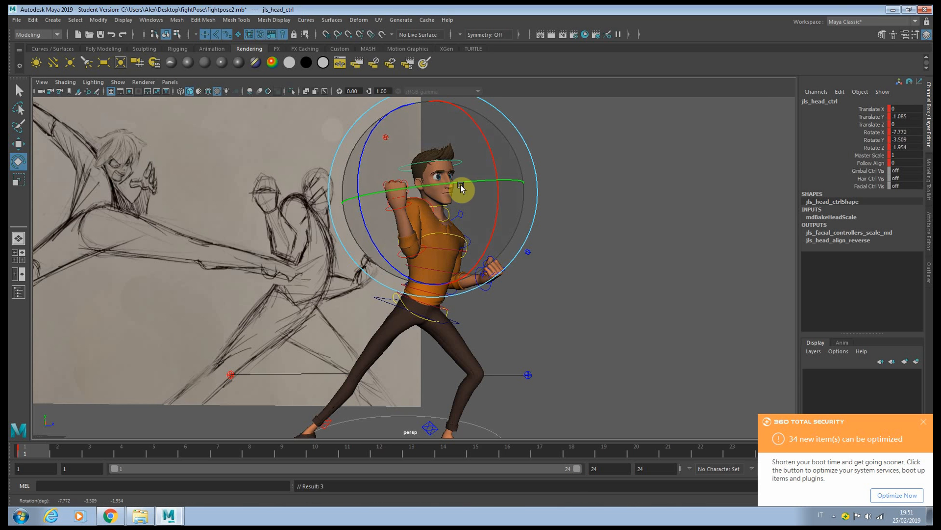
drag(461, 186, 431, 186)
key(q)
key(ctrl+z)
key(ctrl+z)
key(ctrl+z)
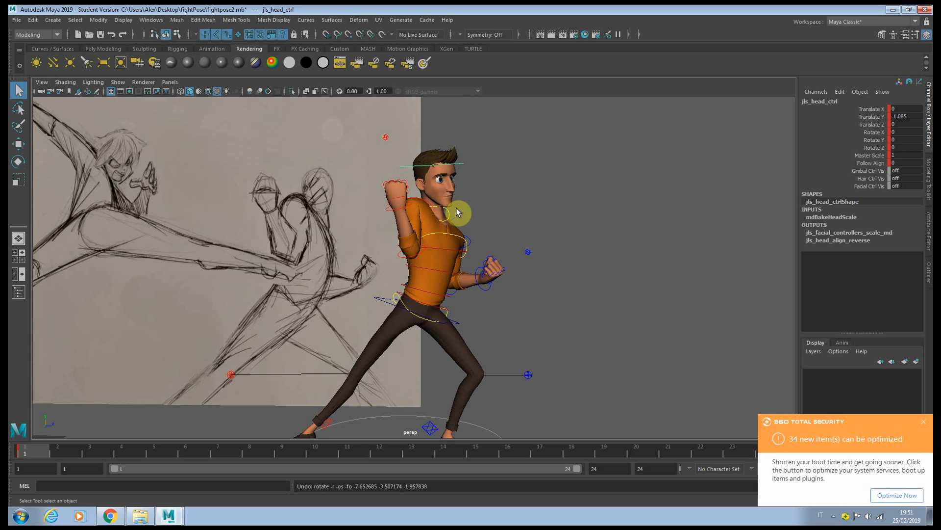
Step: Rotate the head and both neck controls together to tilt the head and turn the face
shift+click(437, 204)
click(449, 209)
key(e)
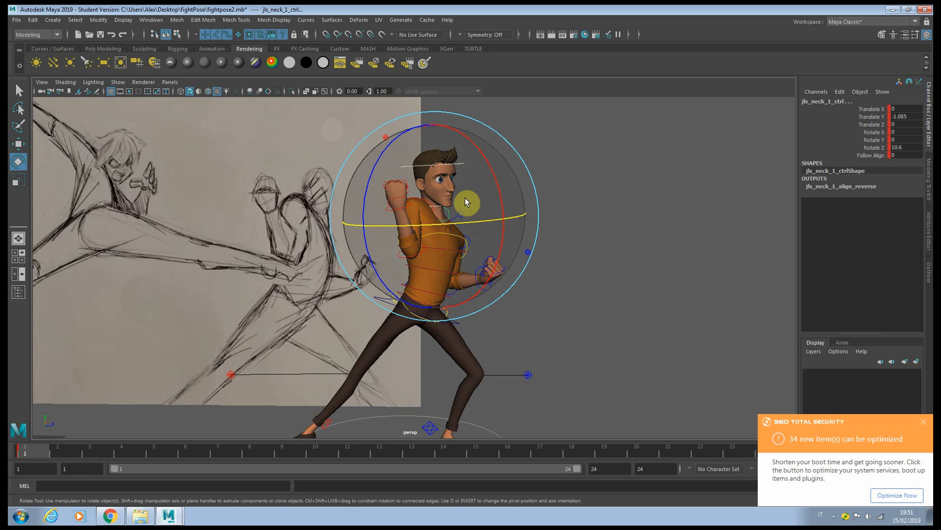
drag(486, 177, 490, 166)
mouse_move(473, 221)
mouse_down()
mouse_move(447, 223)
mouse_move(457, 220)
mouse_up()
click(562, 164)
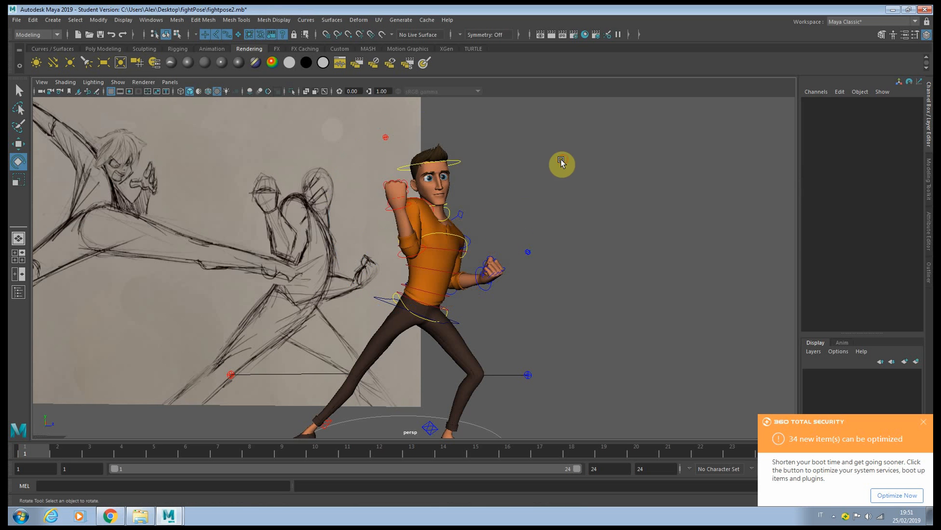
Step: Rotate the head control to about X -3.3, Y -36.4, Z 10.2 to turn and tilt the head
click(464, 166)
drag(464, 167, 530, 207)
key(q)
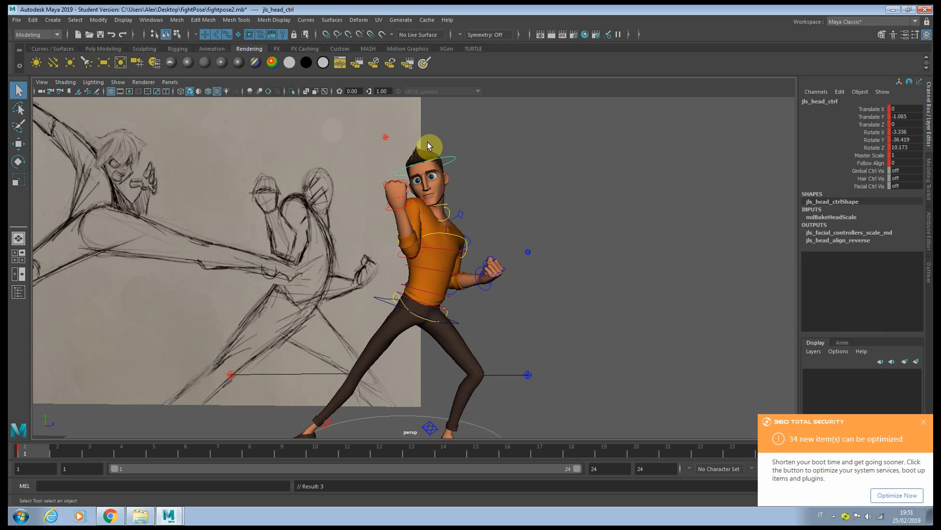
Step: Rotate the defender's left elbow FK control to about X -0.3, Y -109.6, Z 1.5
click(456, 307)
key(e)
drag(437, 219, 439, 220)
key(w)
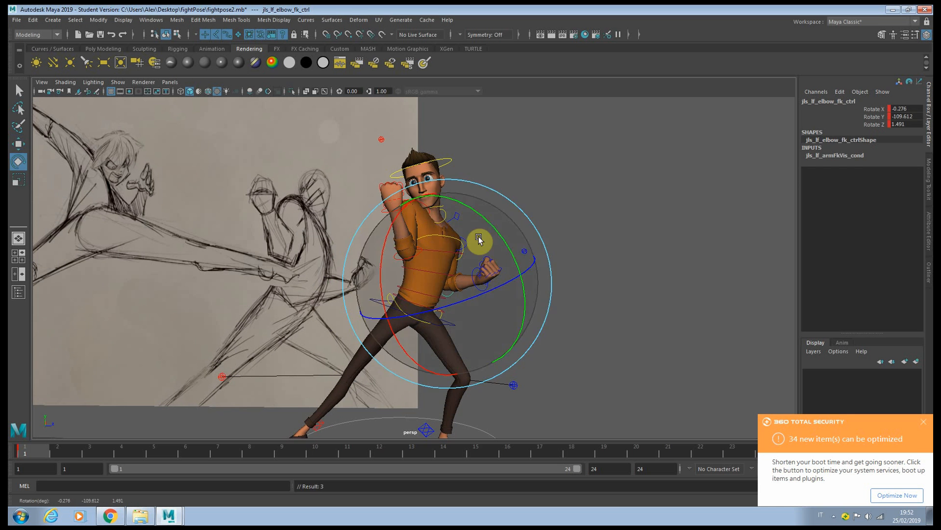
key(q)
click(419, 200)
key(e)
click(552, 207)
Step: Show the camera1 view at full size and close the 360 Total Security notification
key(space)
key(space)
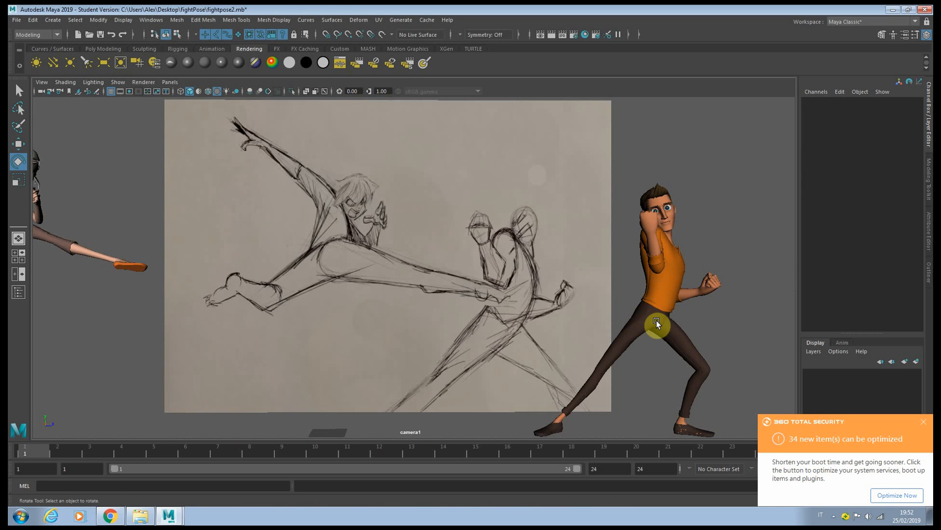
click(926, 424)
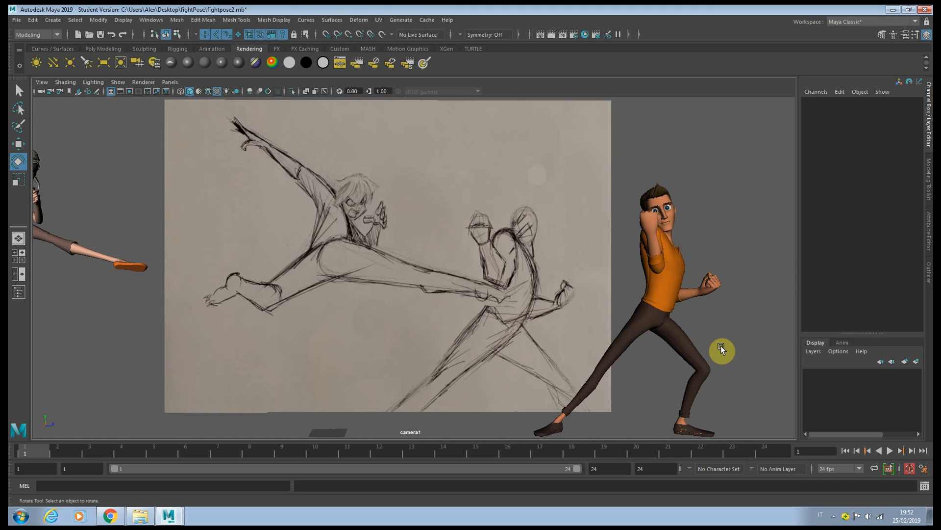
Step: Rotate the right elbow FK control to about X 1.4, Y -95.3, Z 1.5 to open the raised forearm
key(space)
click(593, 252)
scroll(685, 235, down, 4)
alt+middle_drag(683, 234, 672, 180)
drag(669, 194, 628, 201)
key(q)
scroll(492, 278, down, 7)
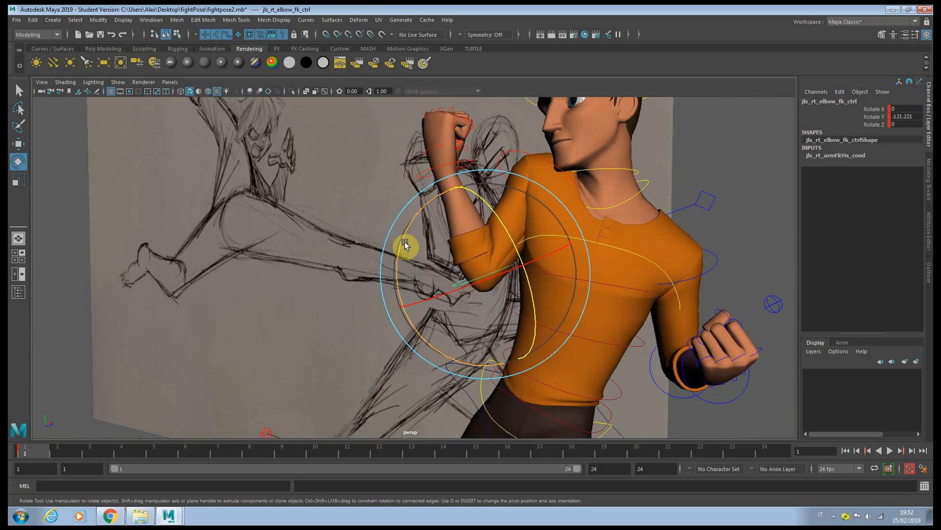
drag(405, 246, 391, 278)
key(space)
key(space)
drag(624, 254, 630, 249)
key(space)
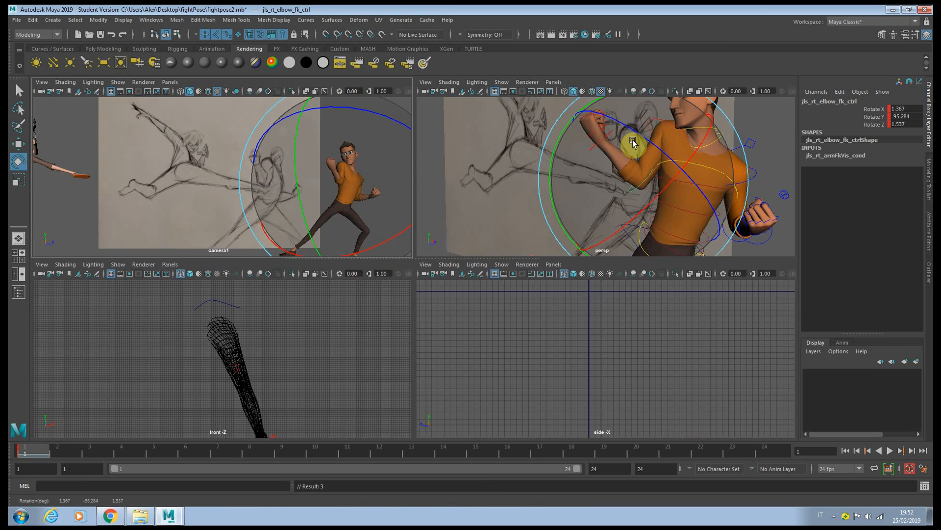
Step: Rotate the right wrist FK control to about X -79.9, Y 0.3, Z -0.9, judging the fist through camera1
key(q)
click(602, 137)
key(space)
key(e)
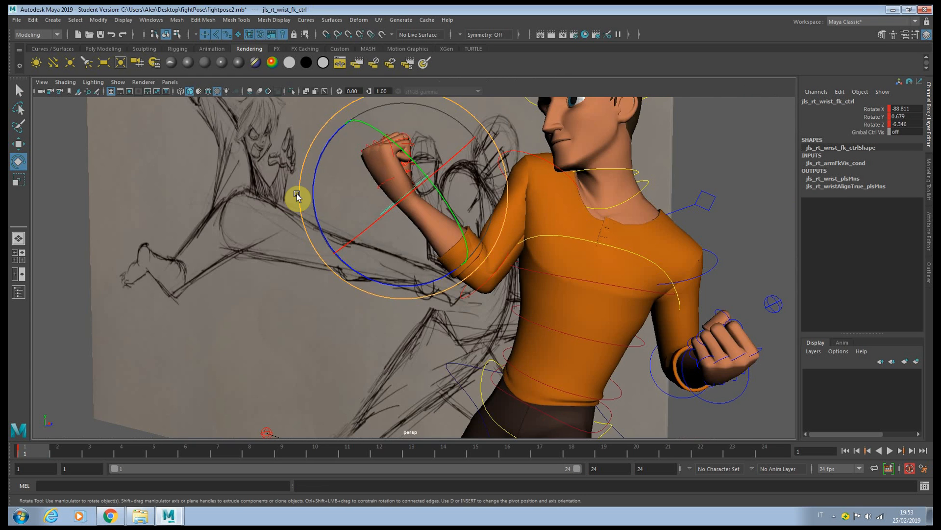
key(space)
key(space)
drag(655, 260, 612, 263)
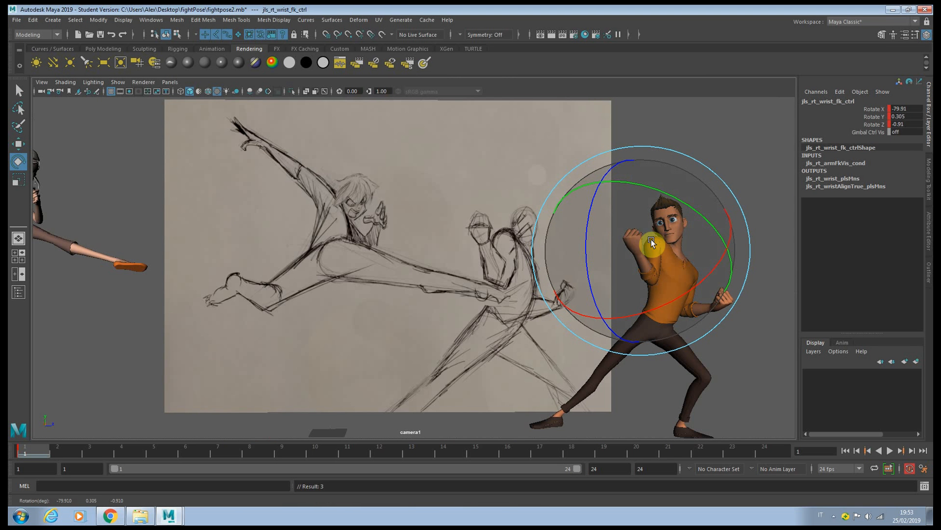
Step: Try bending the right wrist further to about Z -30, and undo the rotation
drag(590, 240, 622, 248)
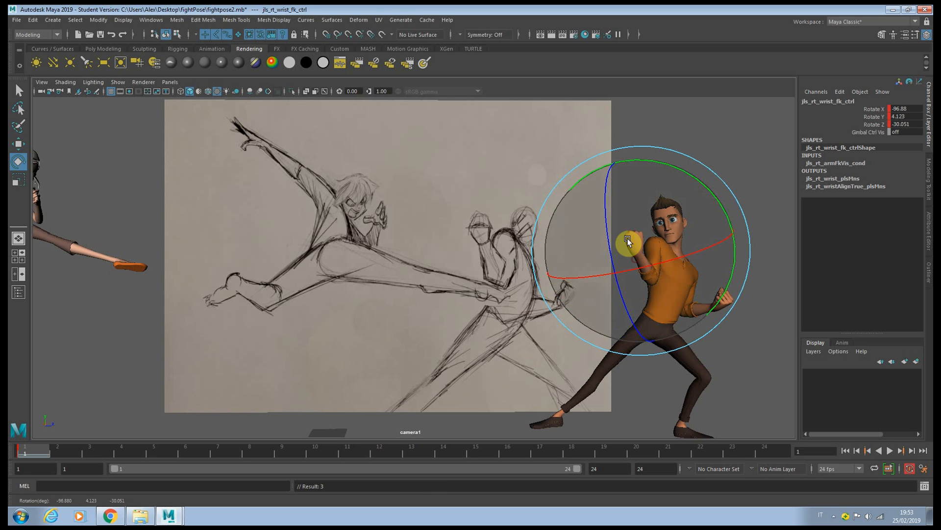
key(ctrl+z)
key(ctrl+z)
Step: Rotate the right wrist FK control to about X -71.2, Y 1.4, Z -6.8
drag(648, 245, 648, 246)
drag(696, 288, 689, 294)
drag(583, 239, 593, 218)
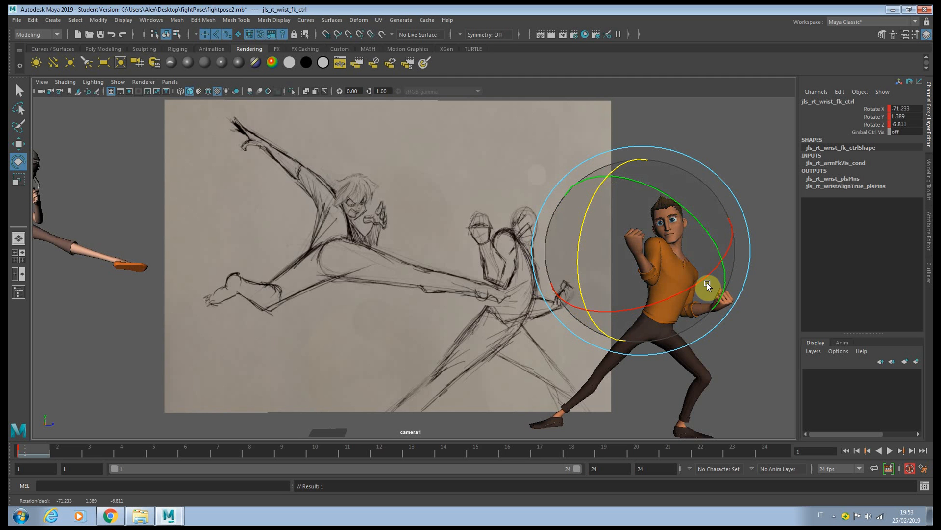
Step: Rotate the right foot IK control to about X 4.6, Y -37.5, Z -22.2
key(space)
key(q)
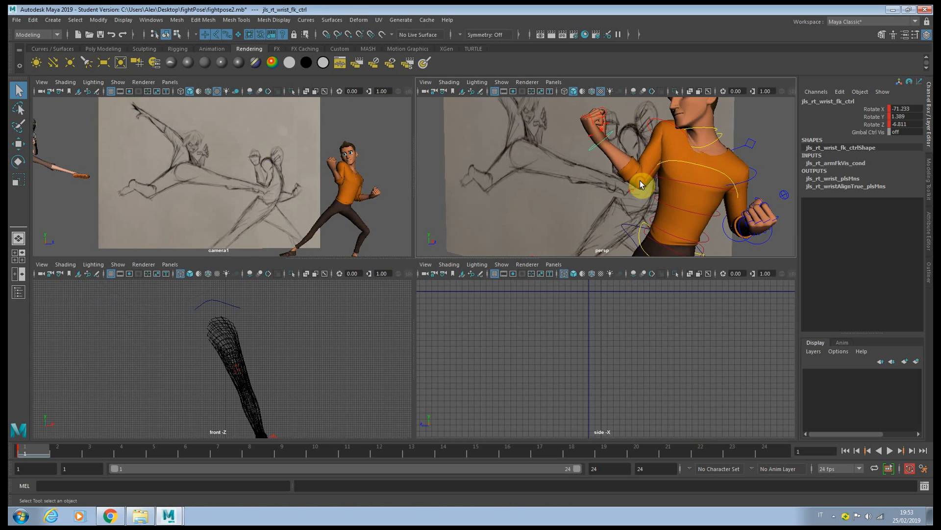
click(343, 196)
key(space)
key(space)
key(space)
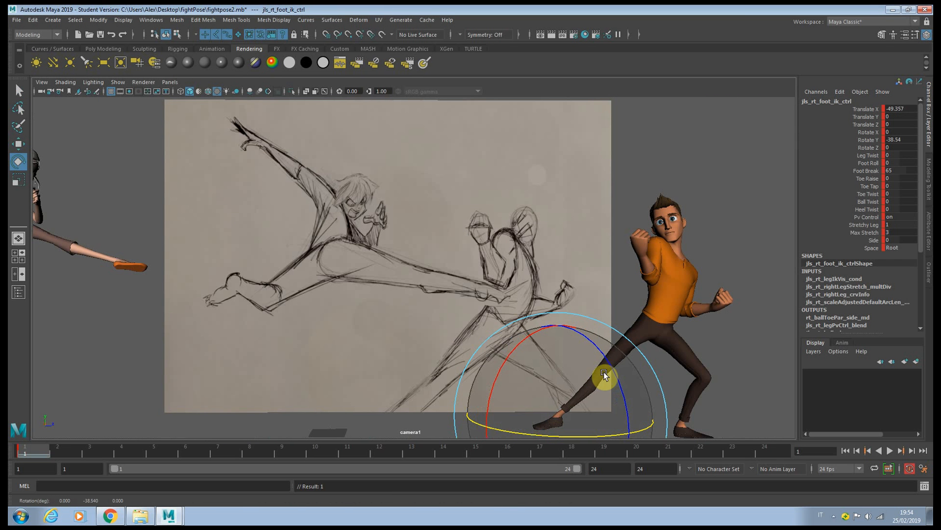
drag(609, 363, 529, 395)
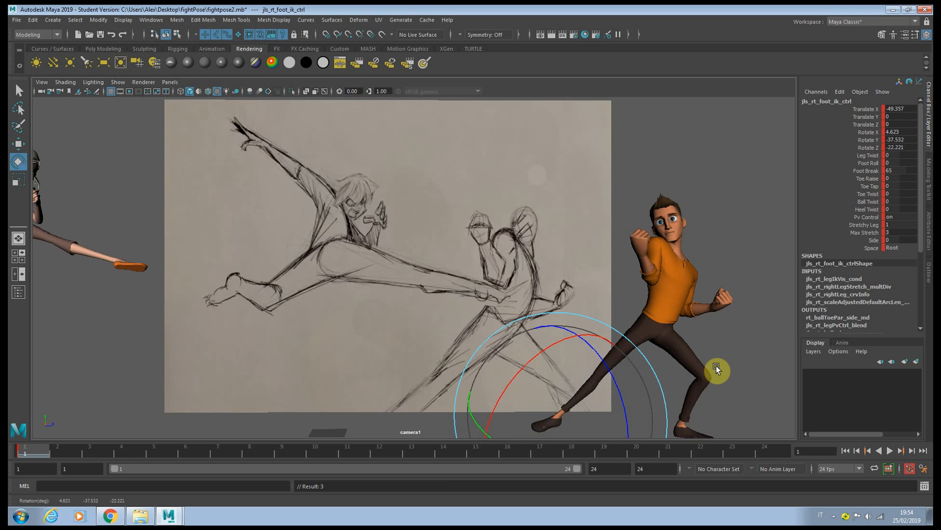
Step: Set the left foot's Foot Roll to about 17.6 and move the foot to about Translate X 9.17
click(866, 163)
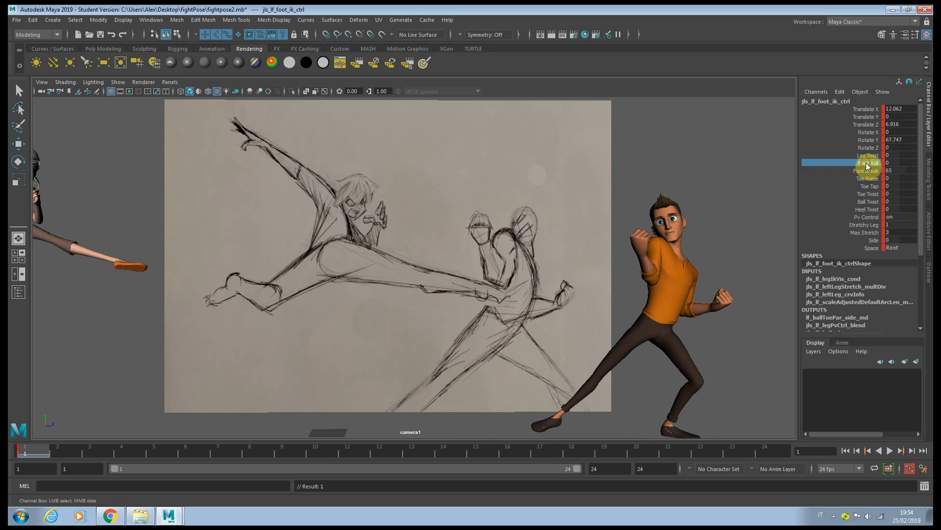
middle_drag(623, 243, 702, 257)
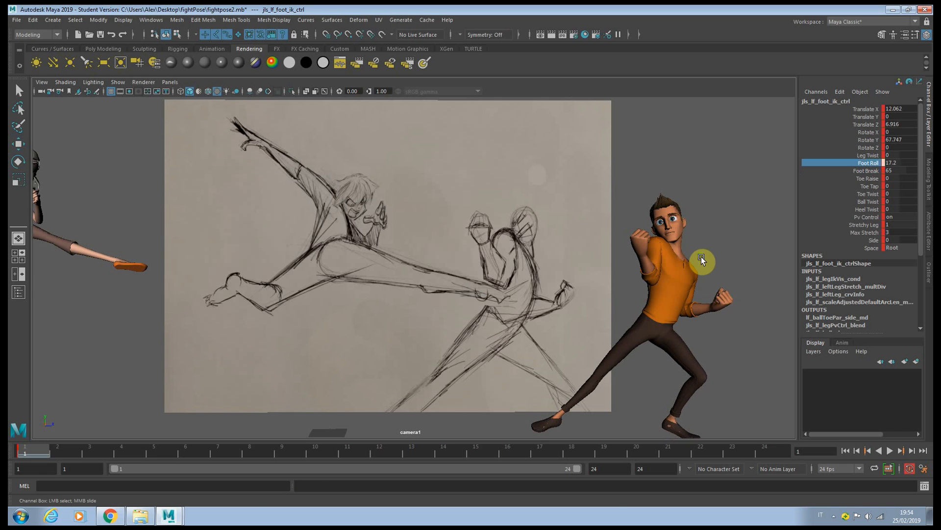
key(w)
drag(743, 428, 740, 429)
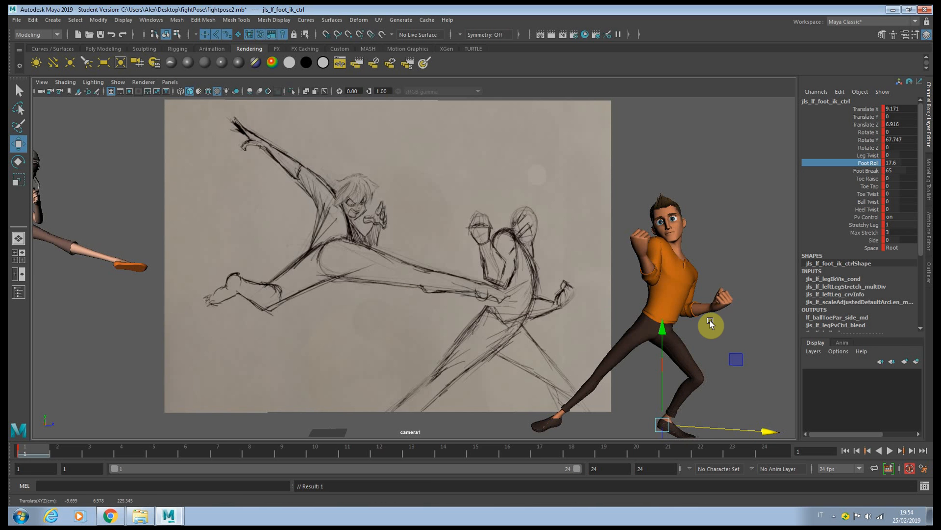
Step: Fine-tune the rotation of an upper-body control while checking the pose through camera1
key(space)
key(e)
click(684, 158)
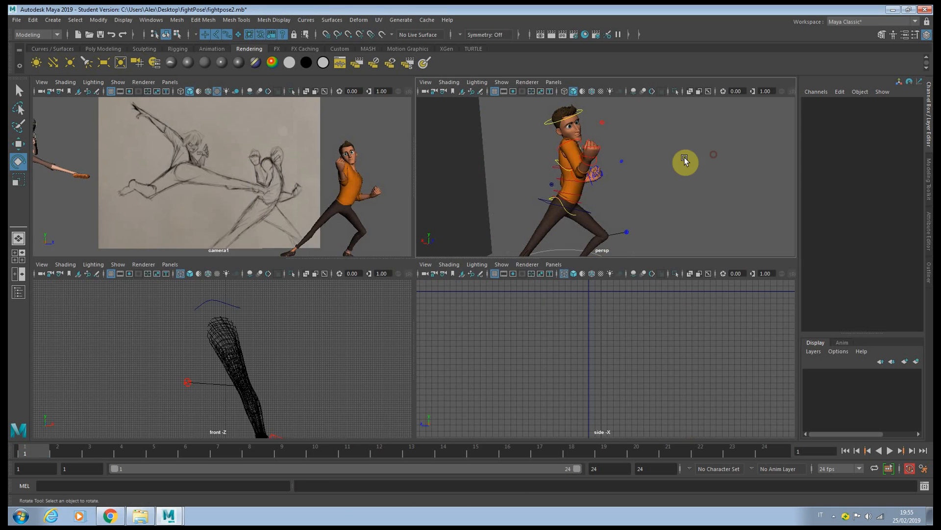
click(572, 147)
key(space)
drag(683, 225, 658, 215)
Step: Set the head control's Master Scale to 0.95
click(892, 155)
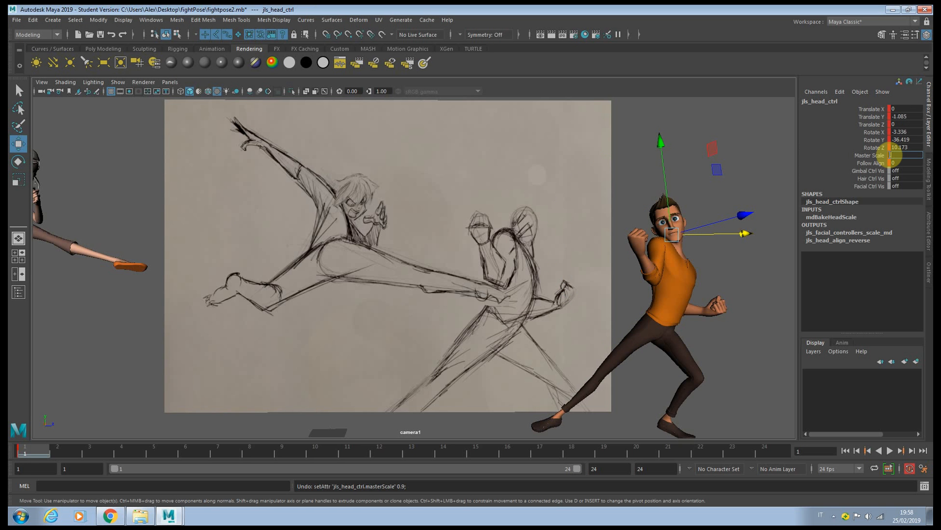
text(.95)
key(Return)
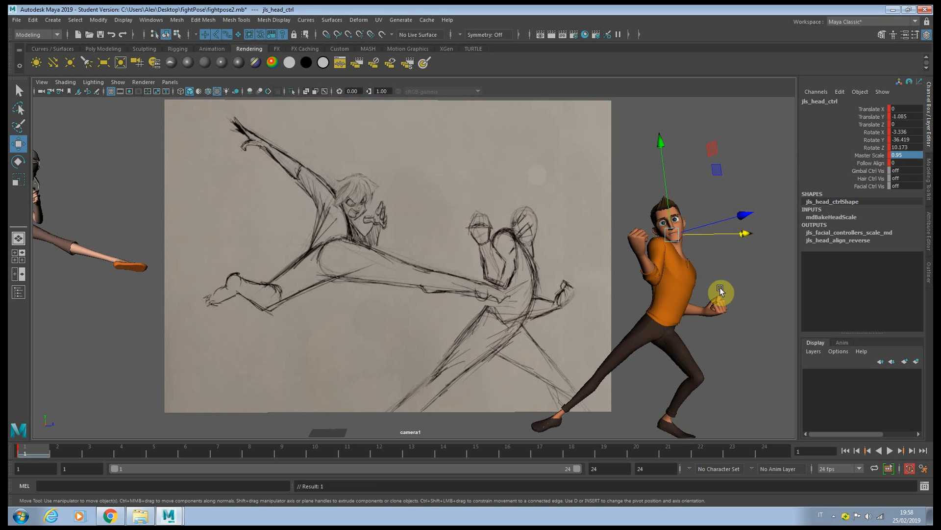
click(738, 279)
Step: Rotate the lower neck control to about X -5.8, Y -7.5, Z -4.8
key(space)
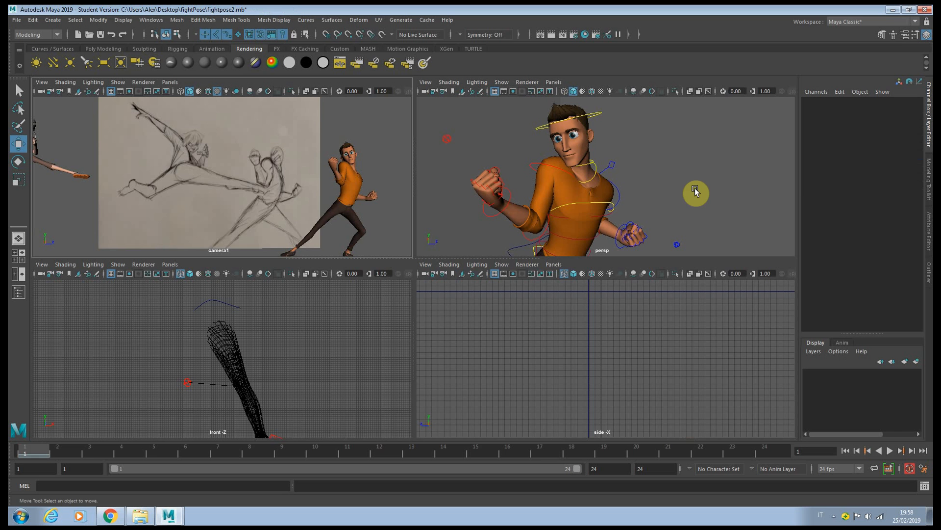
click(601, 175)
key(e)
drag(489, 137, 536, 130)
key(q)
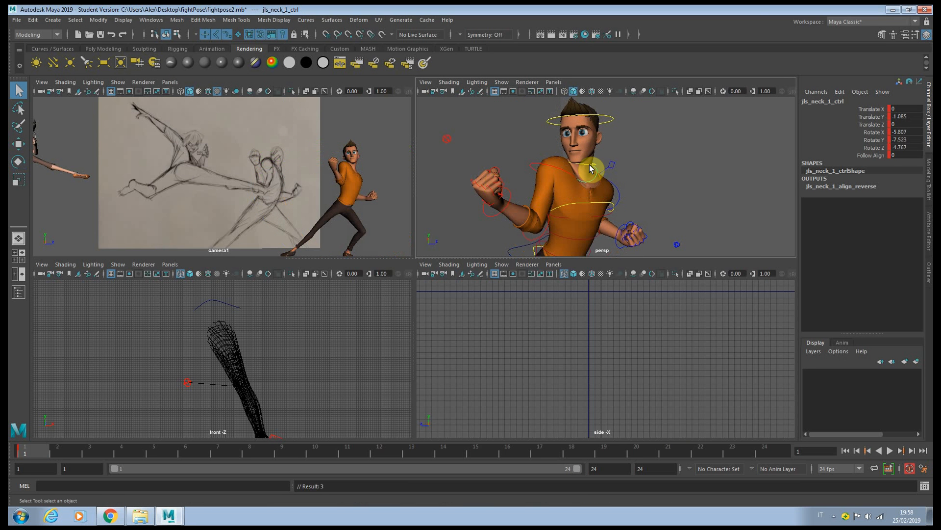
Step: Rotate the head and neck controls together, bringing the head to about X 3.5, Y -46.3, Z 15.9
click(612, 120)
key(space)
key(e)
drag(654, 206, 658, 245)
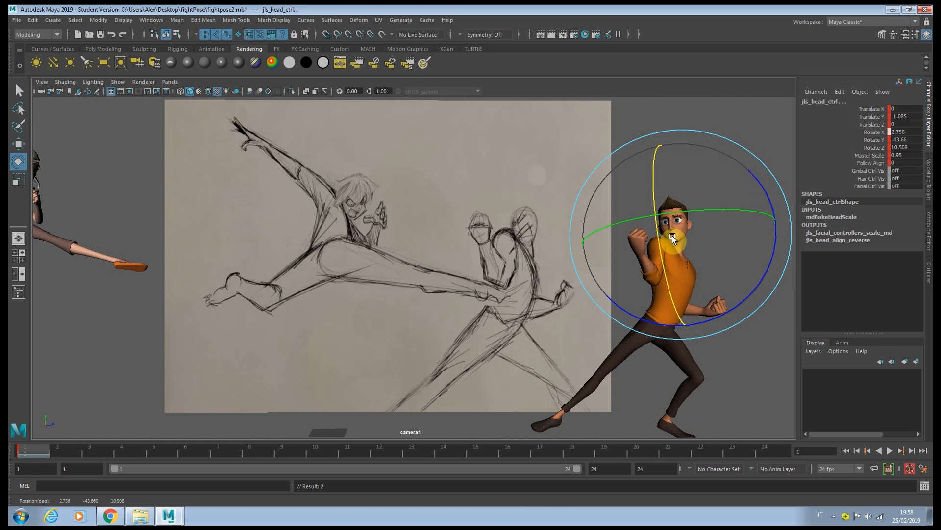
drag(778, 254, 777, 241)
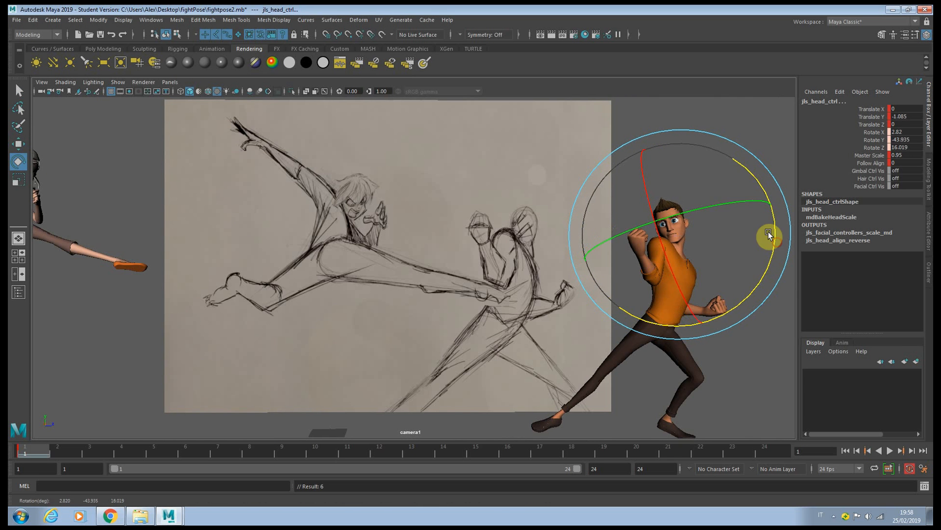
drag(729, 204, 728, 199)
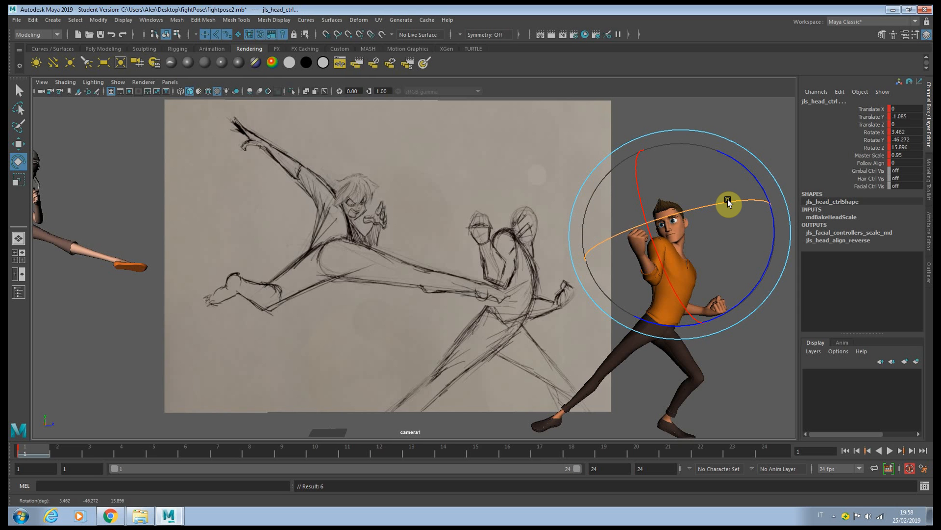
drag(719, 199, 717, 200)
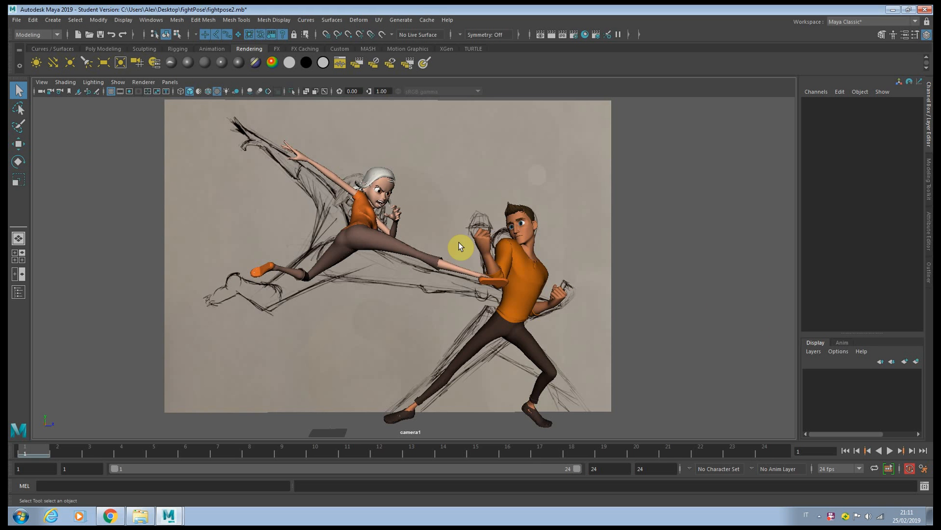
Step: Scale the defender's right leg bend bow controls together from thigh to ankle to about 1.296 in X and Z
key(space)
key(space)
alt+middle_drag(605, 275, 548, 175)
alt+drag(548, 175, 561, 224)
scroll(564, 226, up, 4)
alt+middle_drag(570, 228, 534, 177)
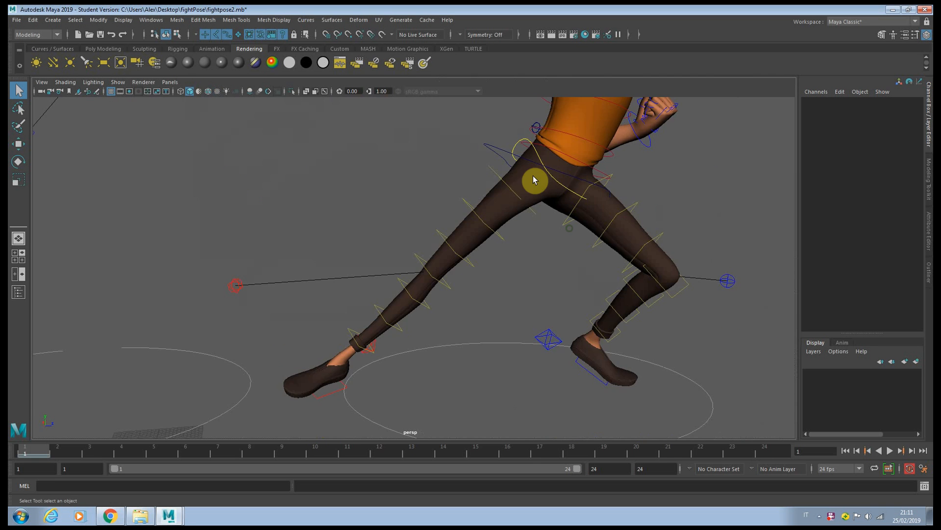
click(515, 195)
shift+click(467, 209)
shift+click(455, 248)
shift+click(445, 284)
shift+click(413, 299)
shift+click(388, 324)
shift+click(349, 325)
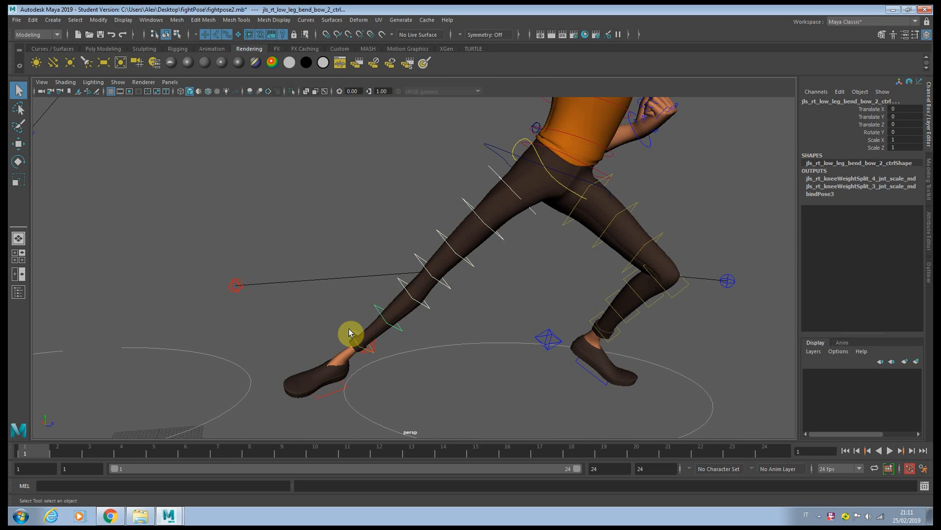
key(r)
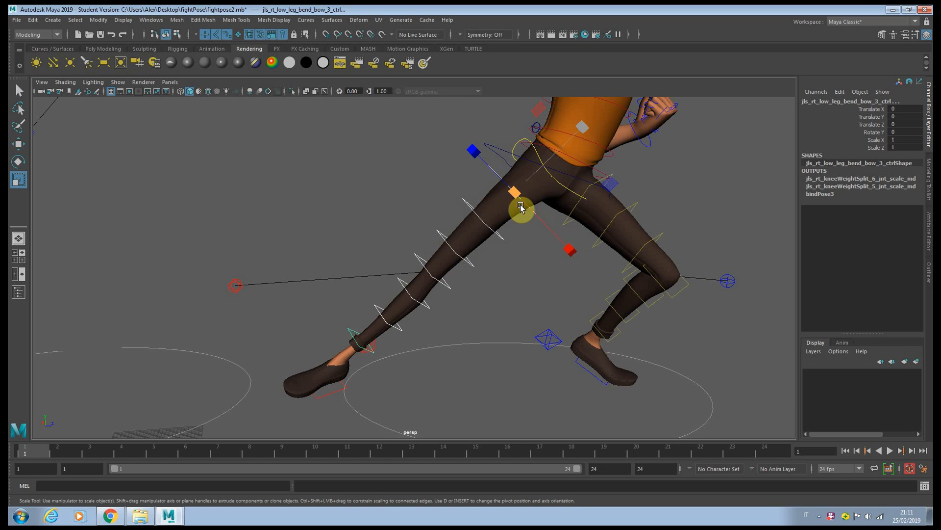
mouse_move(519, 199)
mouse_down()
mouse_move(542, 206)
mouse_move(521, 204)
mouse_up()
key(space)
key(space)
drag(486, 336, 487, 335)
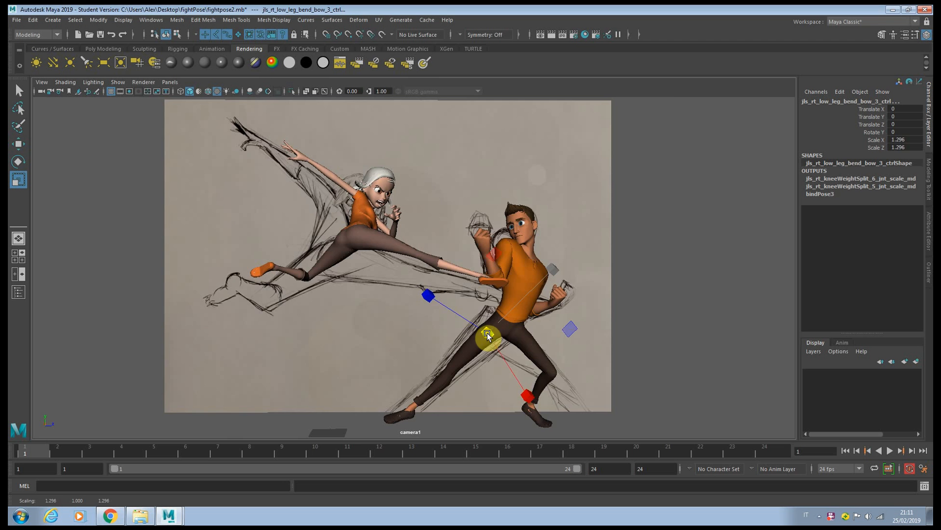
Step: Scale the uppermost right thigh bow control to about 1.235 and adjust the next bow control below it
key(space)
key(space)
click(475, 311)
click(439, 190)
drag(460, 210, 457, 209)
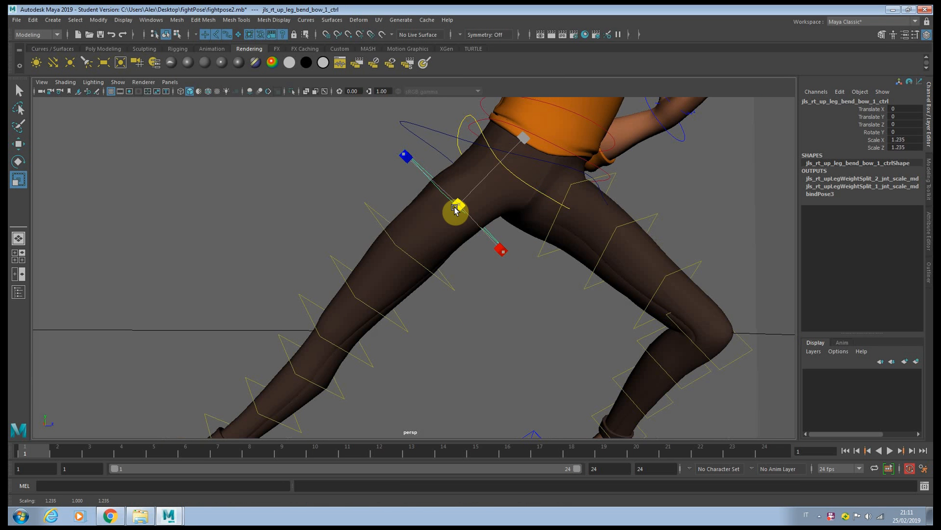
click(446, 273)
drag(418, 250, 504, 237)
Step: Scale the left leg's bend bow controls together from mid-thigh to ankle to about 1.126 in X and Z
key(q)
click(482, 239)
scroll(482, 239, down, 5)
click(555, 247)
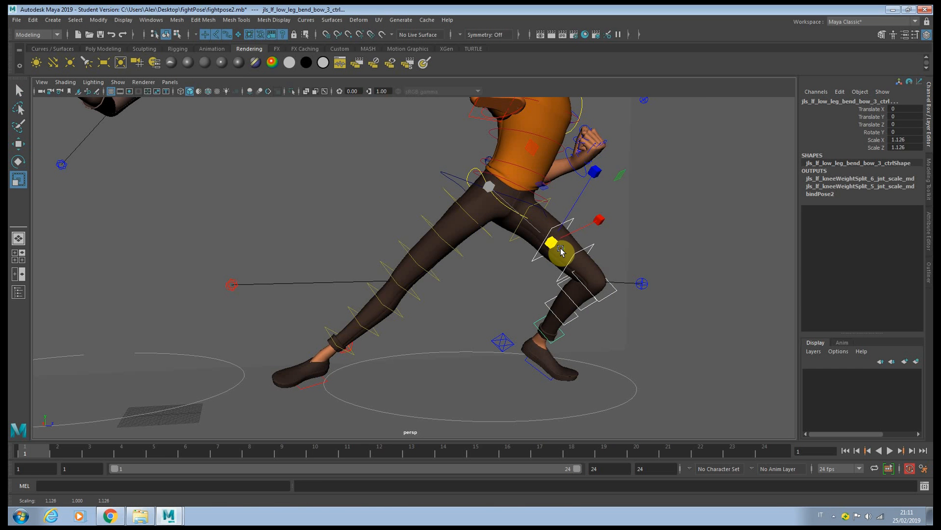
key(e)
key(r)
drag(571, 265, 575, 264)
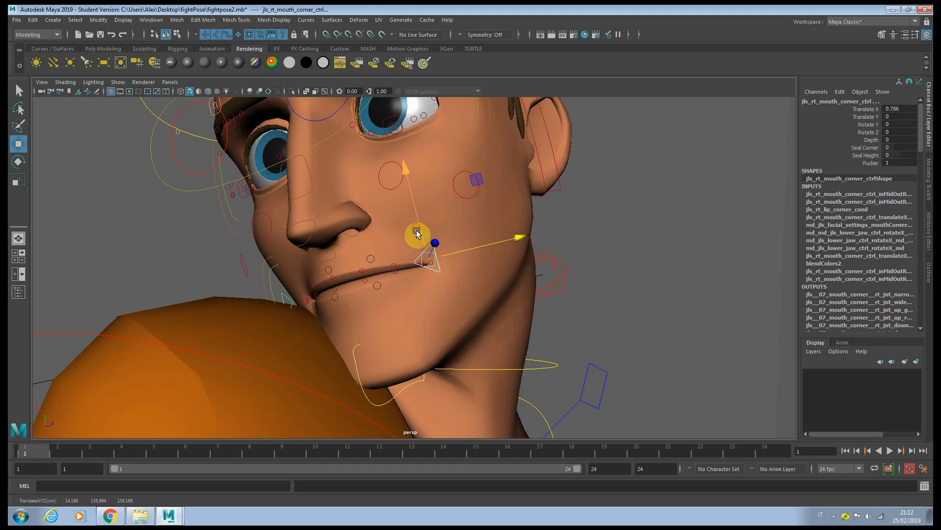
Step: Pull both mouth corner controls down and move the lower lip control to about Translate Y -0.533
drag(414, 232, 420, 243)
key(q)
click(343, 309)
key(w)
key(q)
click(339, 308)
key(w)
drag(332, 286, 331, 293)
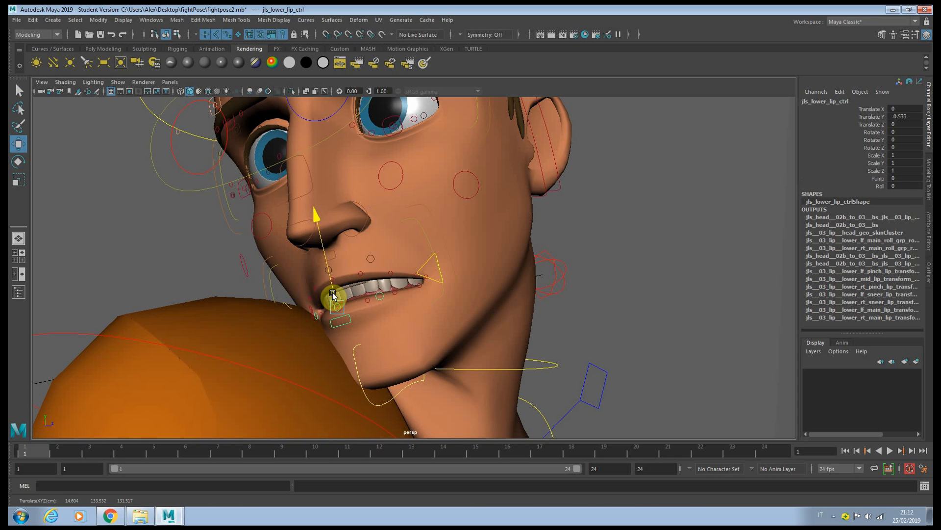
Step: Raise the middle and left upper lip controls, moving the left one to about Translate X 0.507, Y 0.978
key(q)
click(333, 257)
key(w)
drag(322, 246, 422, 164)
key(q)
click(370, 254)
key(w)
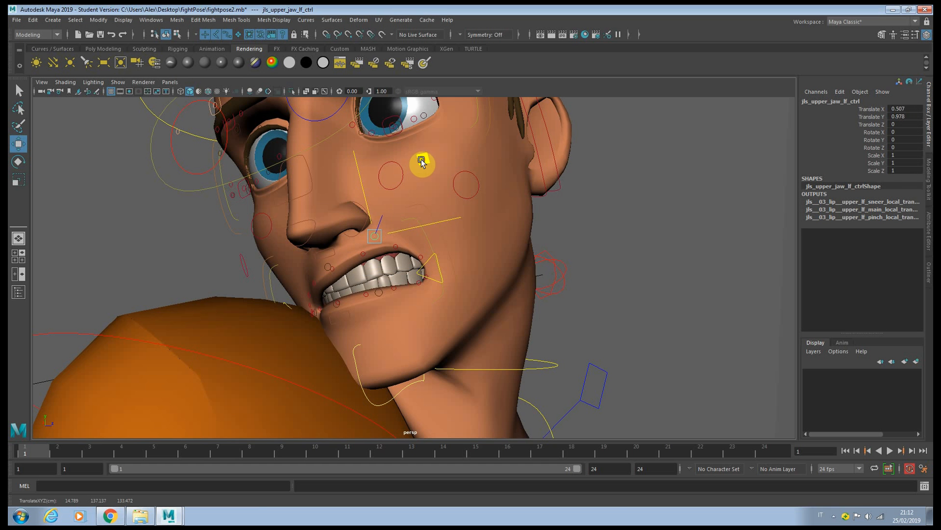
Step: Try scaling a control beside the left mouth corner, and undo it
alt+drag(450, 271, 448, 278)
click(466, 272)
key(r)
mouse_move(481, 250)
mouse_down()
mouse_move(503, 255)
mouse_move(488, 253)
mouse_up()
key(ctrl+z)
Step: Raise the small lip controls near the left mouth corner to shape the snarl
key(q)
click(451, 277)
key(r)
scroll(475, 254, up, 3)
mouse_move(475, 254)
alt+middle_down()
mouse_move(436, 253)
mouse_move(460, 261)
alt+middle_up()
key(q)
click(487, 262)
key(w)
drag(487, 265, 513, 171)
click(499, 278)
drag(489, 255, 488, 231)
Step: Raise further small controls along the lips to bare more of the teeth
key(q)
click(446, 246)
key(w)
key(q)
click(388, 263)
key(w)
middle_drag(395, 234, 443, 179)
key(q)
click(464, 247)
key(w)
middle_drag(462, 252, 459, 219)
Step: Move the control on the right side of the mouth up and outwards to balance the grimace
key(q)
click(403, 231)
key(w)
alt+drag(458, 153, 332, 263)
click(325, 245)
middle_drag(325, 244, 248, 197)
alt+drag(250, 198, 325, 250)
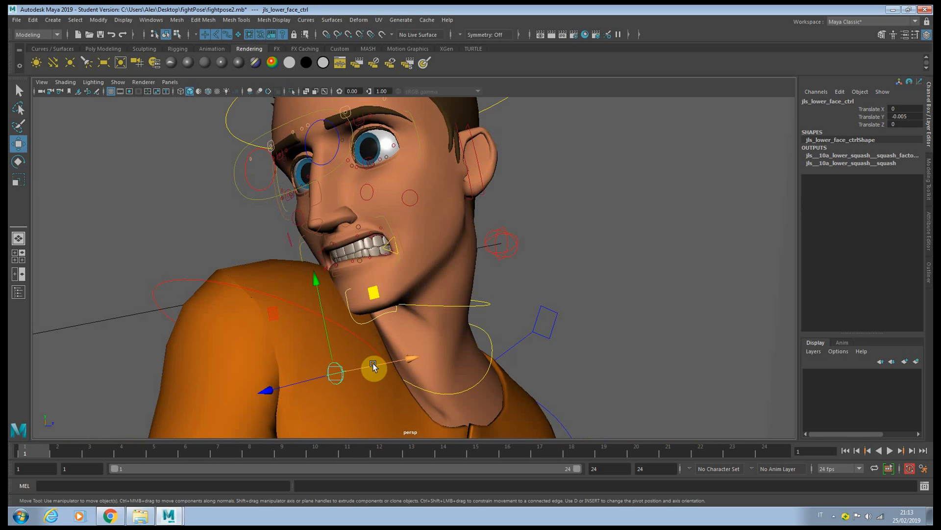
Step: Shift the defender's lower face control sideways to a Translate X of about 2.02 to skew the jaw
drag(376, 364, 414, 359)
key(space)
key(space)
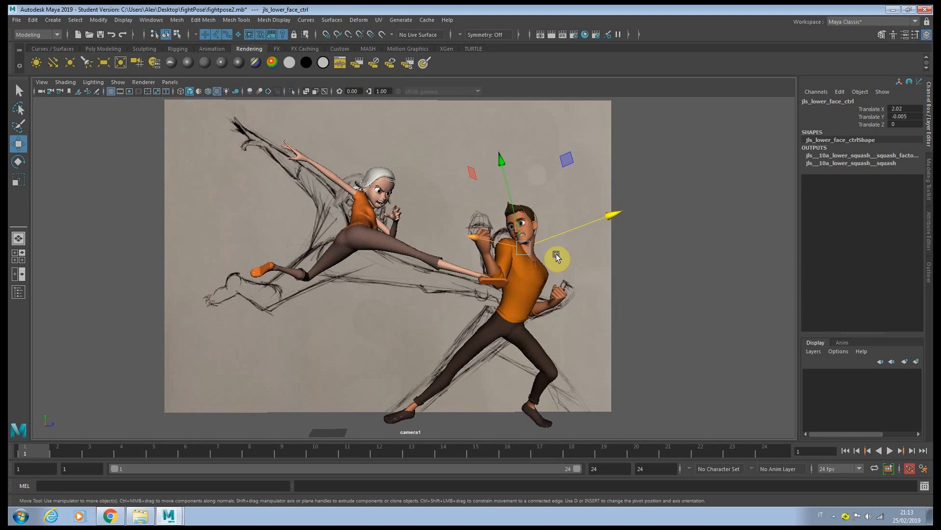
Step: Lower the defender's left upper eyelid control to about 0.69 and rotate it about 15 degrees
key(backslash)
right_drag(576, 257, 784, 316)
middle_drag(686, 300, 628, 305)
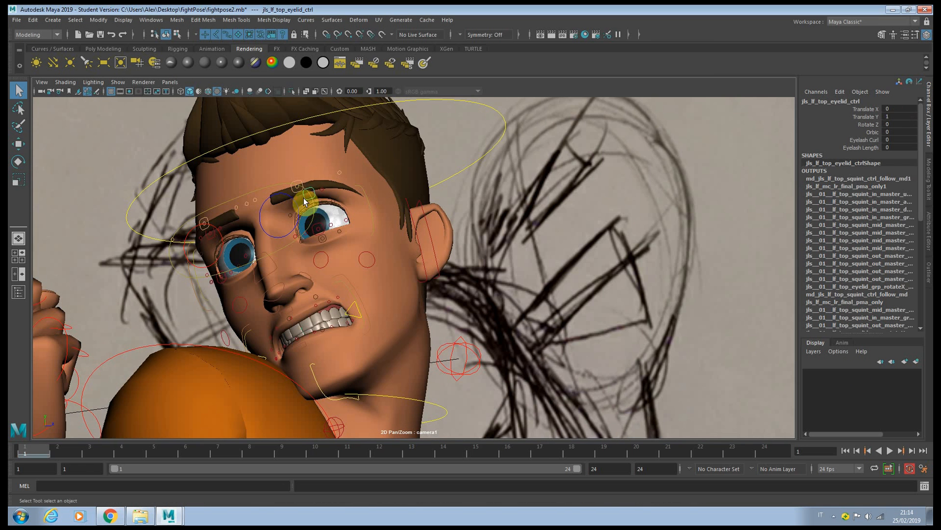
key(w)
drag(308, 184, 343, 193)
key(ctrl+z)
key(e)
drag(382, 242, 393, 225)
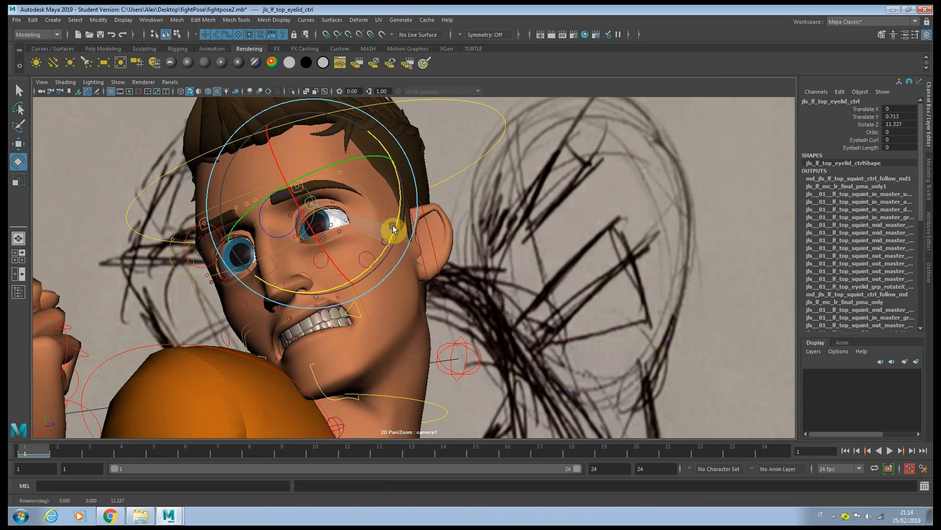
key(w)
drag(355, 201, 346, 184)
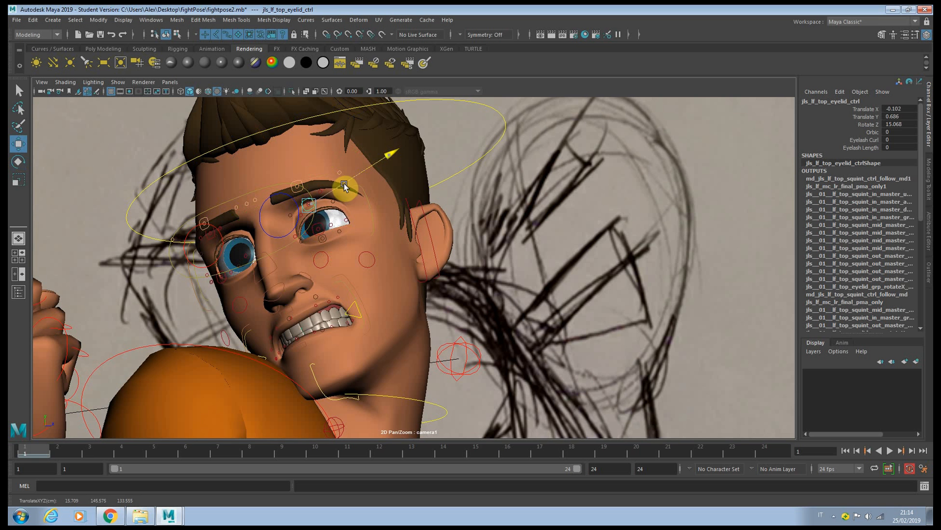
Step: Raise the outer corner control of the left eyelid to about 0.165
key(q)
click(343, 207)
key(w)
drag(343, 207, 341, 196)
key(backslash)
key(backslash)
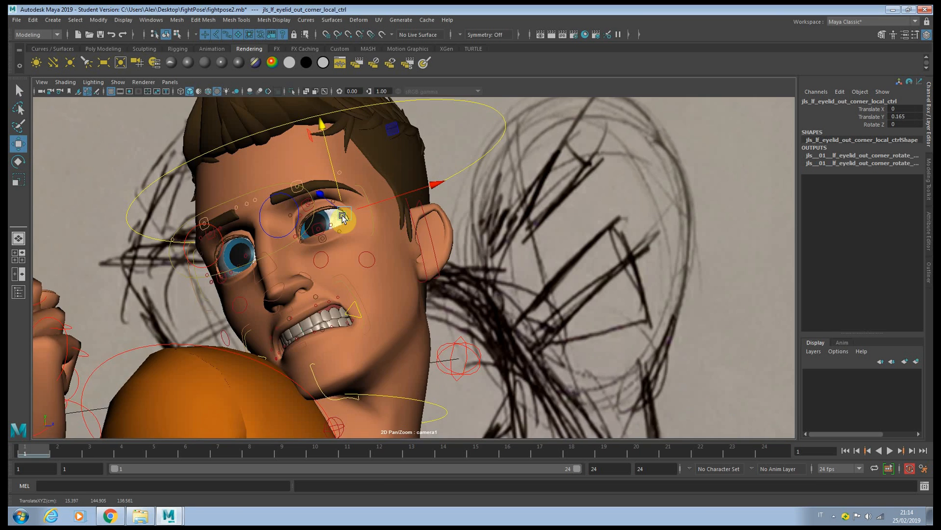
Step: Raise the small control beside the inner corner of the left eye
right_drag(346, 217, 746, 317)
middle_drag(359, 230, 460, 300)
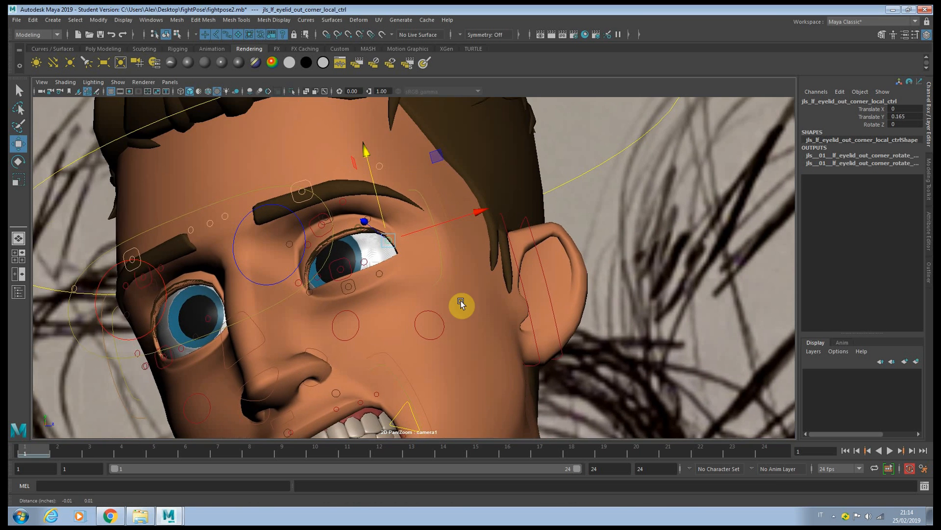
right_drag(461, 300, 672, 283)
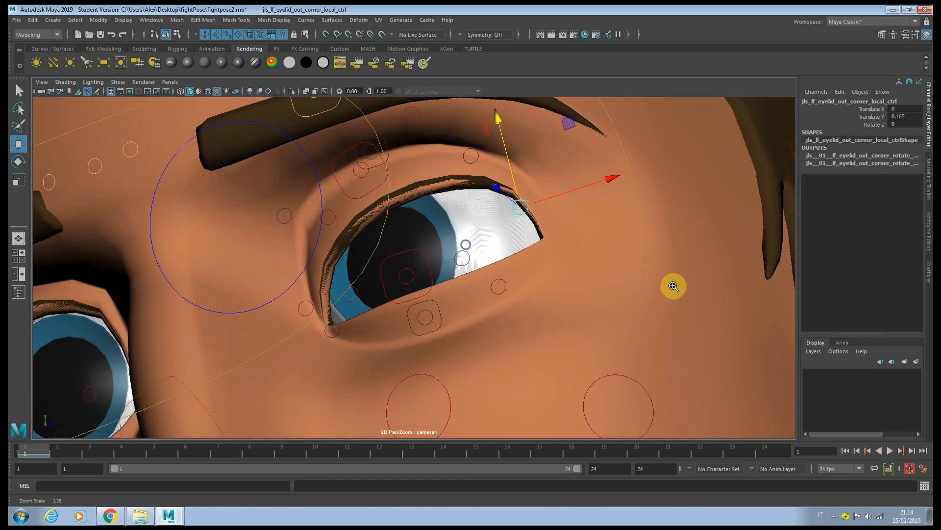
click(341, 329)
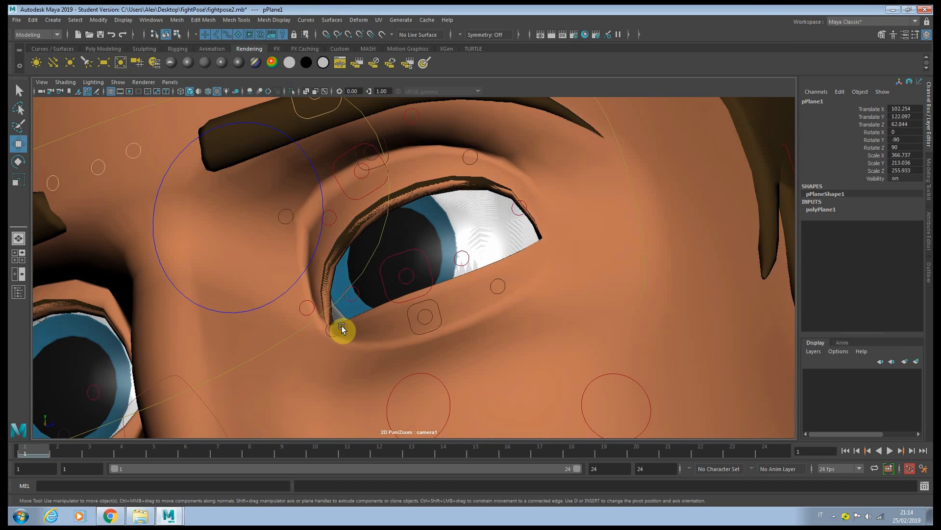
click(309, 304)
drag(301, 282, 297, 267)
Step: Pull the left eyebrow's inner and middle controls down and raise its outer control to about 0.46
key(backslash)
click(325, 216)
drag(326, 217, 338, 266)
click(414, 204)
drag(408, 182, 409, 191)
click(495, 172)
drag(494, 168, 480, 129)
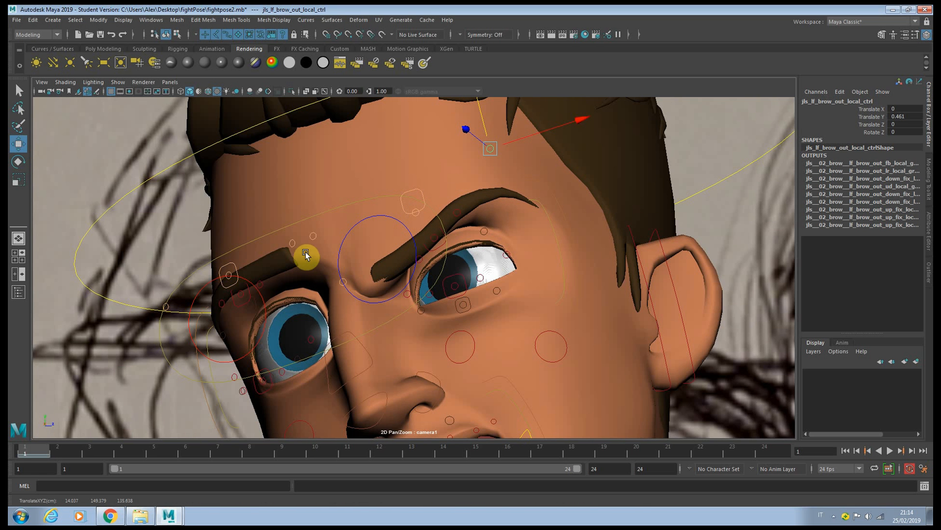
Step: Raise the right lower eyelid control to about -0.12 and lower the right upper eyelid control to about 0.73
click(264, 390)
drag(265, 390, 254, 343)
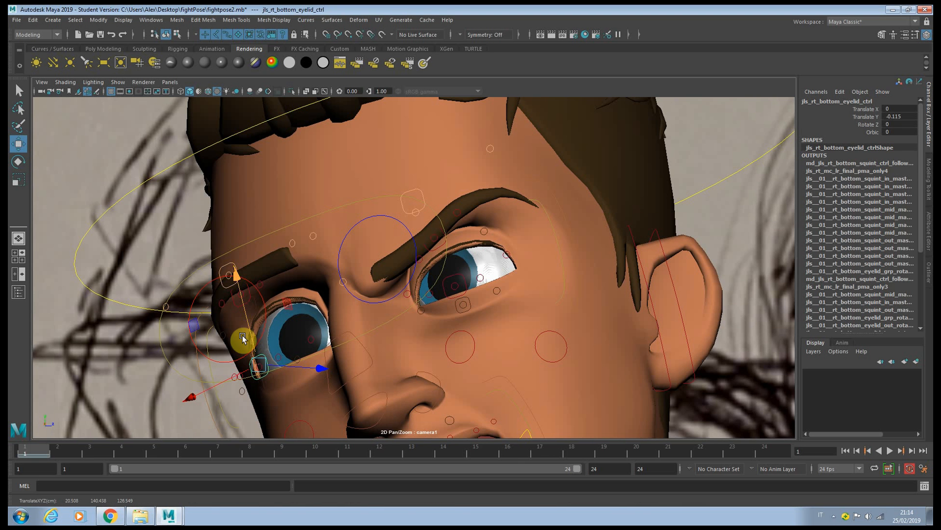
click(237, 304)
drag(236, 273, 252, 288)
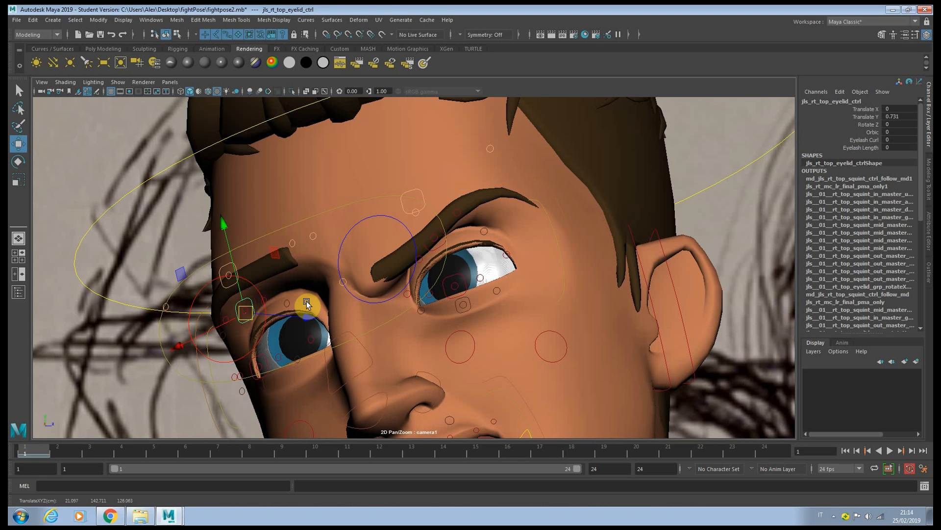
Step: Rotate the right upper eyelid control about 17 degrees and shift it to about X -0.26, Y 0.78
key(e)
drag(313, 318, 310, 340)
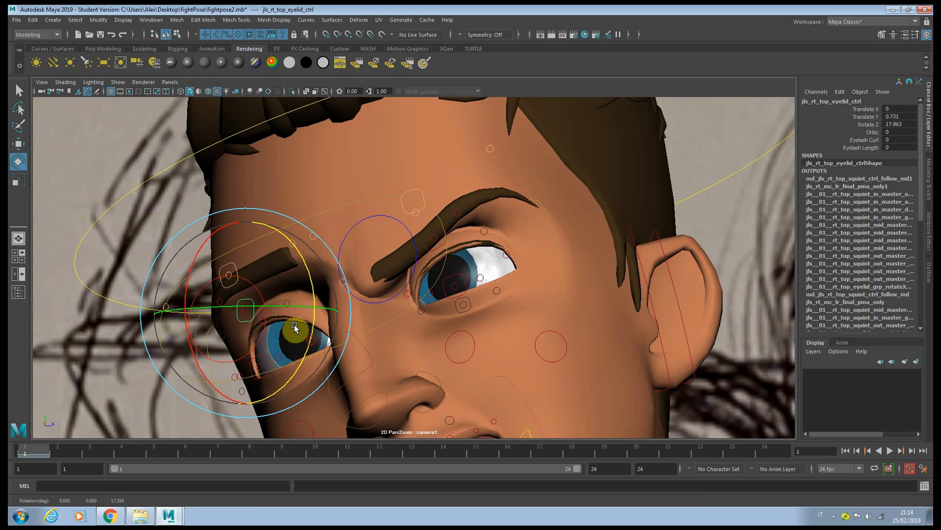
key(w)
drag(224, 317, 239, 313)
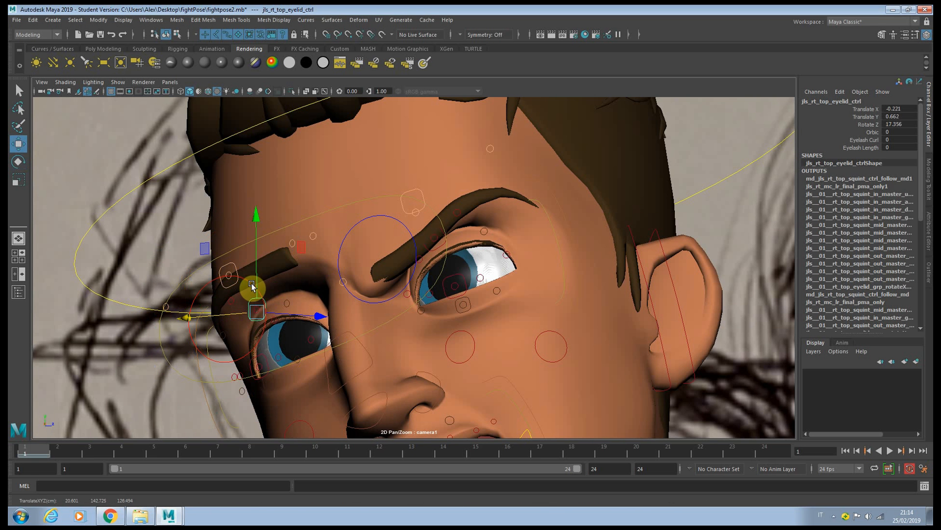
click(252, 278)
key(ctrl+z)
drag(256, 279, 255, 271)
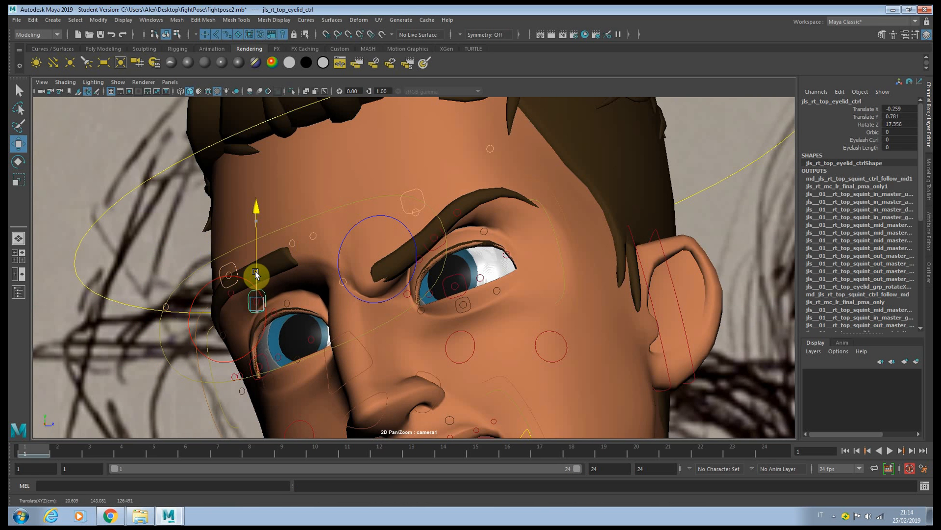
Step: Pull the right eyebrow's inner control down to about -1.01 and raise the brow's middle control
click(295, 246)
drag(289, 223, 267, 322)
key(q)
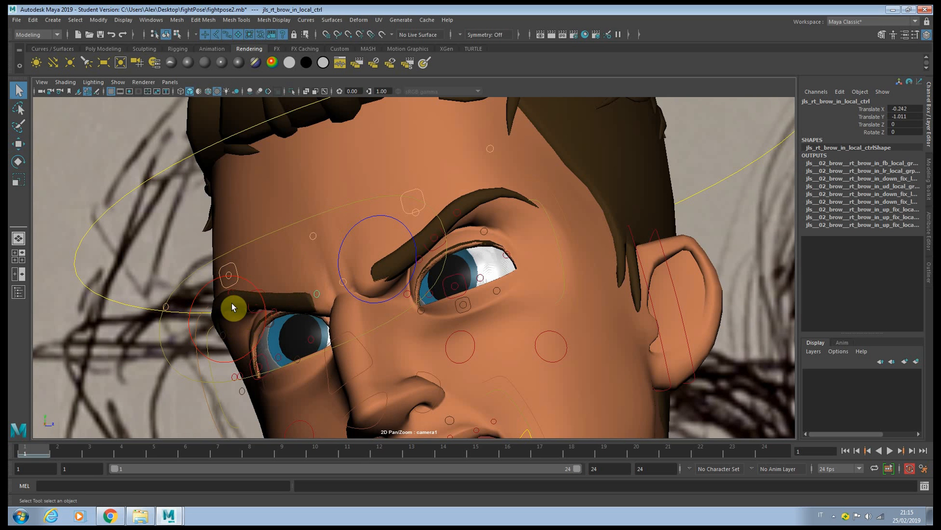
click(227, 295)
key(w)
drag(230, 274, 225, 231)
key(q)
click(228, 276)
click(315, 238)
key(w)
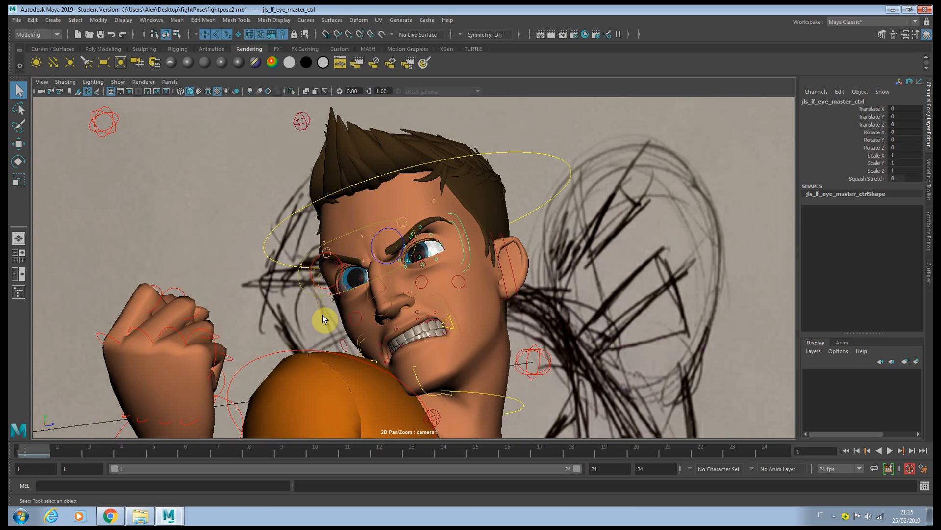
Step: Scale both eye master controls up slightly and adjust the height of the eye aim control near the kicker's face
shift+click(323, 315)
key(w)
key(e)
key(r)
drag(368, 284, 377, 285)
key(q)
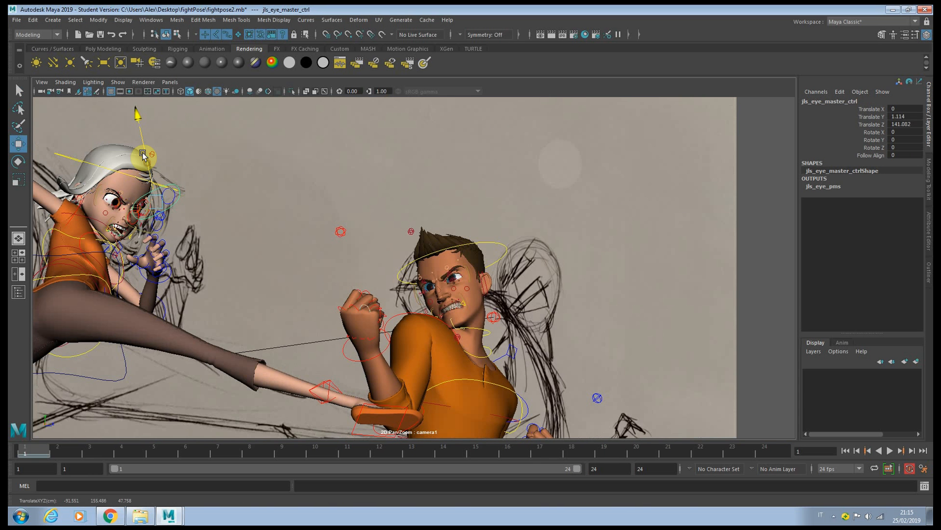
drag(136, 119, 155, 149)
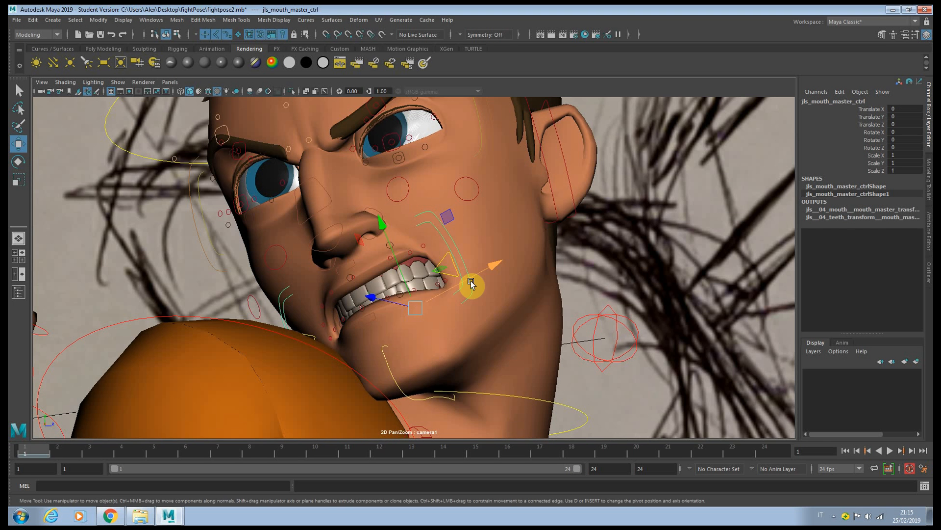
Step: Scale the mouth master control up to about 1.08 wide and 1.03 high and shift it sideways to about 0.22
key(e)
key(r)
drag(412, 307, 424, 312)
key(ctrl+z)
drag(494, 268, 469, 279)
key(w)
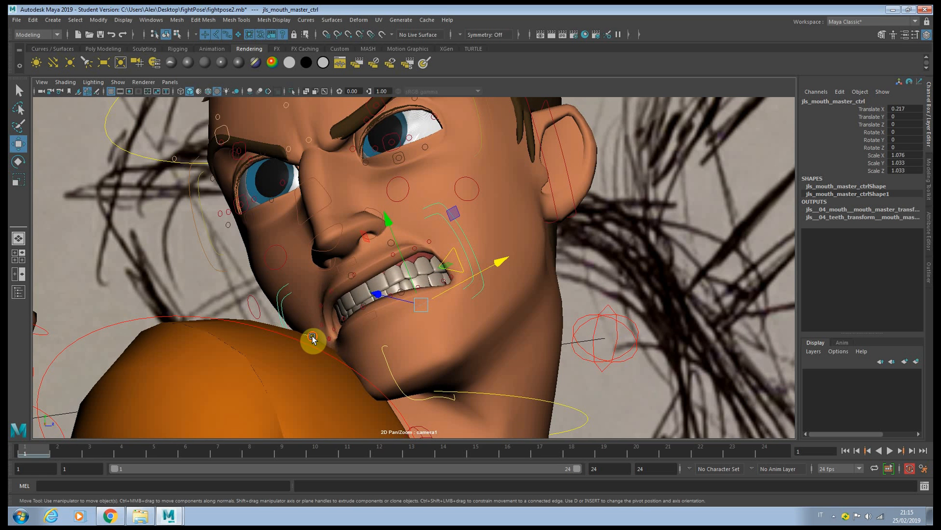
Step: Adjust the Depth attribute of the right mouth corner control
click(309, 341)
click(871, 140)
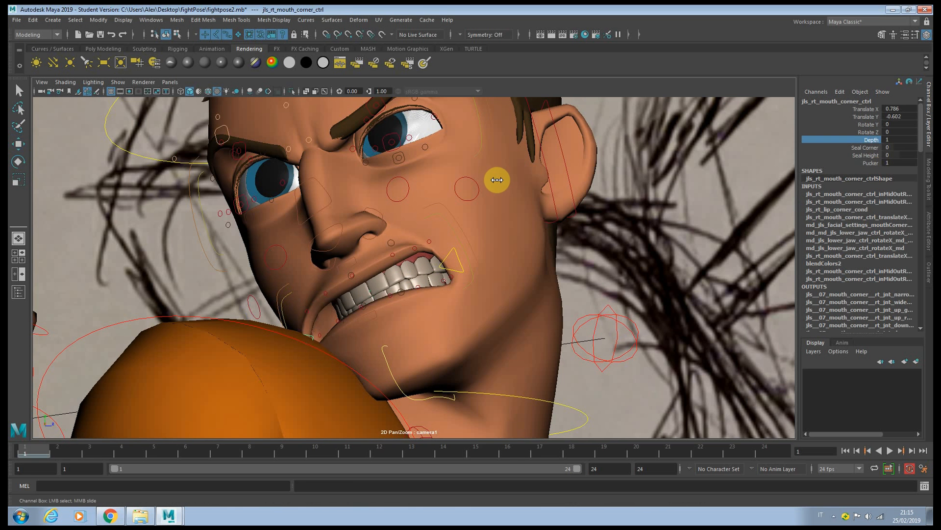
middle_drag(462, 199, 446, 195)
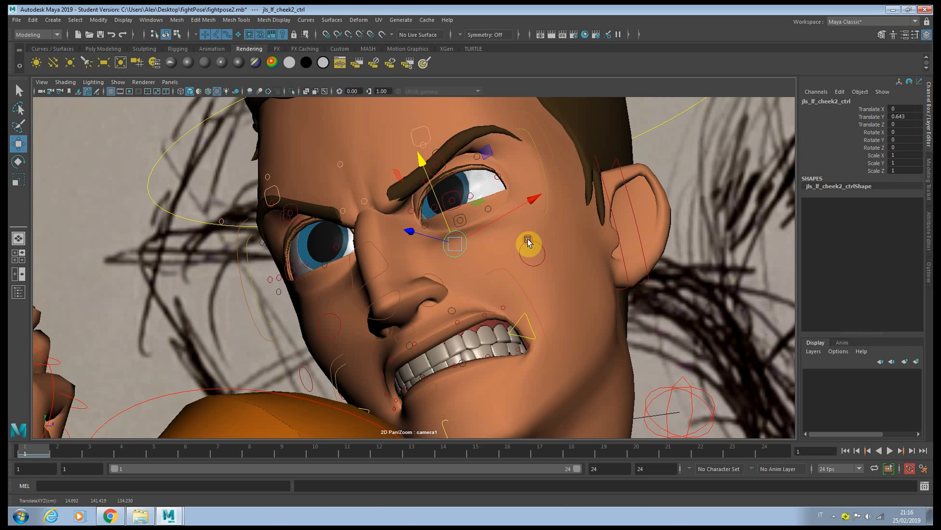
Step: Raise the left lower squint control to about Y 0.08 and adjust the left lower eyelid control to tighten the eye
click(532, 252)
click(463, 221)
drag(448, 211, 455, 201)
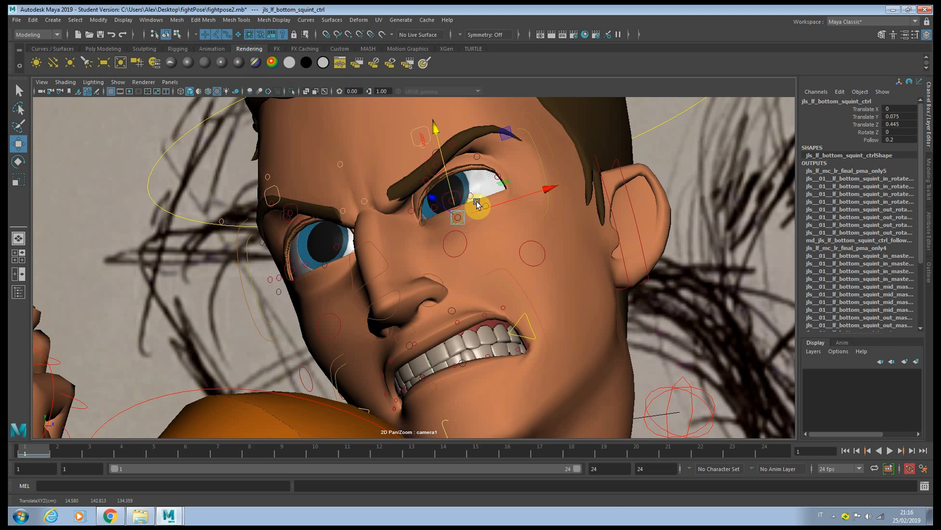
click(443, 194)
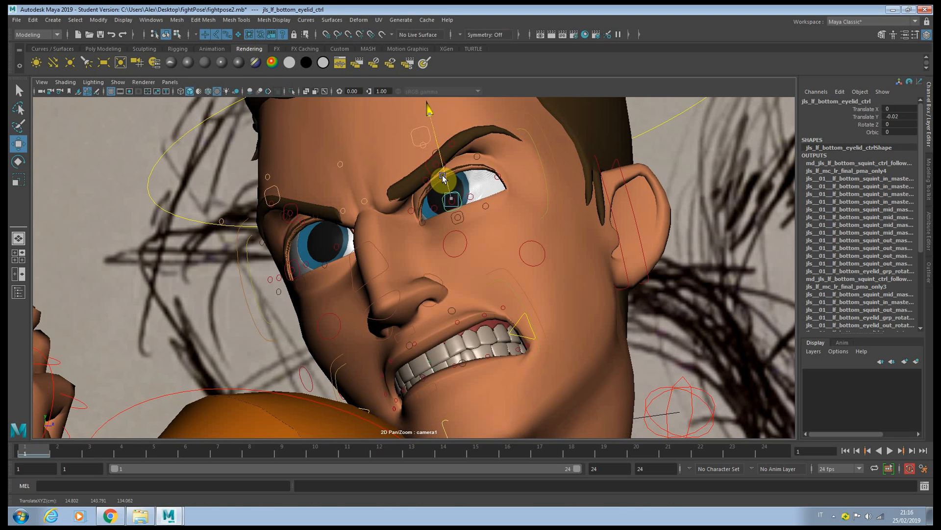
click(434, 172)
click(436, 175)
drag(426, 149, 460, 152)
Step: Undo moving the left eye master control alone and shift both eye master controls together
click(546, 143)
key(r)
key(w)
key(ctrl+z)
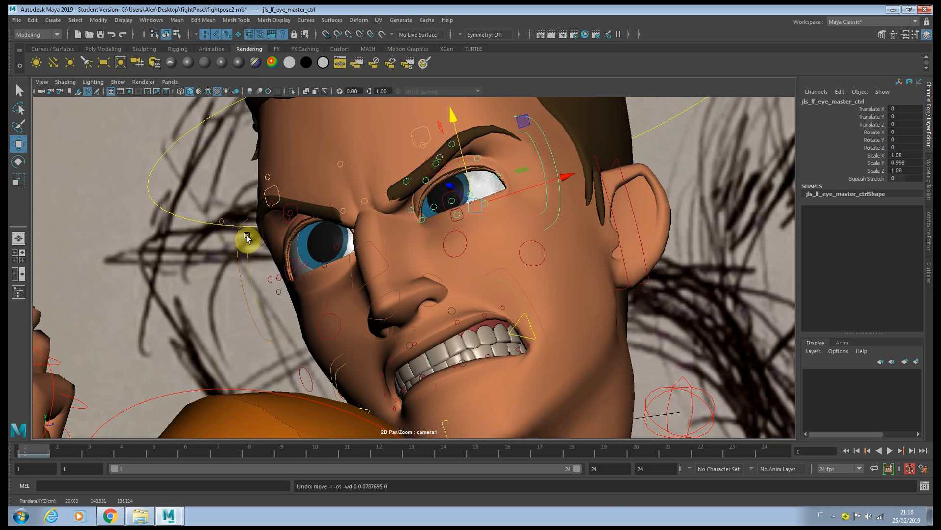
shift+click(238, 242)
drag(318, 210, 343, 192)
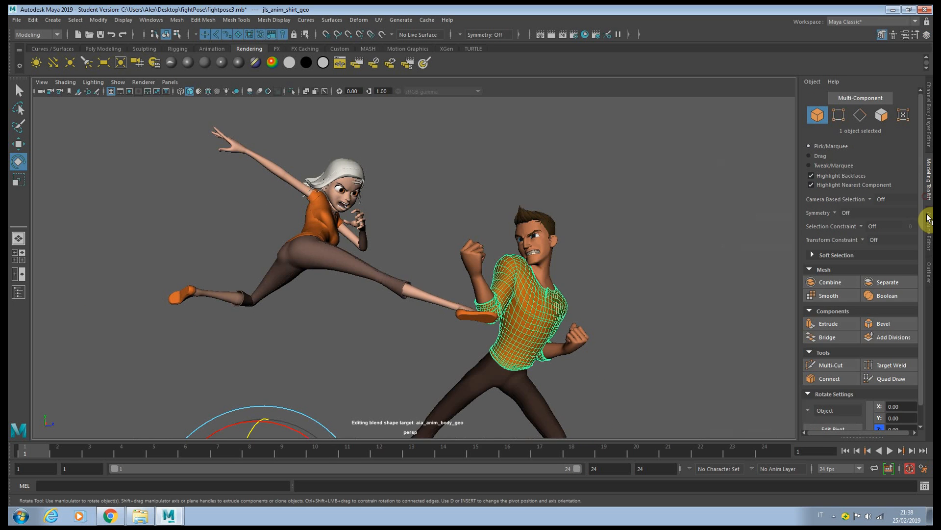
Step: Change the type of the defender's shirt material jls_shirt_anim_mtl to Ramp Shader
click(926, 225)
alt+drag(553, 229, 498, 265)
click(918, 99)
click(919, 100)
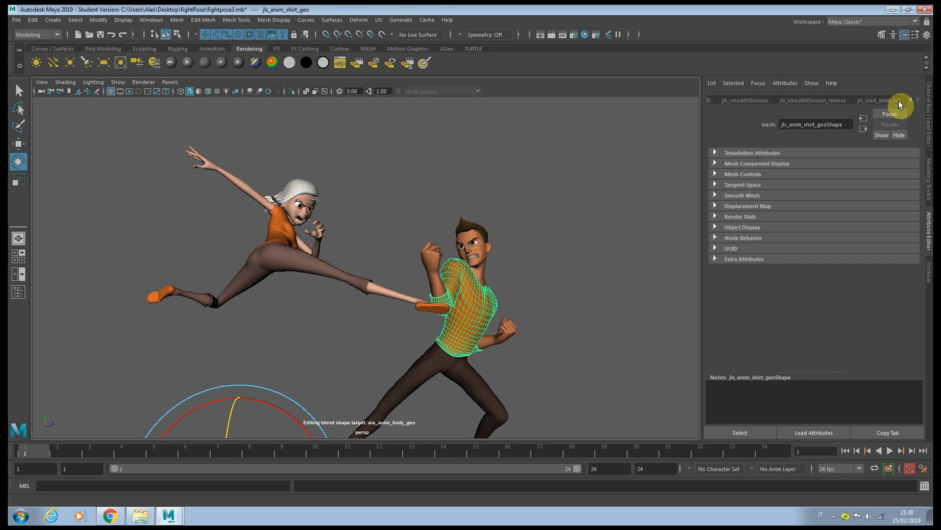
click(899, 101)
click(839, 188)
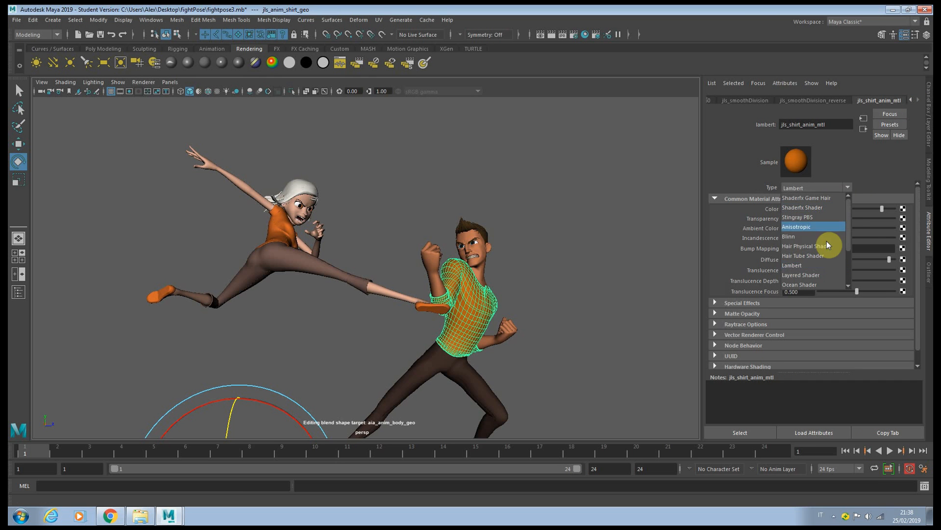
drag(848, 224, 848, 267)
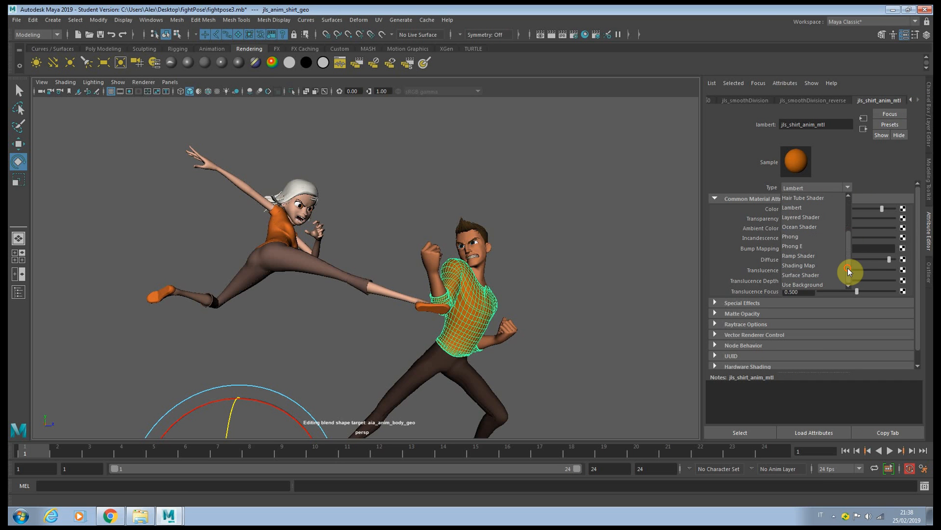
click(799, 258)
Step: Set the shirt ramp shader's colour to a bright orange with hue 30, saturation 1 and value 1
click(578, 247)
alt+middle_drag(575, 247, 575, 216)
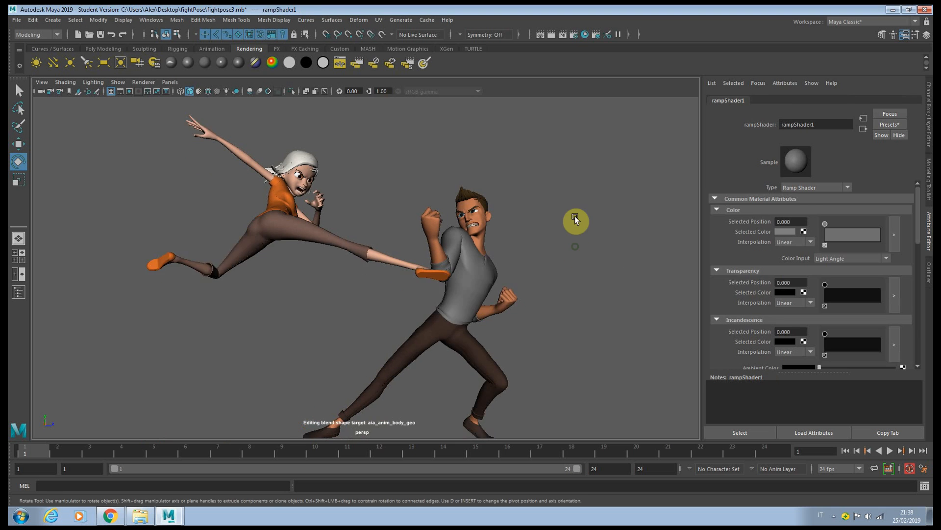
scroll(576, 215, up, 2)
click(790, 233)
click(741, 258)
drag(781, 273, 827, 274)
drag(890, 228, 884, 231)
drag(800, 285, 821, 288)
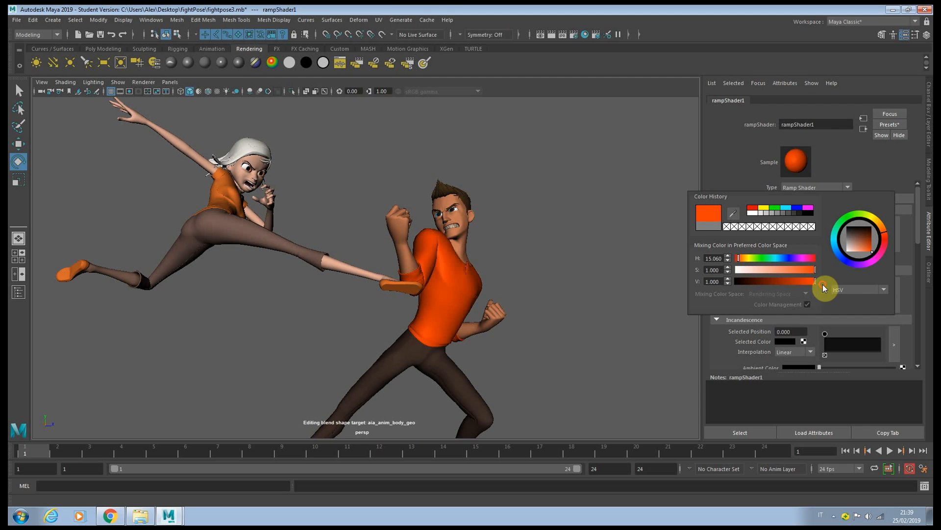
drag(743, 261, 746, 263)
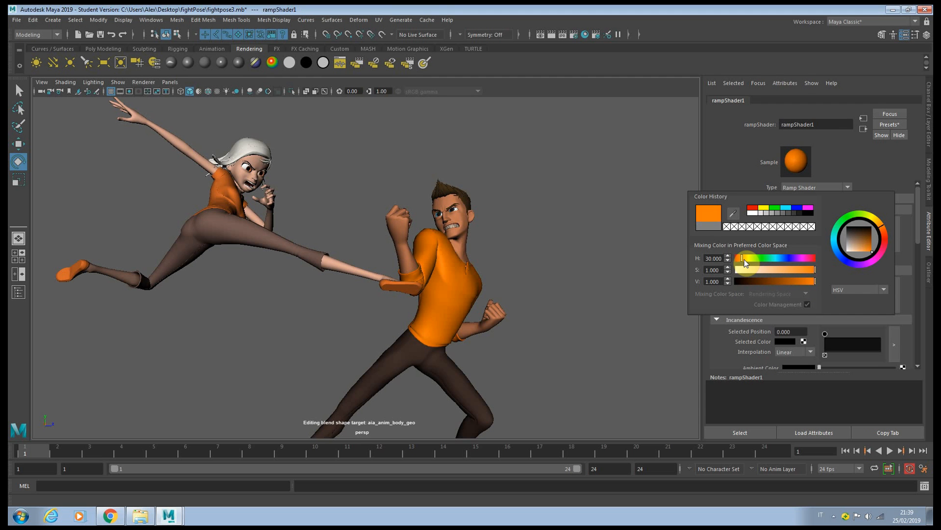
click(880, 174)
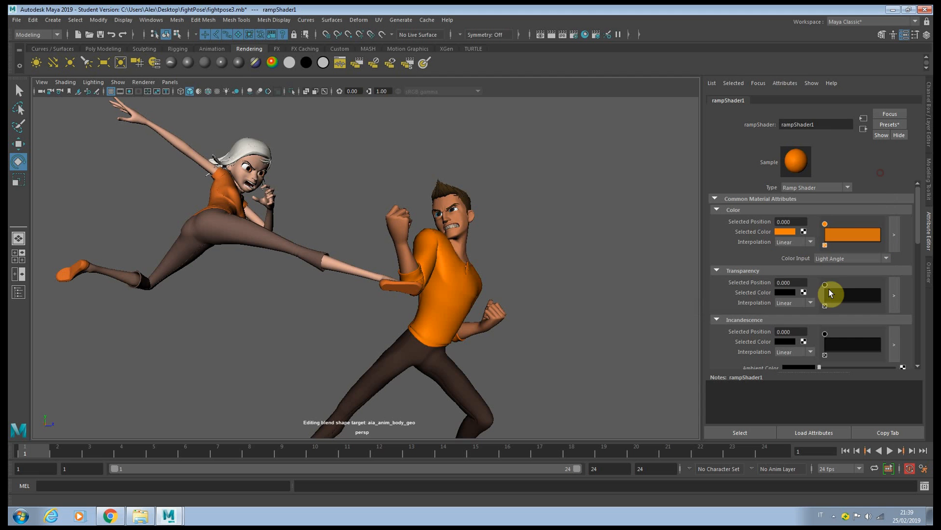
Step: Set the shirt shader's colour Interpolation to None and its Color Input to Brightness for flat shading
click(798, 243)
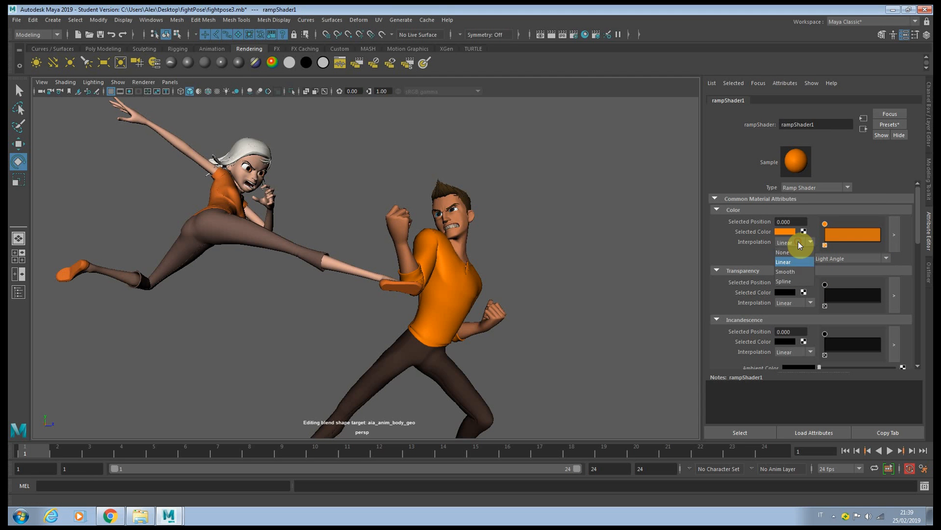
click(792, 252)
click(834, 259)
click(834, 287)
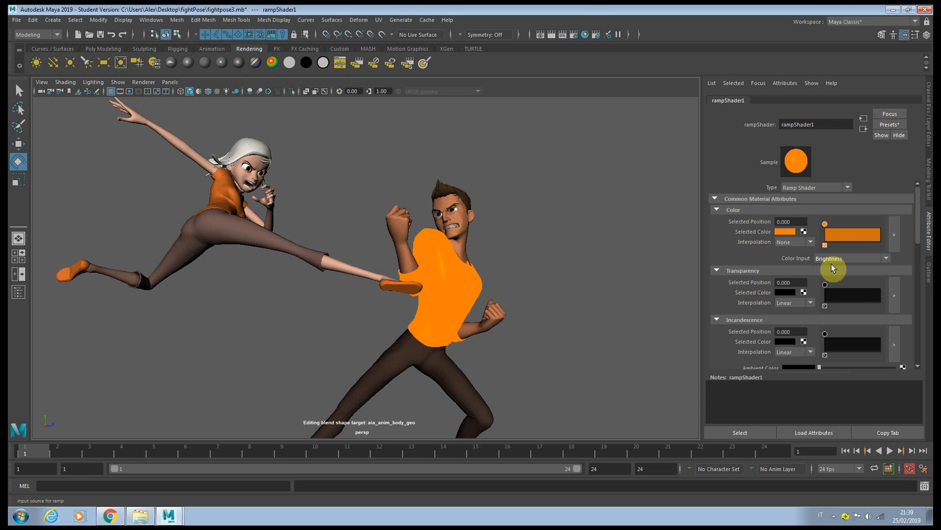
Step: Set the shirt shader's Specularity and Eccentricity to 0
drag(917, 242, 917, 286)
drag(841, 286, 820, 289)
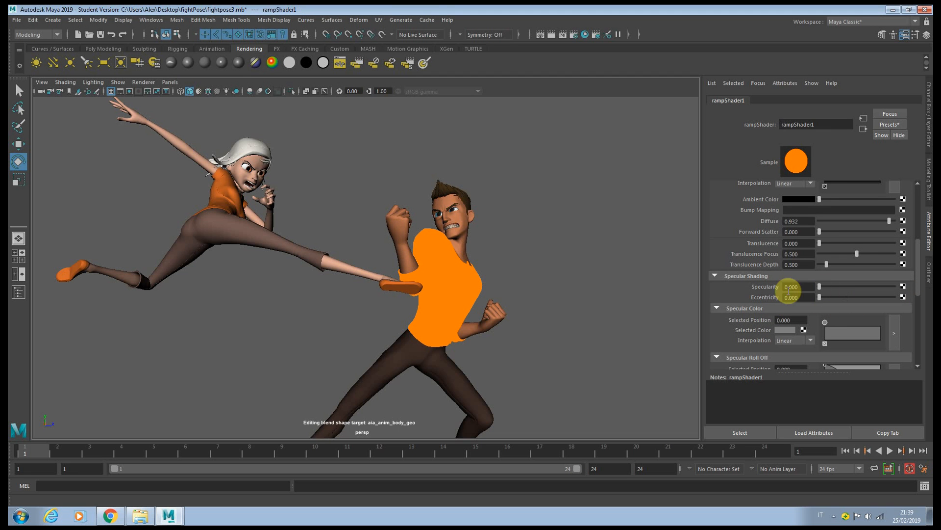
Step: Darken the shirt ramp's selected colour stop to value 0.842 and shift its hue toward a redder orange
drag(920, 278, 918, 222)
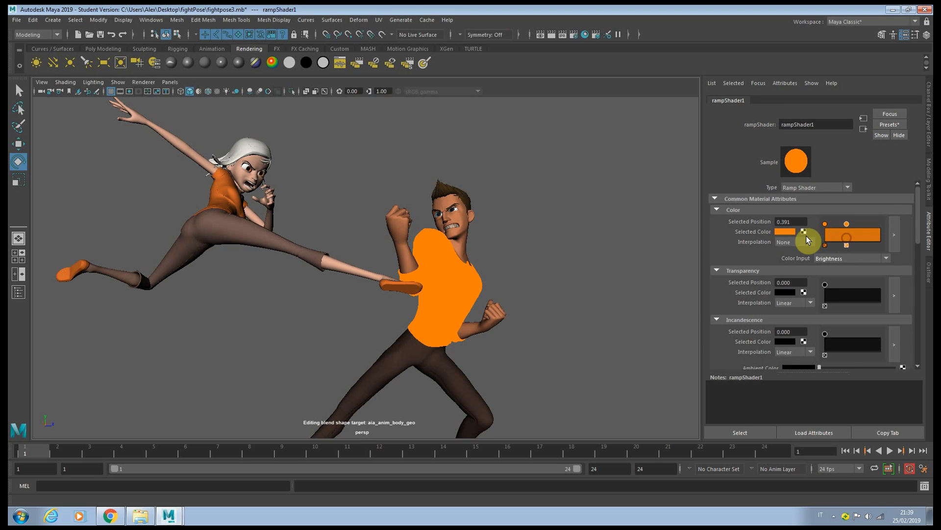
click(786, 231)
click(812, 280)
drag(808, 281, 803, 280)
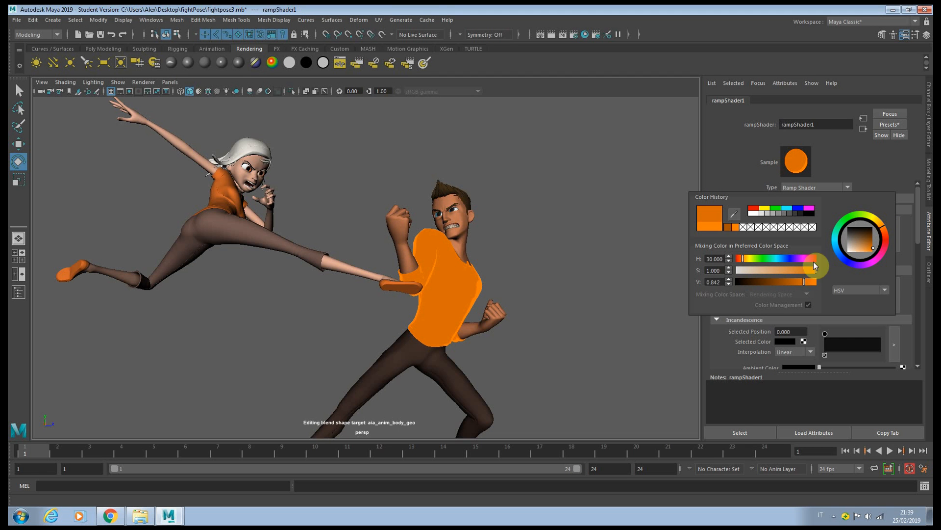
click(741, 259)
drag(743, 260, 744, 260)
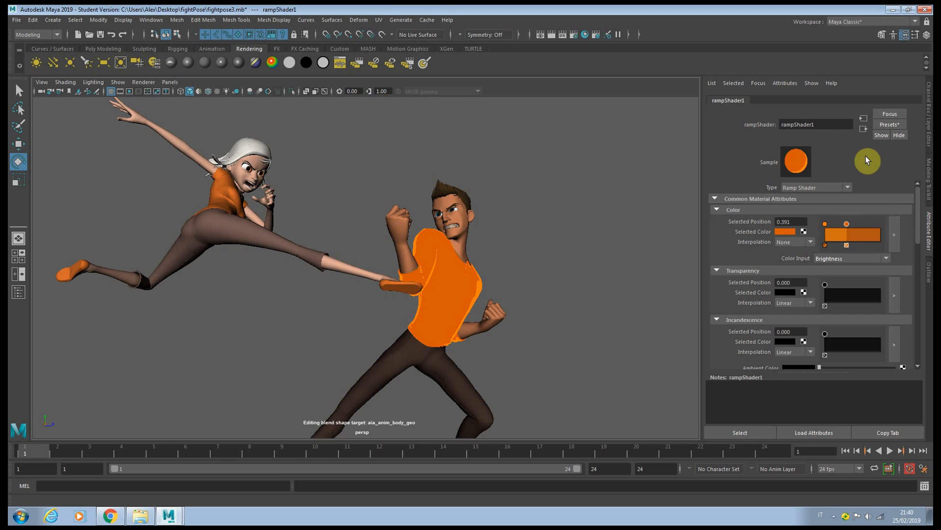
Step: Set the shirt ramp's first colour stop to saturation 0.91 and move the darker stop to position 0.47
click(825, 223)
click(784, 233)
click(809, 272)
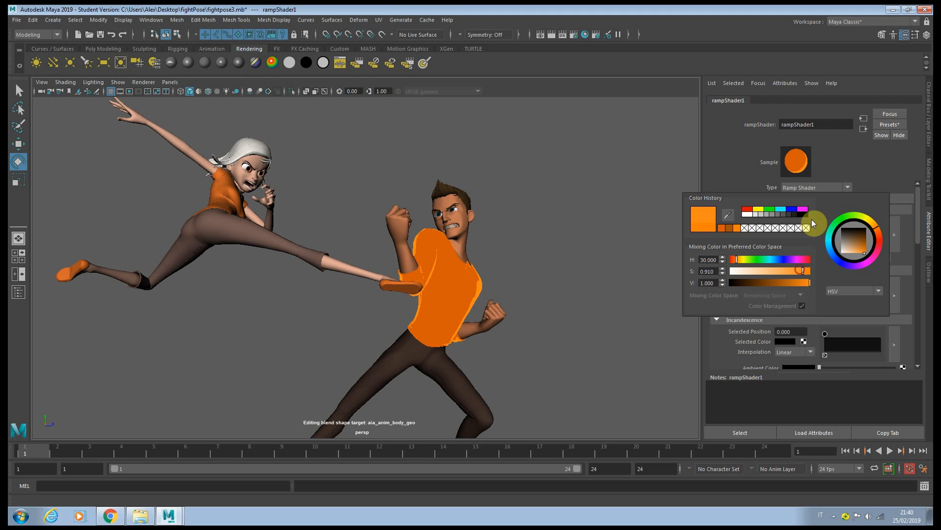
click(849, 224)
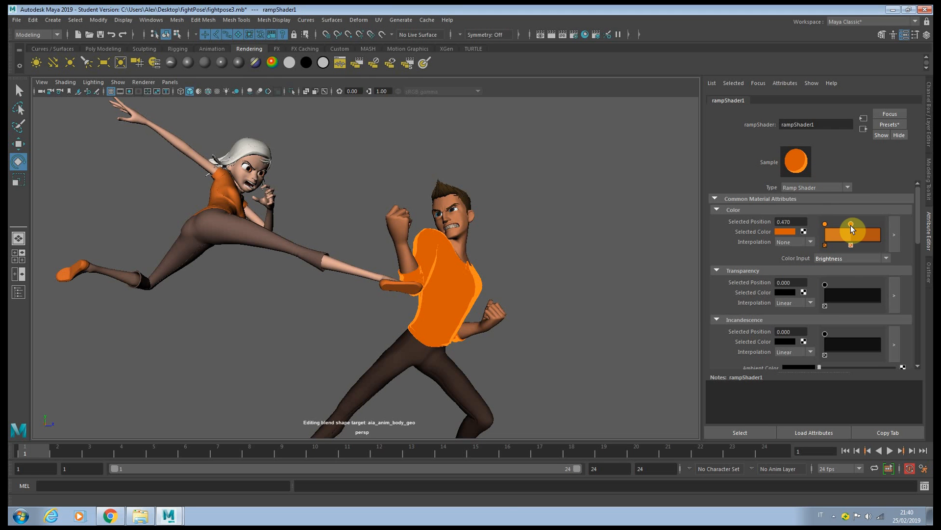
click(566, 201)
click(475, 299)
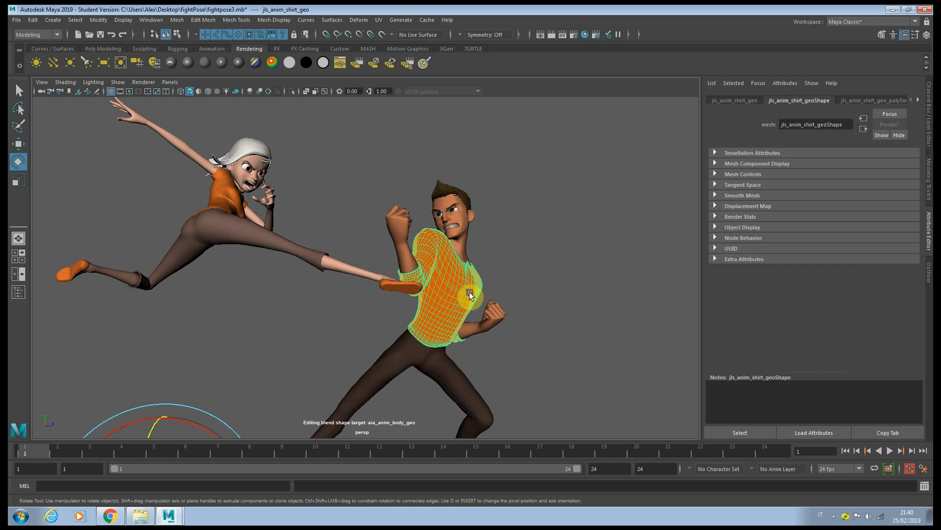
click(560, 205)
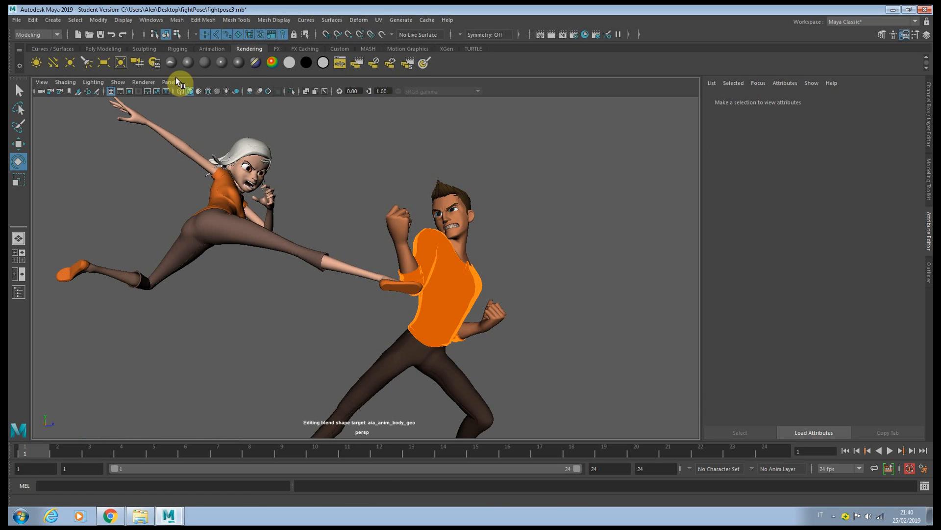
Step: Add a directional light, light the viewport with scene lights and rotate the light to about -12, -54, 0 degrees
click(53, 62)
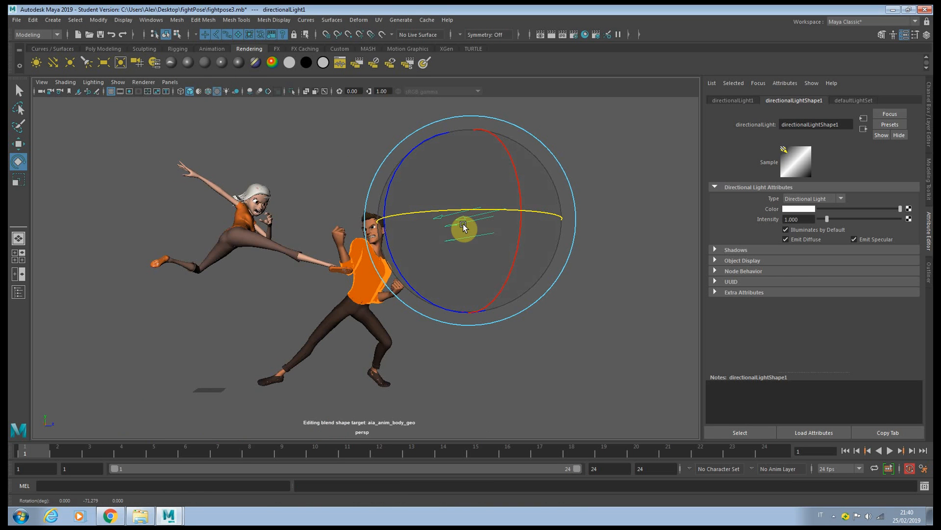
key(7)
drag(478, 234, 509, 245)
mouse_move(494, 227)
alt+middle_down()
mouse_move(533, 269)
mouse_move(495, 272)
alt+middle_up()
scroll(500, 272, up, 3)
mouse_move(500, 268)
mouse_down()
mouse_move(515, 270)
mouse_move(539, 218)
mouse_up()
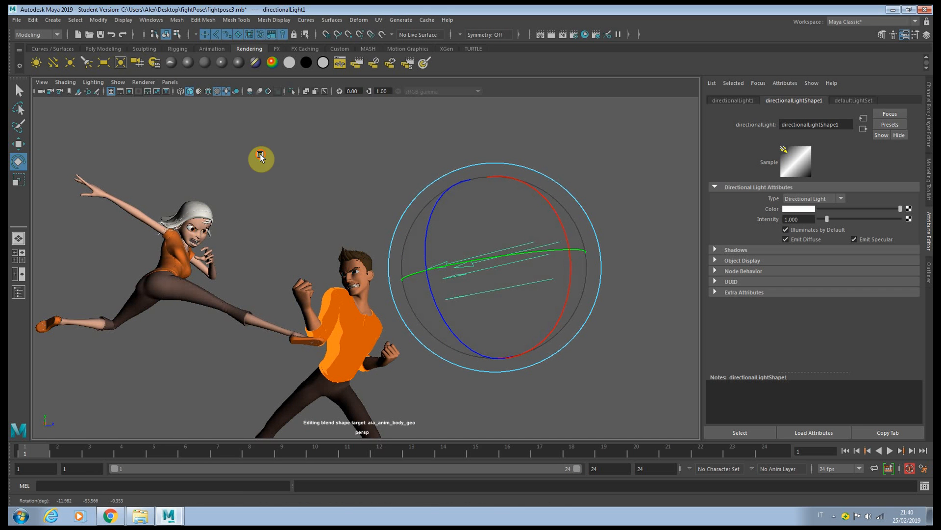
Step: Move the lighter colour stop of the shirt's rampShader1 past the darker stop so lit areas take the lighter orange
click(362, 327)
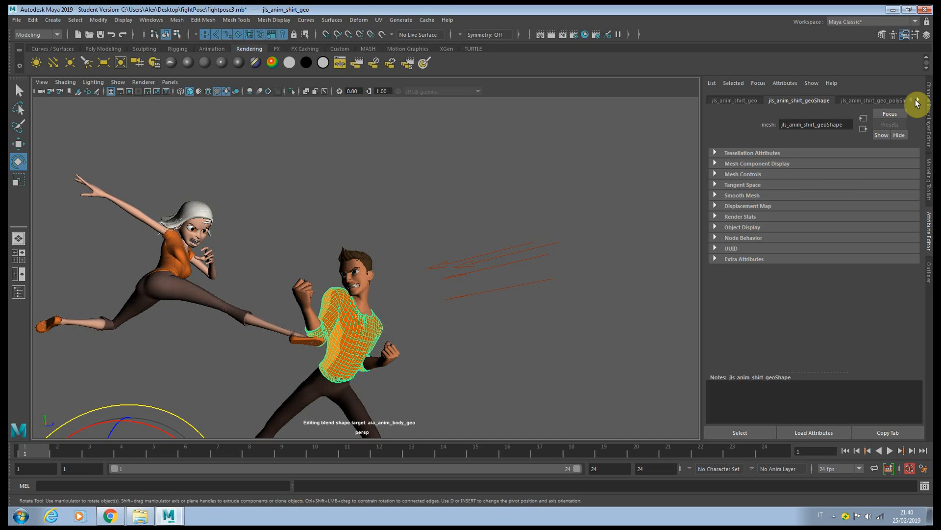
click(919, 100)
click(919, 99)
click(919, 99)
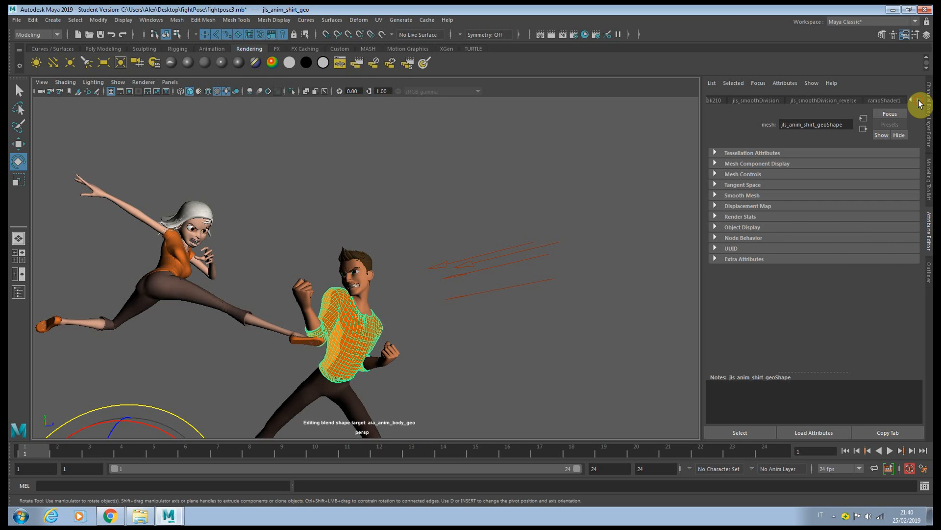
click(882, 100)
click(825, 233)
drag(825, 224, 858, 225)
click(458, 195)
alt+middle_drag(460, 226, 530, 176)
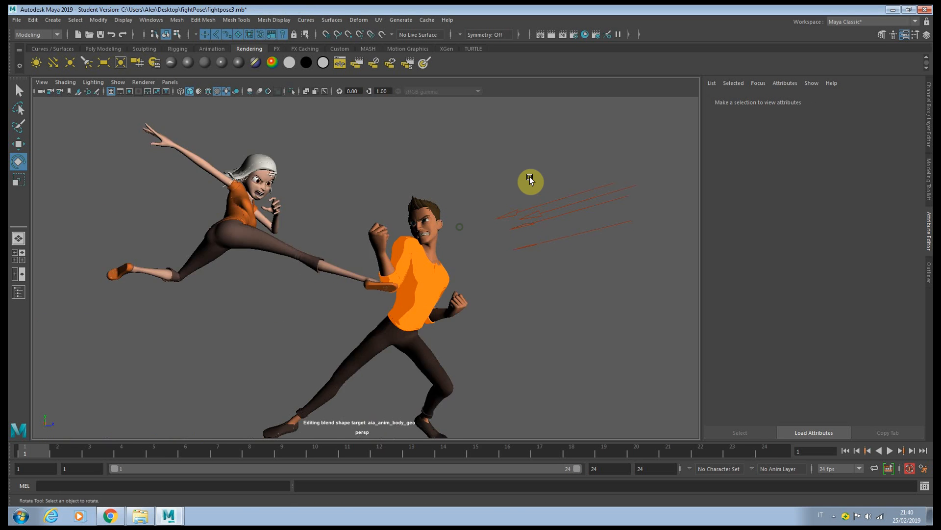
scroll(551, 188, up, 4)
drag(550, 188, 595, 253)
drag(587, 212, 584, 216)
key(ctrl+z)
click(447, 190)
Step: Reopen the shirt's rampShader1 and nudge the lighter colour stop slightly further along the ramp
click(389, 299)
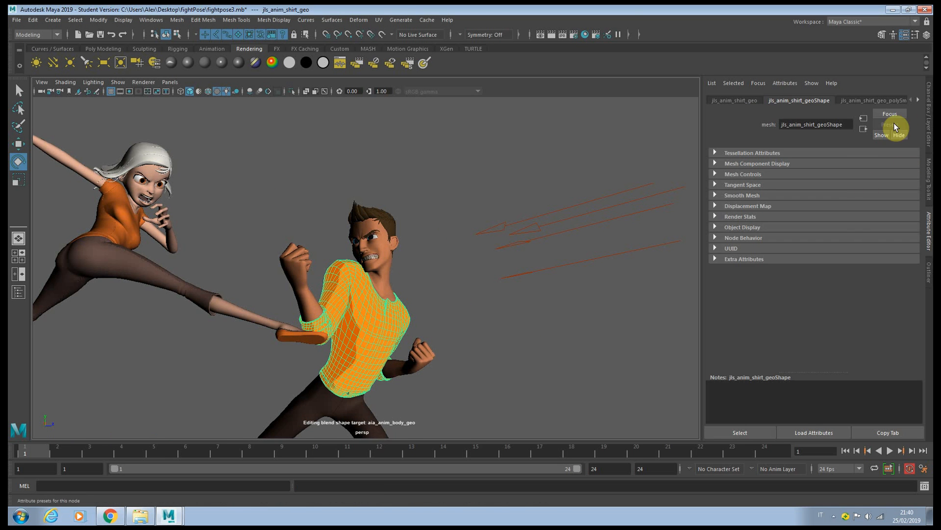
click(918, 100)
click(918, 100)
click(918, 100)
click(918, 100)
click(885, 101)
drag(858, 223, 861, 223)
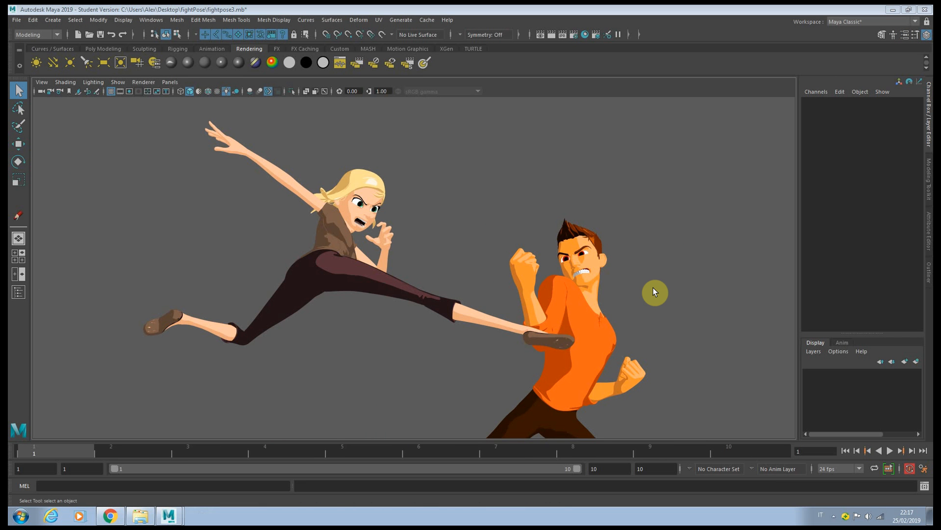